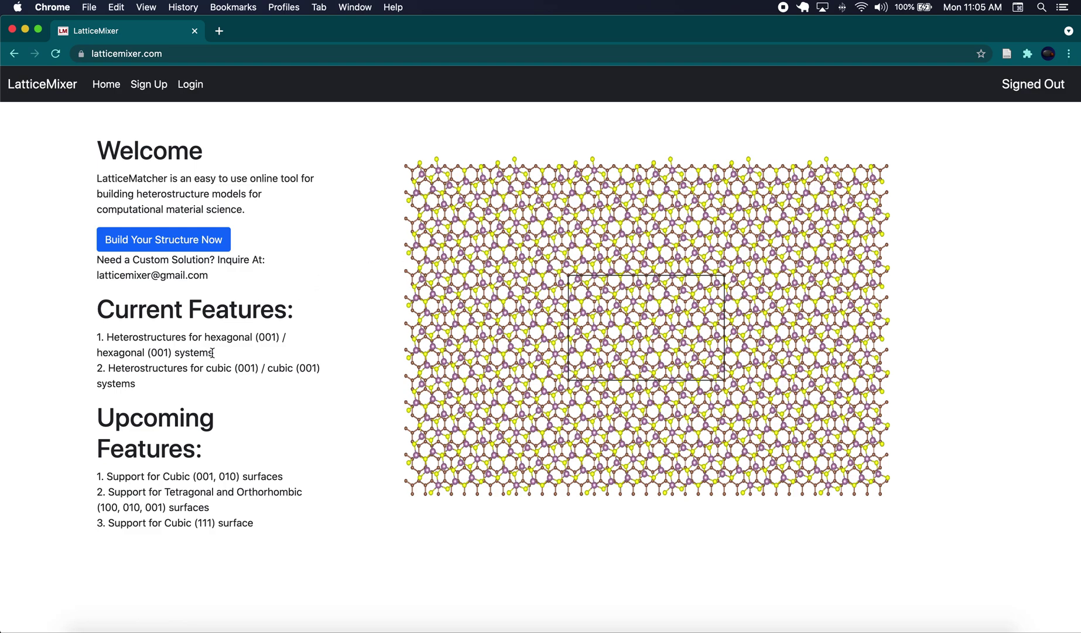
Review the current and upcoming features and the custom-solution contact details on the home page.
{"action": "left_click_drag", "start_coordinate": [221, 338], "coordinate": [276, 338]}
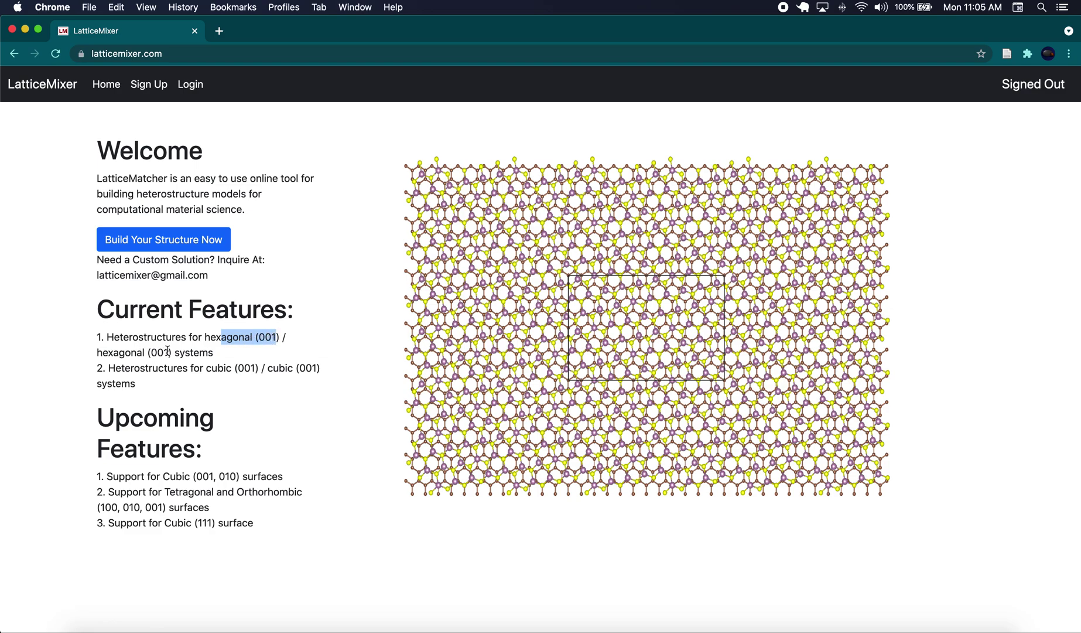
{"action": "left_click", "coordinate": [266, 338]}
{"action": "left_click_drag", "start_coordinate": [256, 338], "coordinate": [277, 338]}
{"action": "left_click_drag", "start_coordinate": [151, 352], "coordinate": [168, 352]}
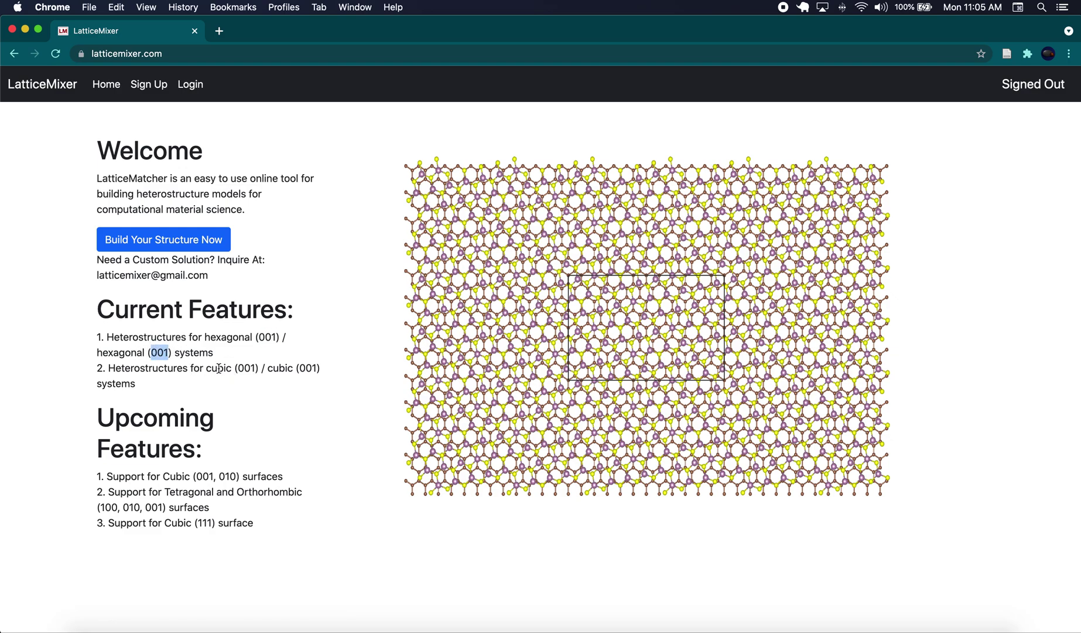
{"action": "left_click_drag", "start_coordinate": [212, 368], "coordinate": [255, 368]}
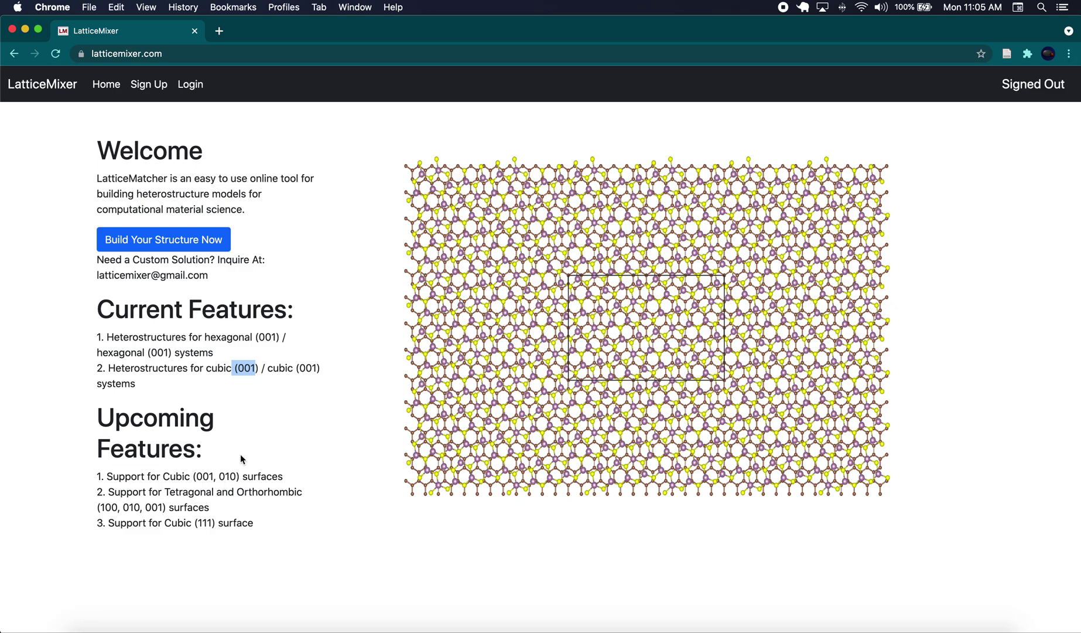
{"action": "left_click_drag", "start_coordinate": [182, 477], "coordinate": [215, 475]}
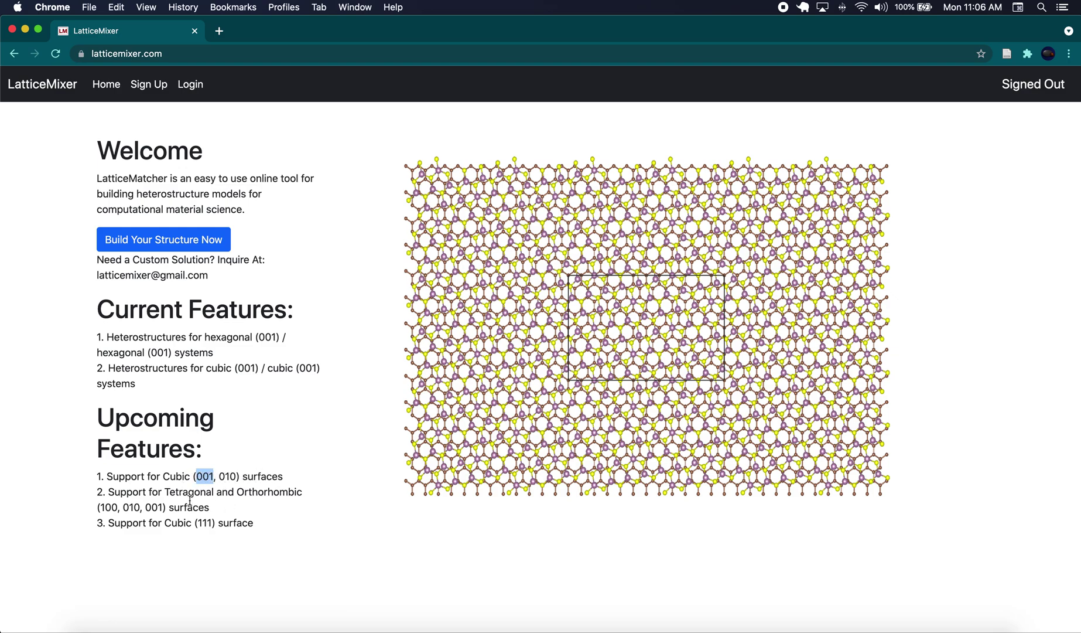
{"action": "left_click", "coordinate": [219, 492]}
{"action": "left_click_drag", "start_coordinate": [178, 490], "coordinate": [287, 492]}
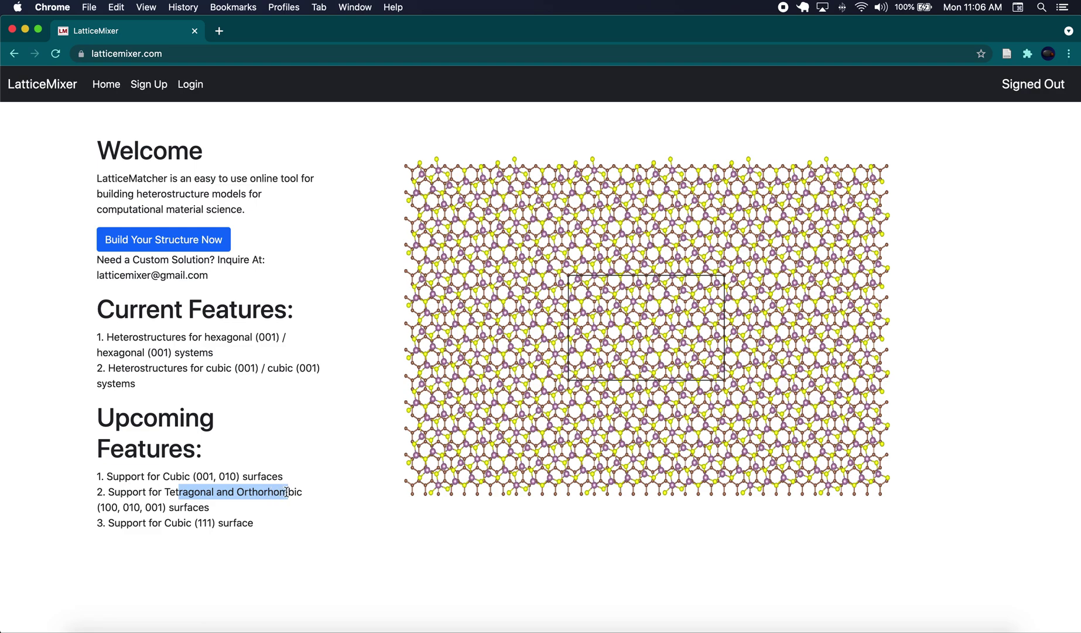
{"action": "left_click_drag", "start_coordinate": [197, 523], "coordinate": [253, 523]}
{"action": "left_click", "coordinate": [205, 524]}
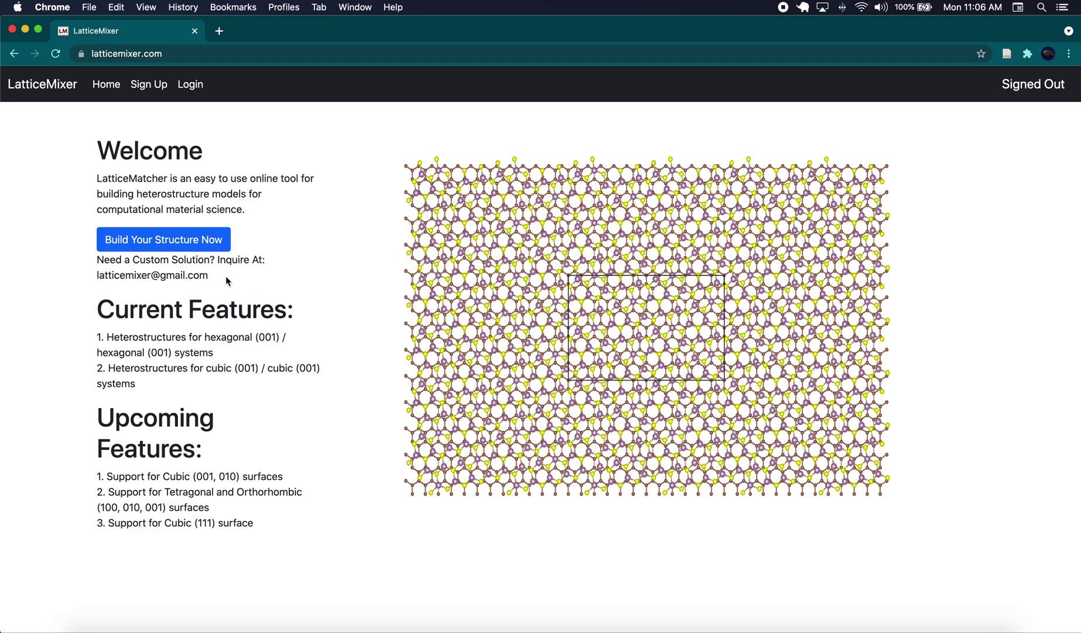
{"action": "left_click_drag", "start_coordinate": [115, 275], "coordinate": [192, 275]}
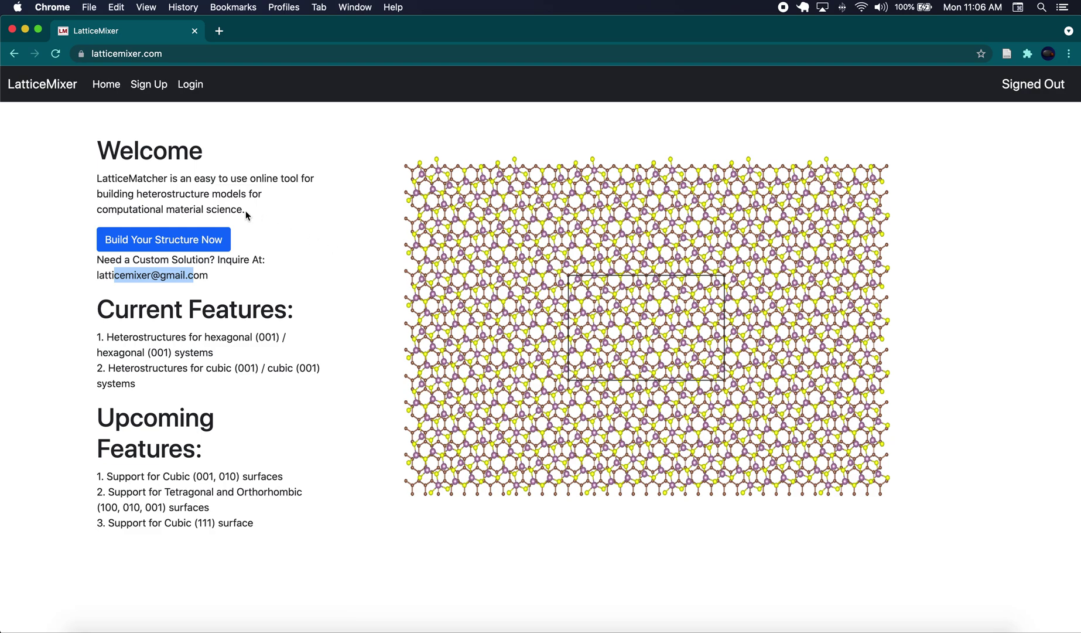
Go through the sign-up page to the login page and log in with the prefilled account credentials.
{"action": "left_click", "coordinate": [147, 92]}
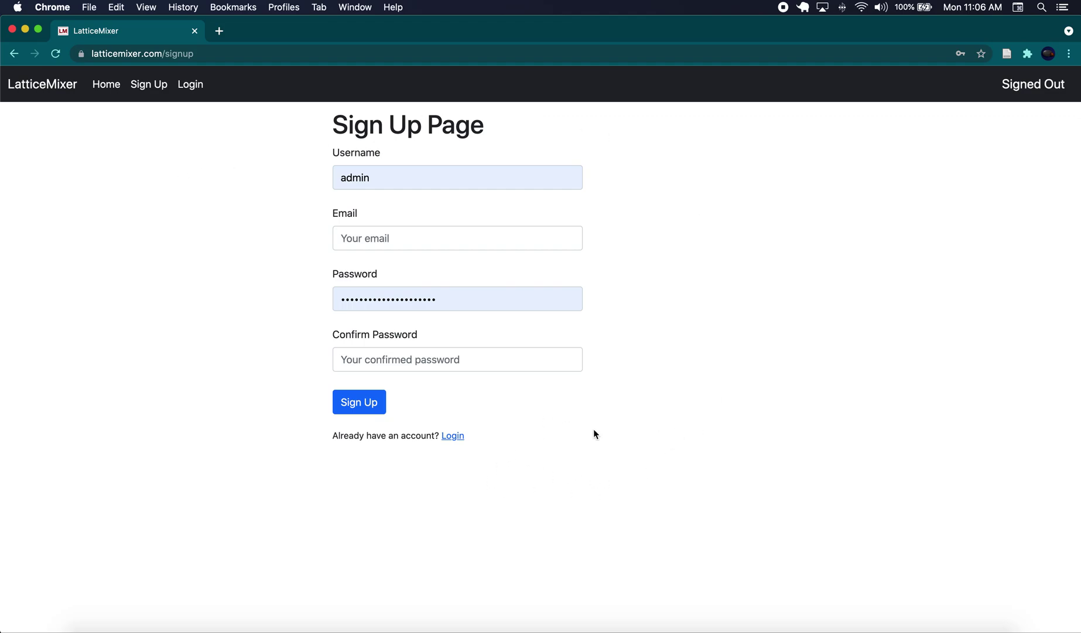
{"action": "left_click", "coordinate": [456, 439]}
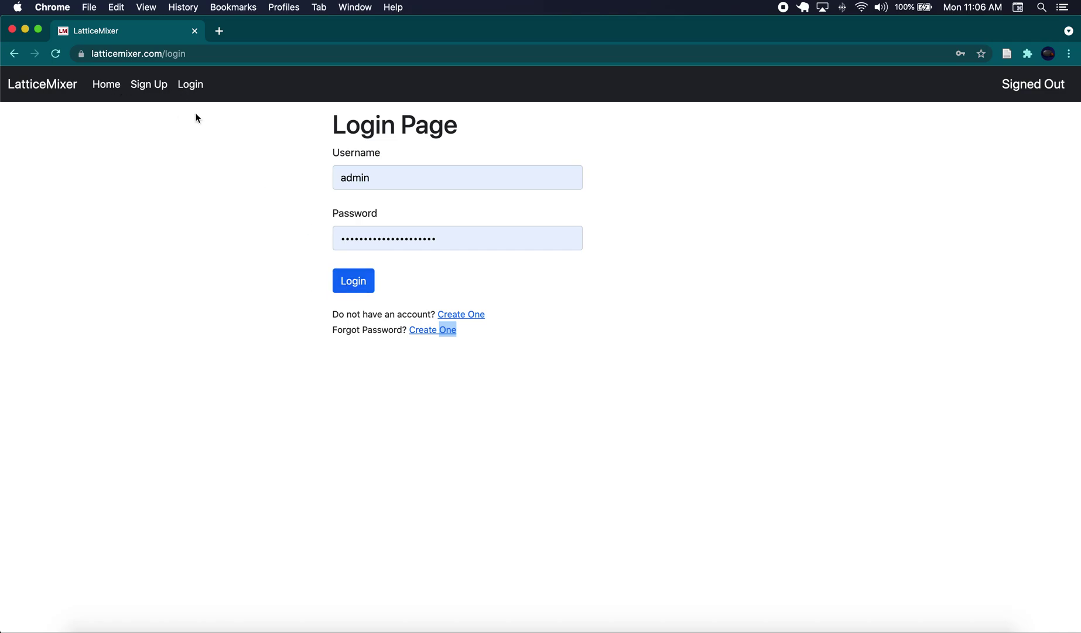
{"action": "left_click", "coordinate": [354, 292]}
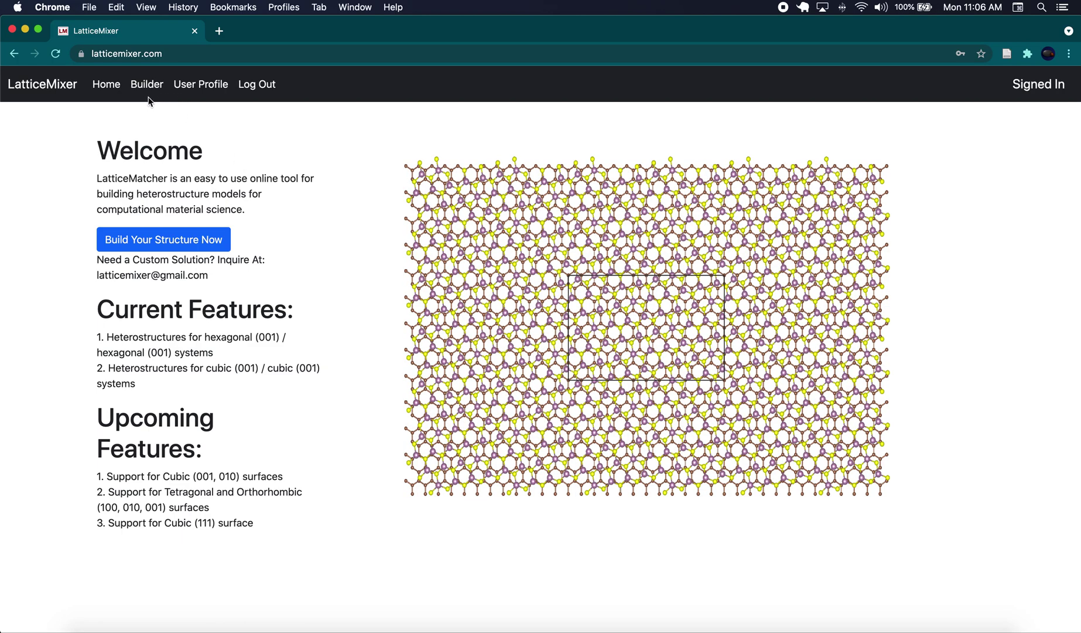
Open the user profile and examine the account details, available tokens and custom-solution contact.
{"action": "left_click", "coordinate": [191, 94]}
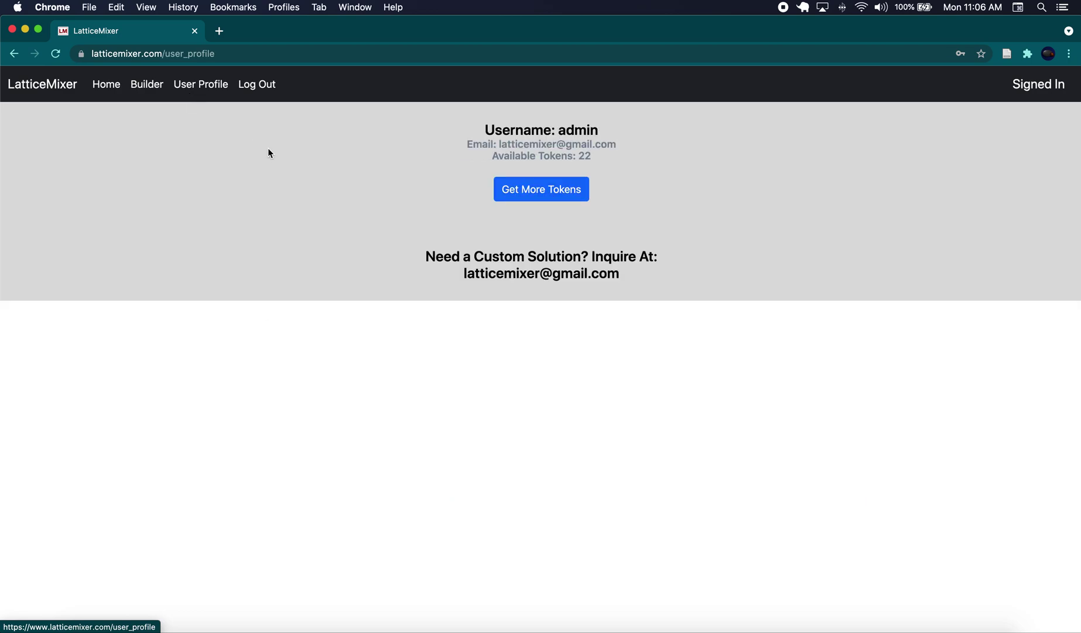
{"action": "left_click_drag", "start_coordinate": [510, 130], "coordinate": [592, 145]}
{"action": "left_click", "coordinate": [592, 145]}
{"action": "left_click_drag", "start_coordinate": [530, 156], "coordinate": [576, 156]}
{"action": "left_click", "coordinate": [472, 148]}
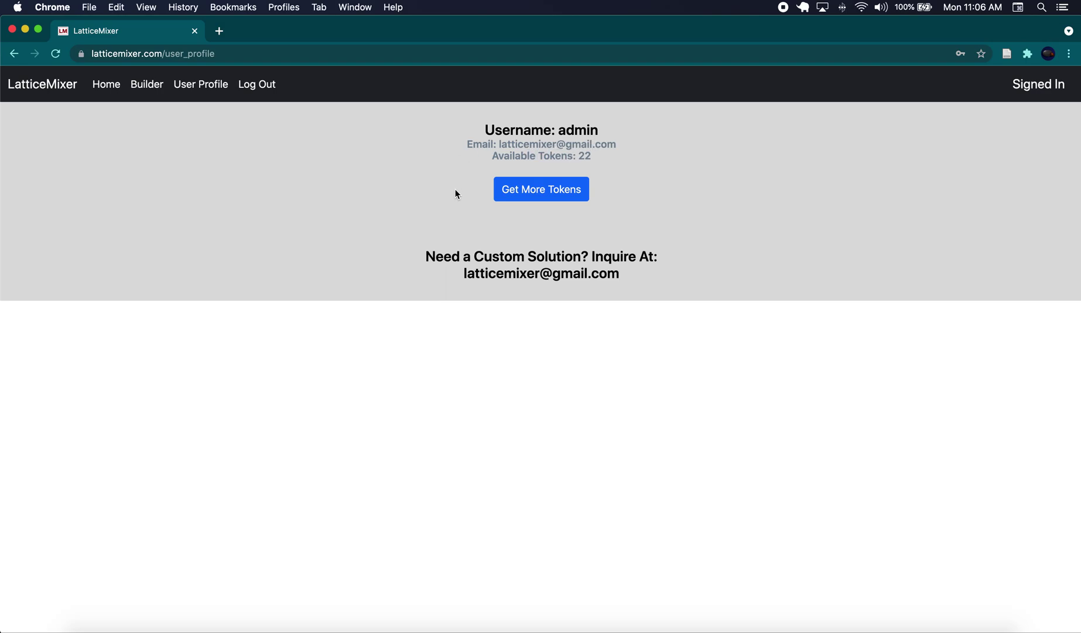
{"action": "left_click_drag", "start_coordinate": [507, 256], "coordinate": [591, 274]}
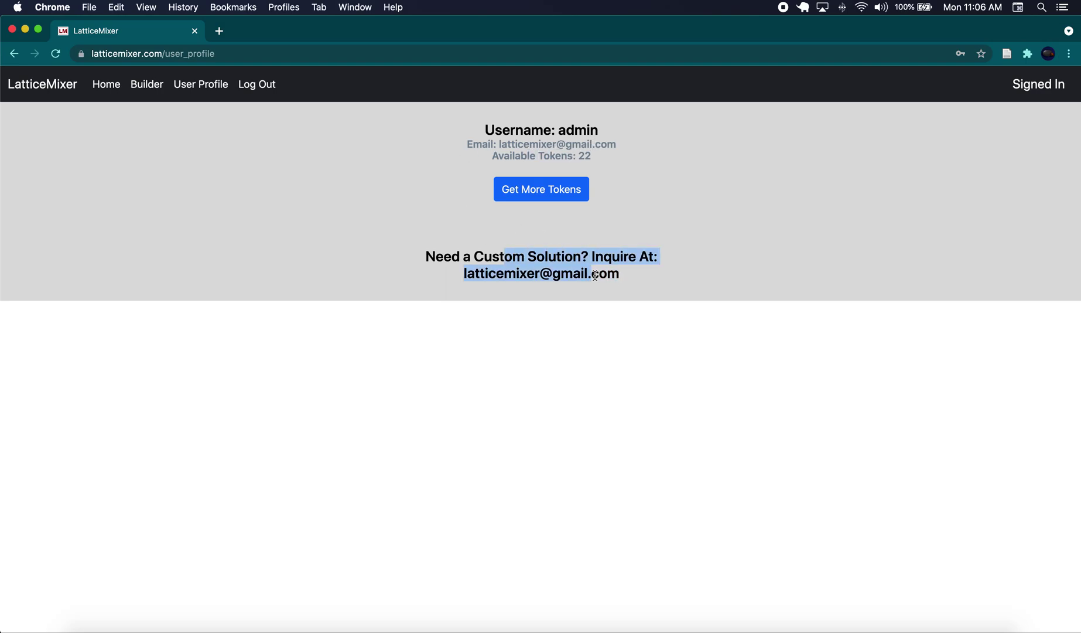
{"action": "left_click_drag", "start_coordinate": [480, 274], "coordinate": [608, 274]}
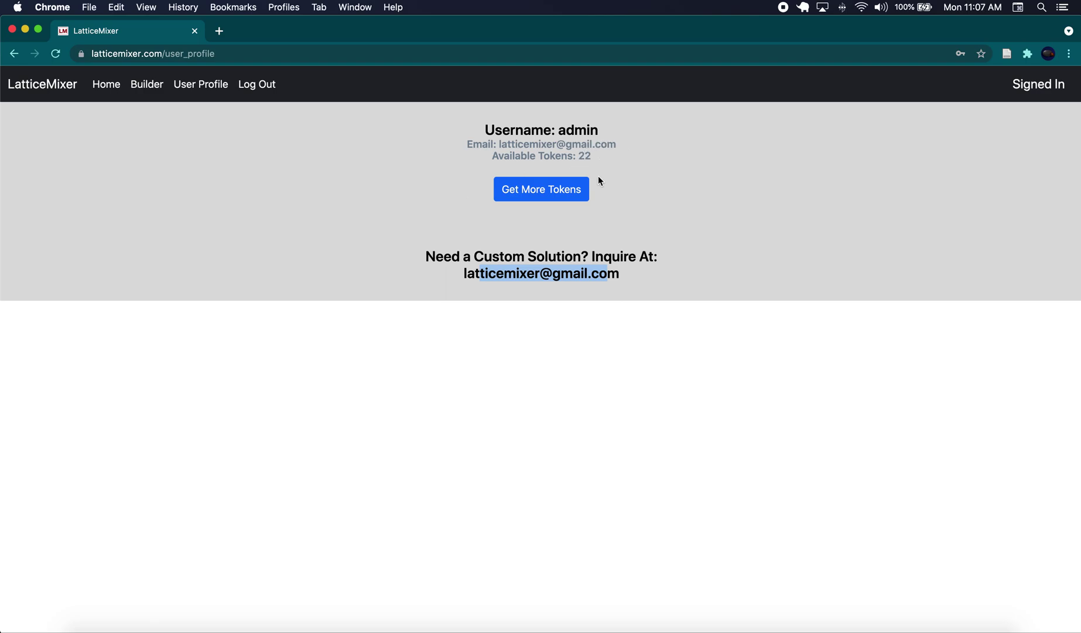
Get additional free tokens for the account.
{"action": "left_click", "coordinate": [583, 187]}
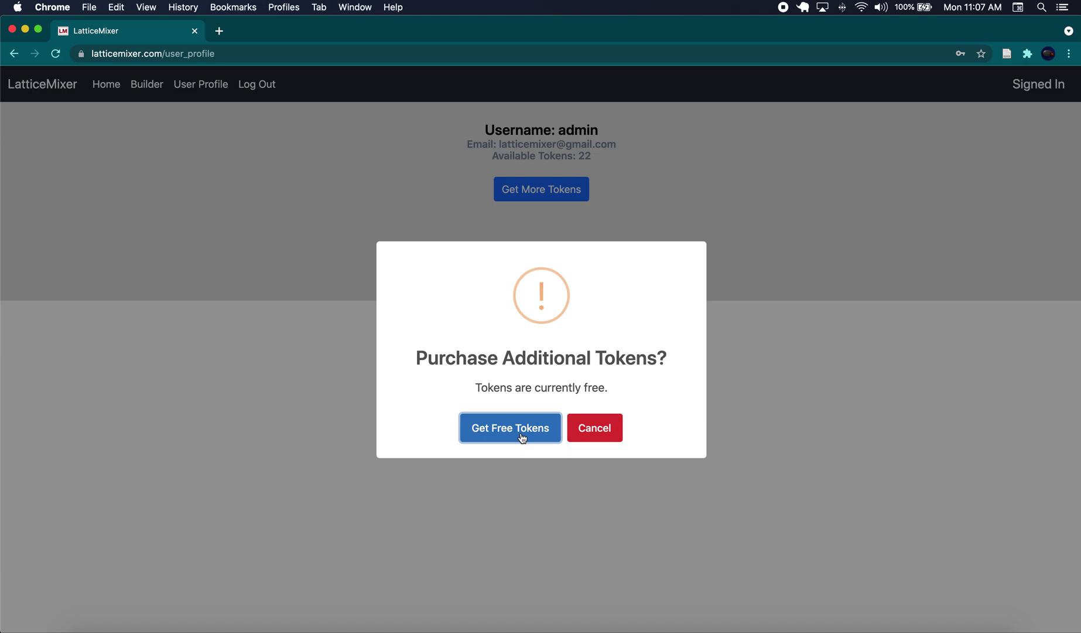
{"action": "left_click", "coordinate": [523, 436]}
{"action": "left_click", "coordinate": [601, 205]}
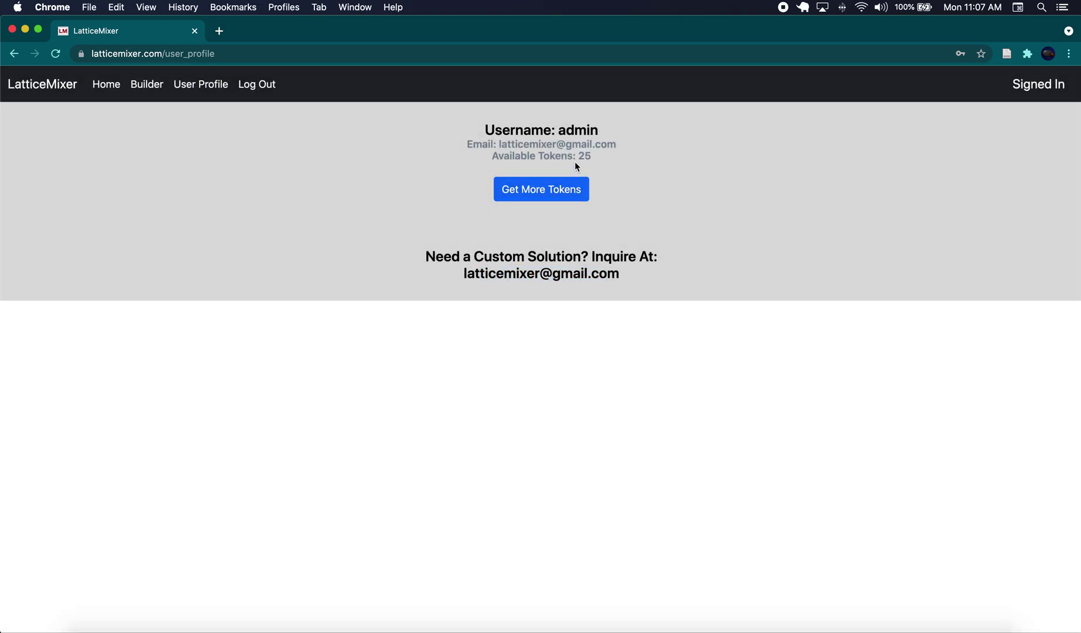
Try to get free tokens a second time and dismiss the resulting message.
{"action": "left_click", "coordinate": [569, 183]}
{"action": "left_click", "coordinate": [514, 425]}
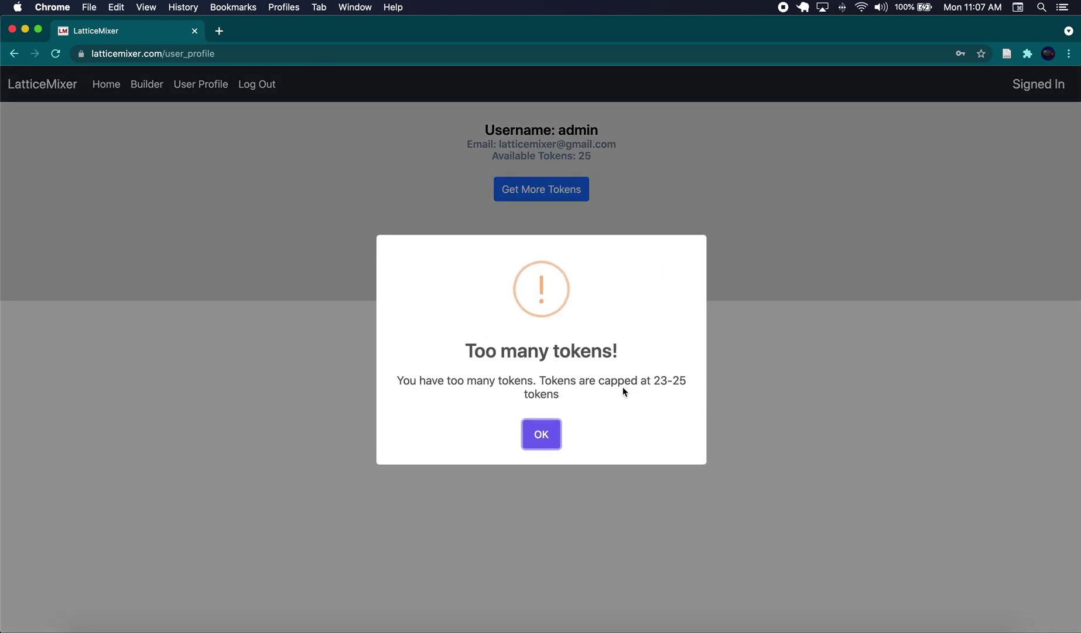
{"action": "left_click", "coordinate": [541, 434]}
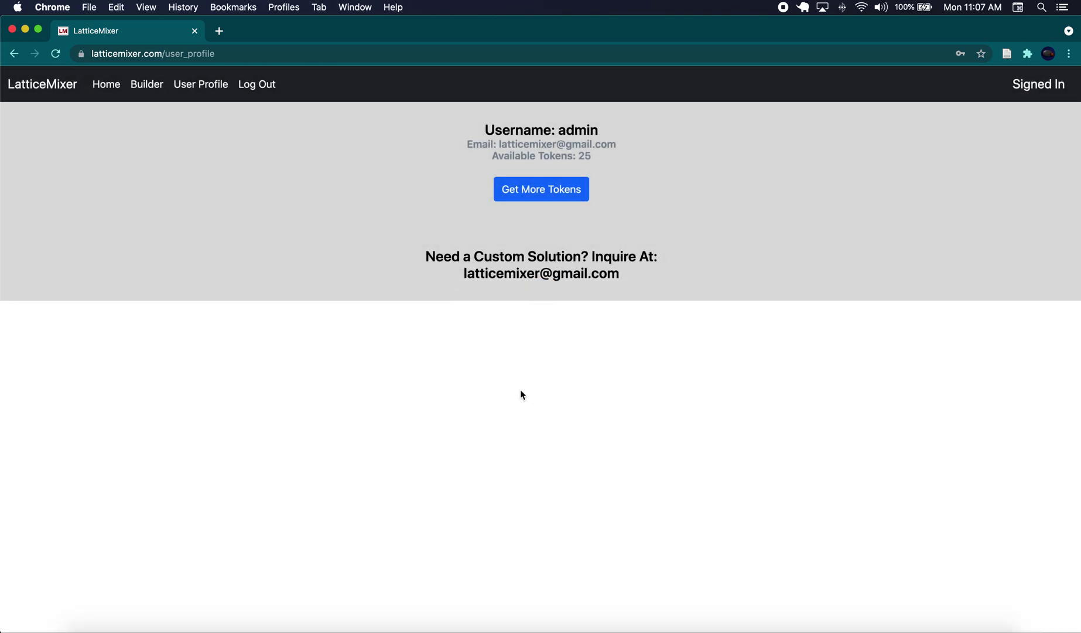
Open the structure builder and set the vacuum axis length to 30.0 Å and the separation distance to 5.0 Å.
{"action": "left_click", "coordinate": [153, 93]}
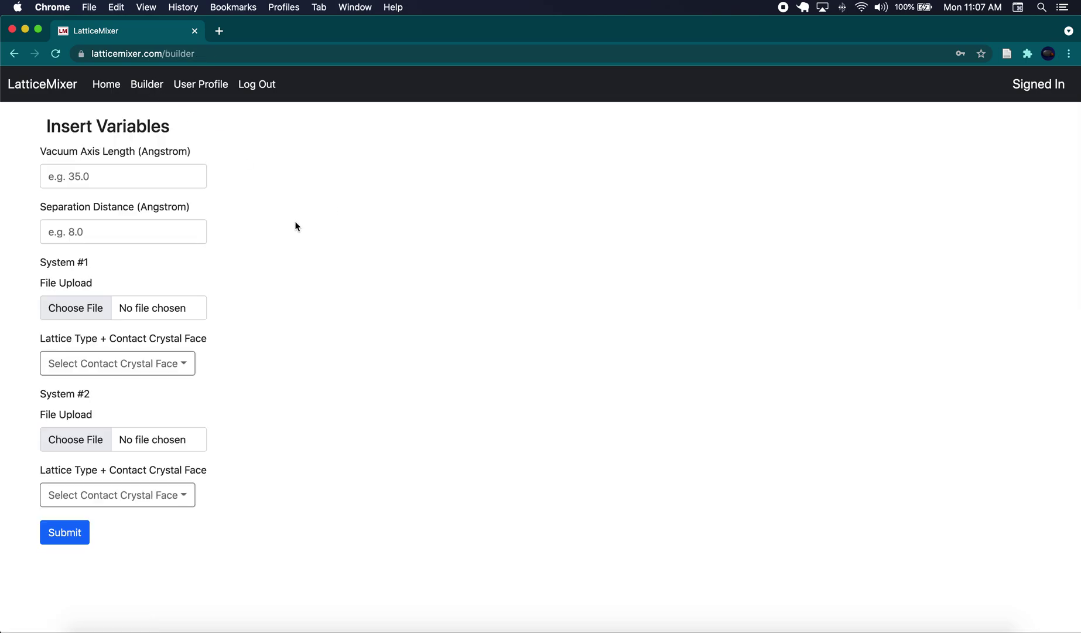
{"action": "left_click", "coordinate": [96, 178]}
{"action": "left_click", "coordinate": [86, 206]}
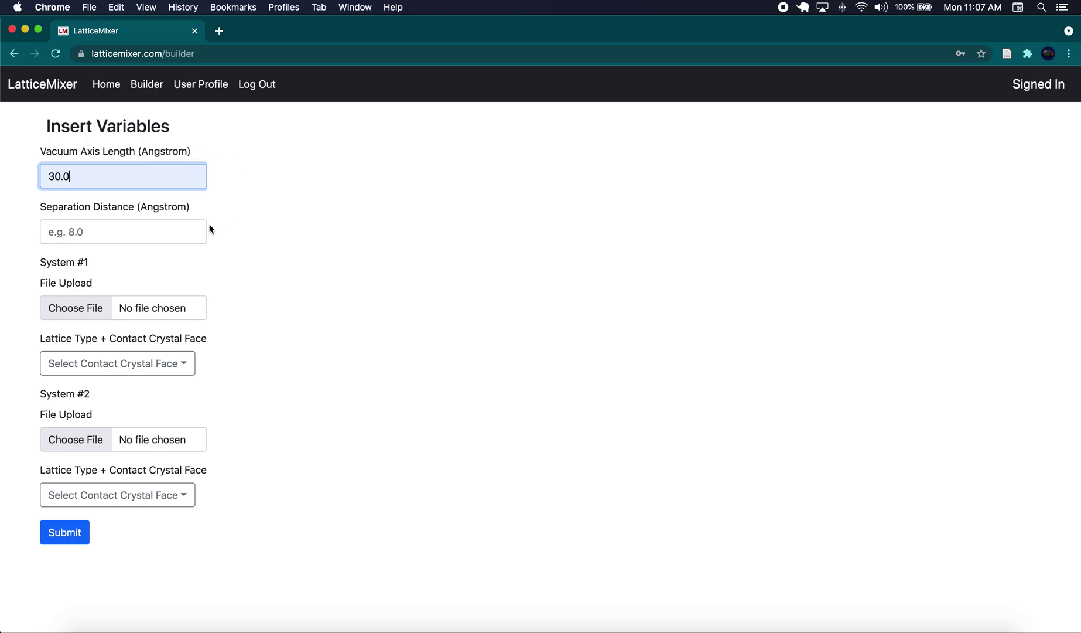
{"action": "left_click", "coordinate": [106, 236]}
{"action": "left_click", "coordinate": [82, 253]}
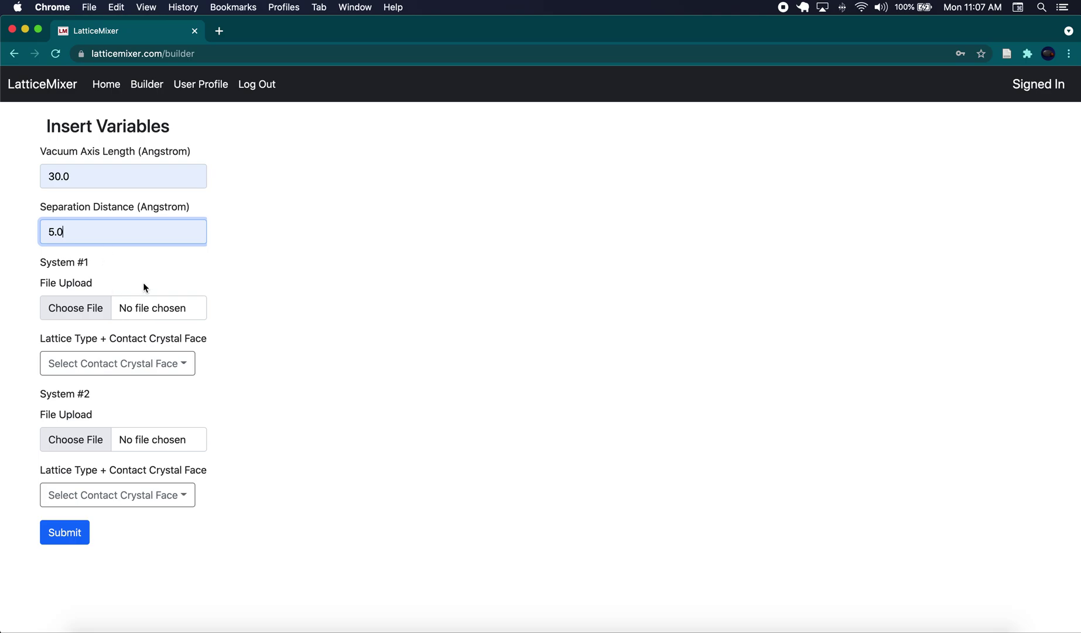
Load graphene.vasp as System #1 and set its lattice type and contact face to hexagonal - 001.
{"action": "left_click", "coordinate": [76, 308]}
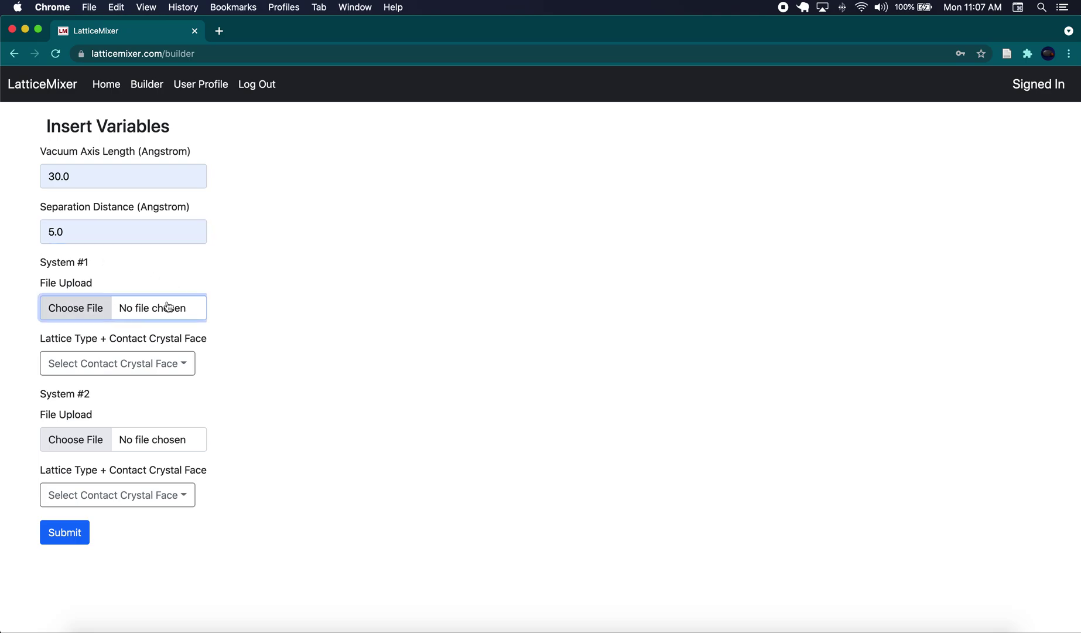
{"action": "left_click", "coordinate": [214, 224]}
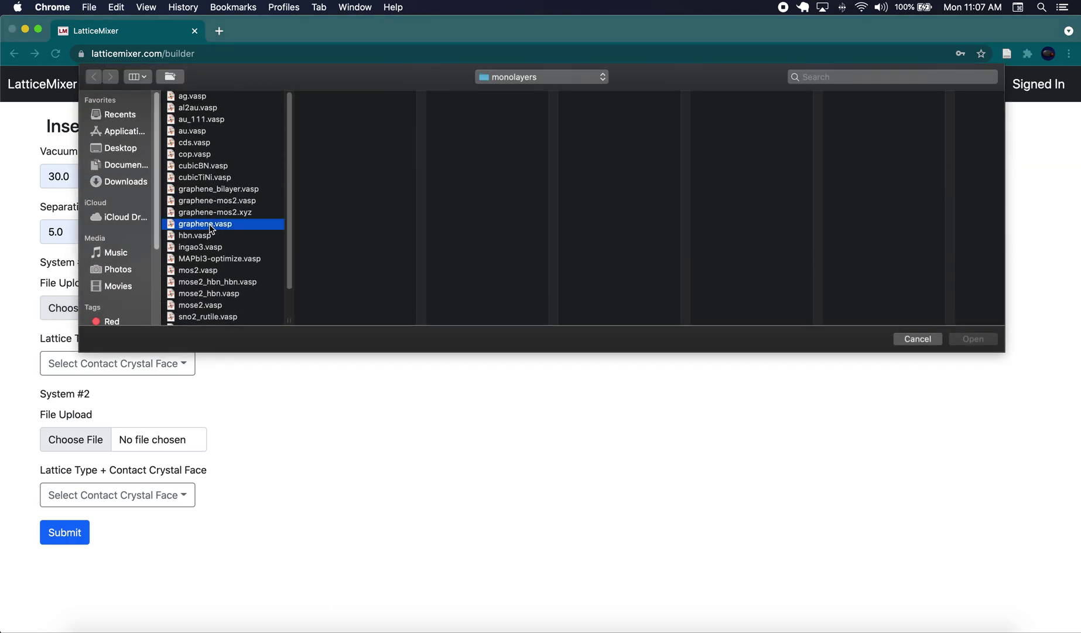
{"action": "scroll", "coordinate": [533, 246], "scroll_direction": "down", "scroll_amount": 1}
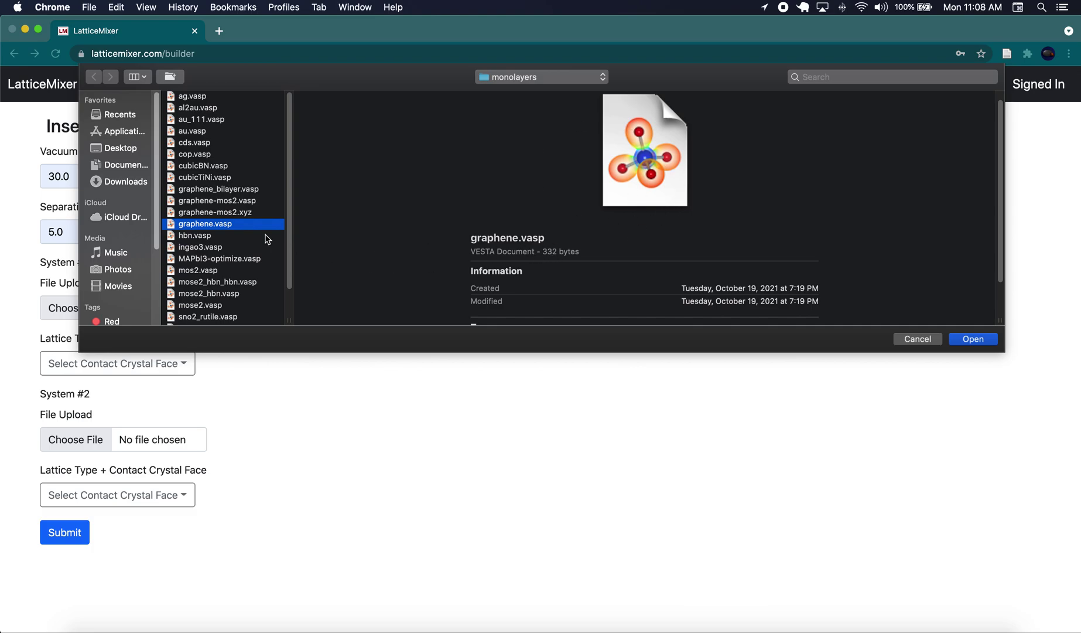
{"action": "left_click", "coordinate": [982, 341]}
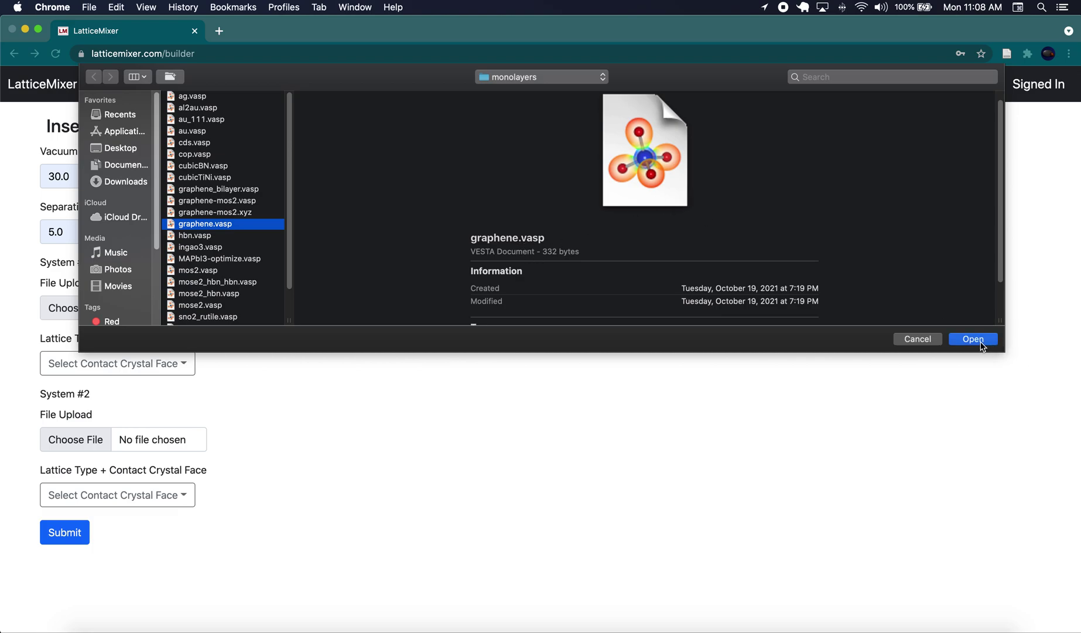
{"action": "left_click", "coordinate": [110, 373]}
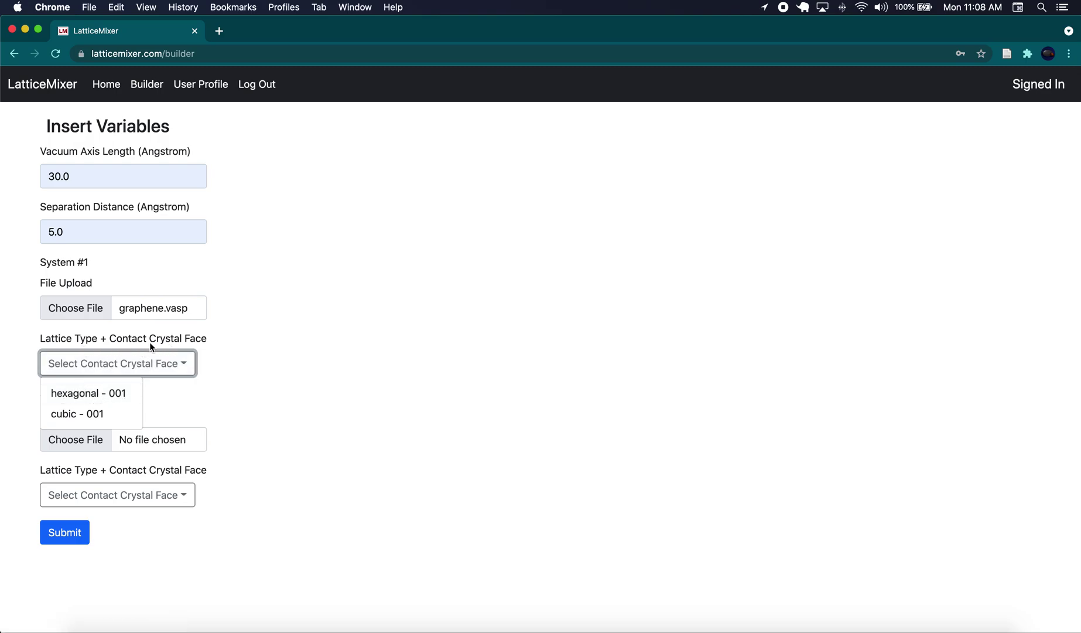
{"action": "left_click", "coordinate": [122, 394]}
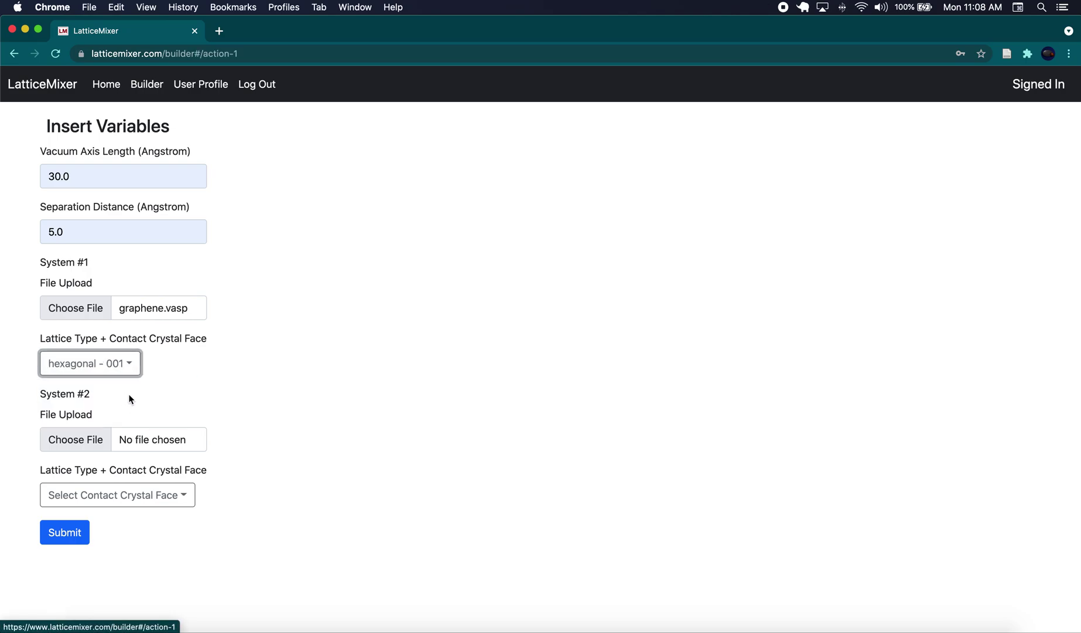
Load mose2.vasp as System #2 and set its lattice type and contact face to hexagonal - 001.
{"action": "left_click", "coordinate": [85, 440]}
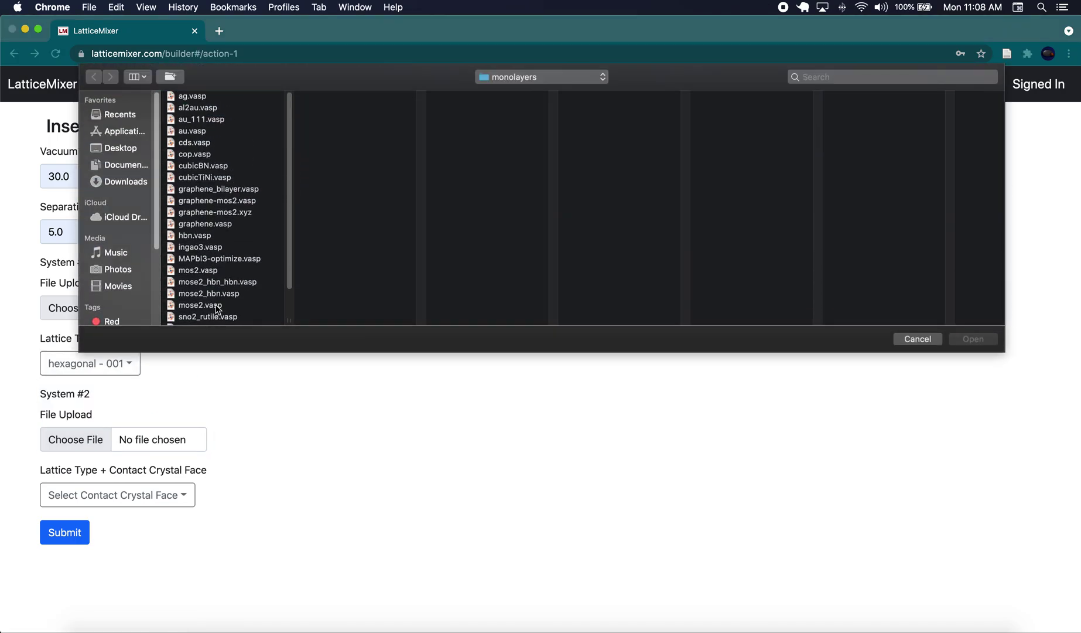
{"action": "left_click", "coordinate": [217, 305]}
{"action": "left_click", "coordinate": [977, 338]}
{"action": "left_click", "coordinate": [161, 497]}
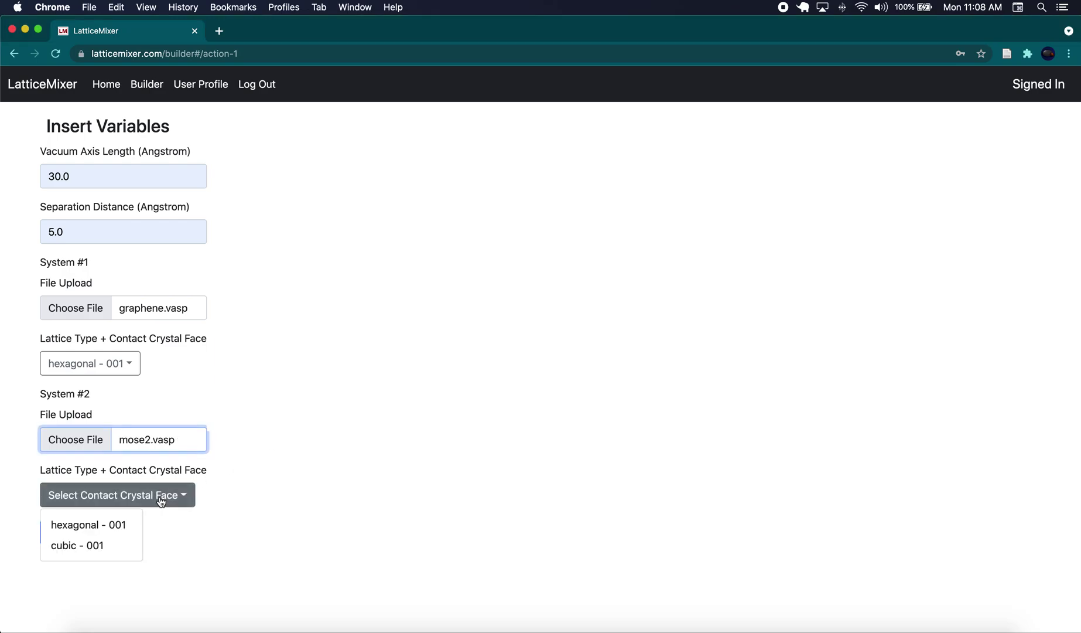
{"action": "left_click", "coordinate": [159, 499]}
{"action": "left_click", "coordinate": [149, 499]}
{"action": "left_click", "coordinate": [82, 524]}
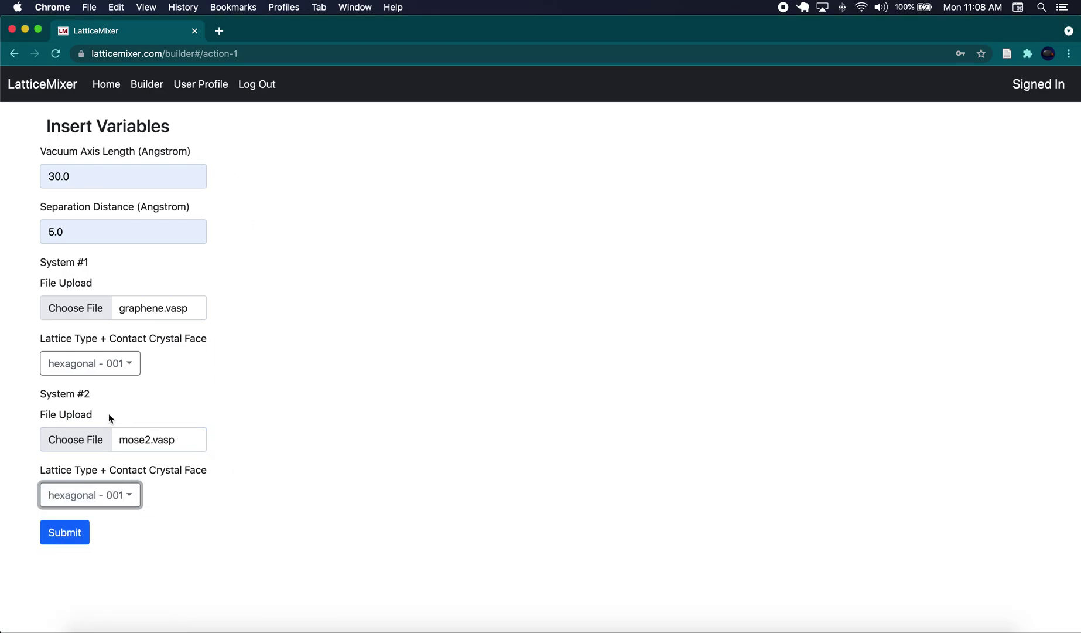
Submit the variables to compute the heterostructures and review the first result's lattice mismatch, atom count and supercell sizes.
{"action": "left_click", "coordinate": [65, 534]}
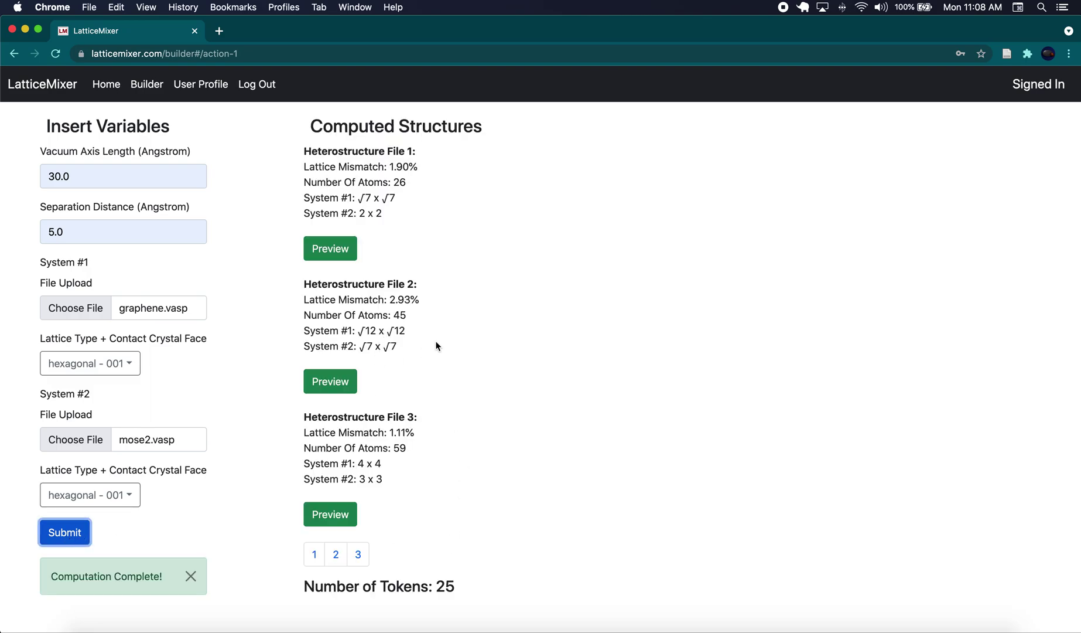
{"action": "left_click_drag", "start_coordinate": [333, 150], "coordinate": [406, 152]}
{"action": "left_click", "coordinate": [409, 152]}
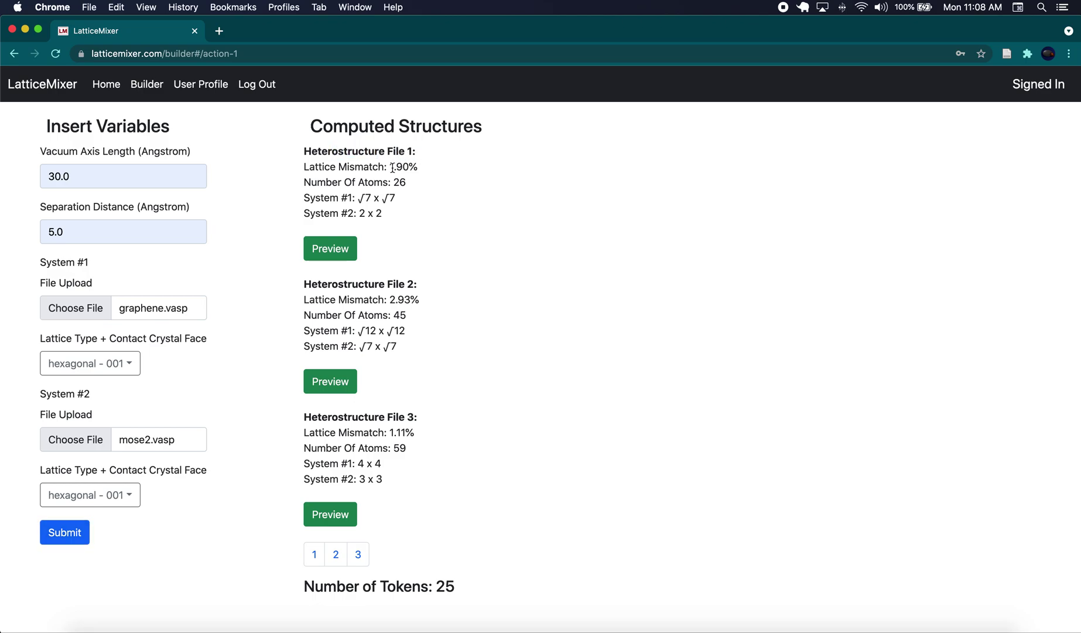
{"action": "left_click_drag", "start_coordinate": [392, 167], "coordinate": [410, 165]}
{"action": "left_click_drag", "start_coordinate": [400, 177], "coordinate": [379, 213]}
Preview Heterostructure File 1 and rotate its 3D model to see the stacked layers from the side.
{"action": "left_click", "coordinate": [326, 252]}
{"action": "left_click_drag", "start_coordinate": [664, 306], "coordinate": [690, 271]}
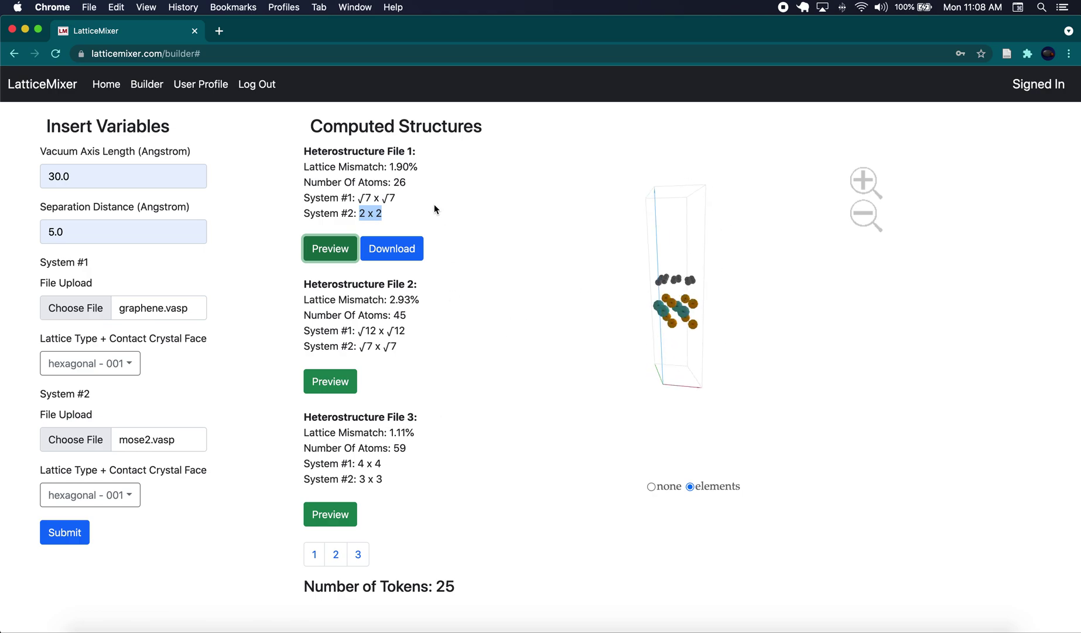
Examine the lattice mismatch of Heterostructure File 3 and the atom count of Heterostructure File 5 on the second results page.
{"action": "double_click", "coordinate": [396, 432]}
{"action": "left_click", "coordinate": [336, 554]}
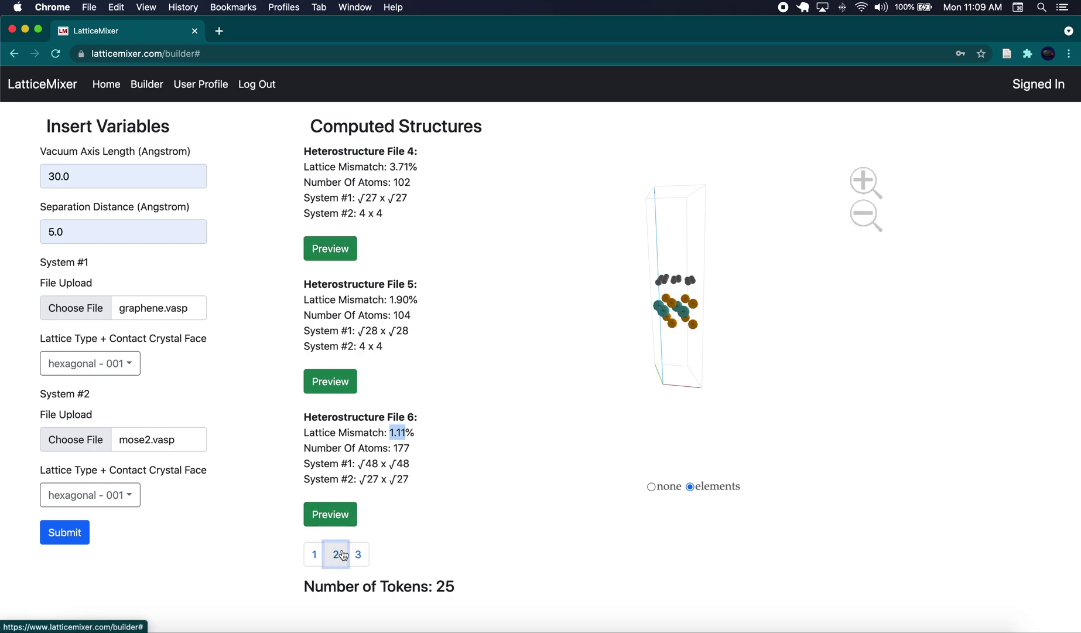
{"action": "double_click", "coordinate": [397, 315]}
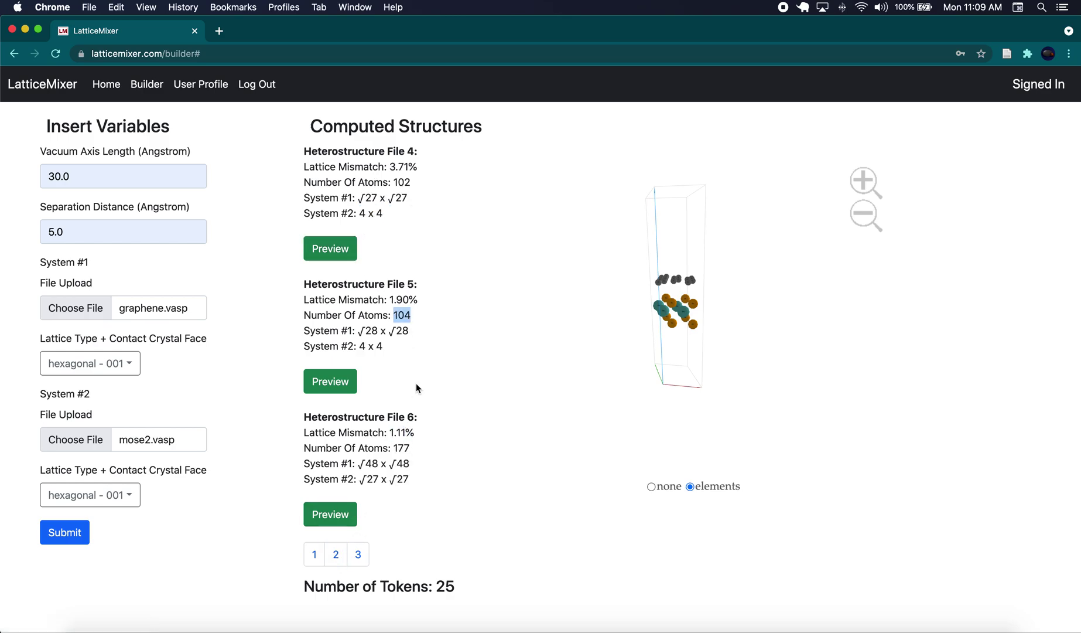
Check the lattice mismatch of Heterostructure File 6, then preview its 3D model and tilt it to view the stacked layers.
{"action": "double_click", "coordinate": [391, 198]}
{"action": "left_click_drag", "start_coordinate": [392, 432], "coordinate": [405, 431]}
{"action": "left_click", "coordinate": [342, 513]}
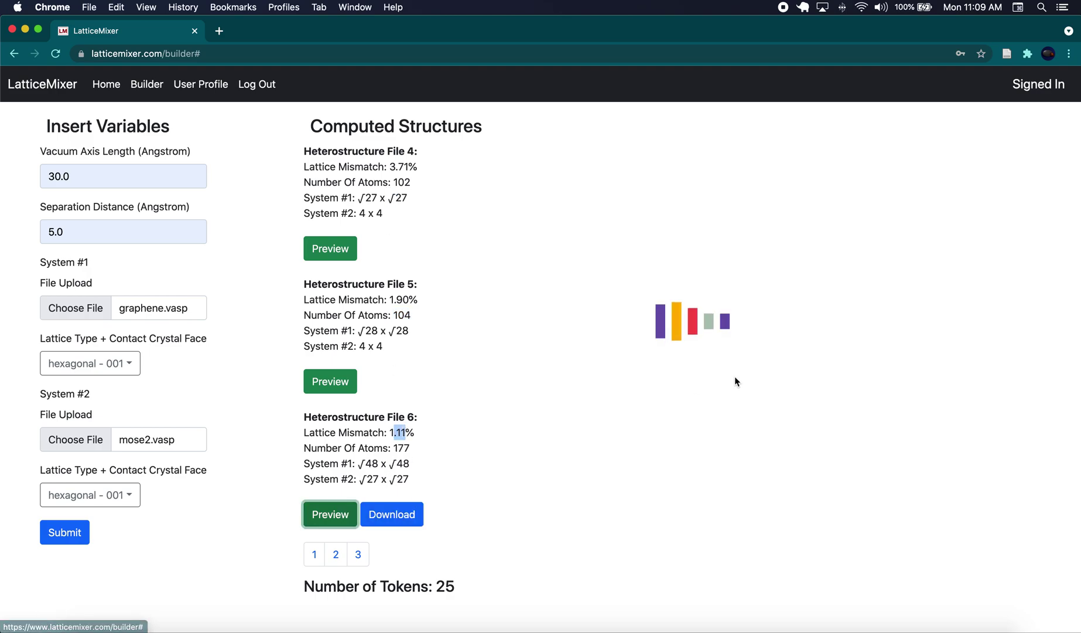
{"action": "left_click_drag", "start_coordinate": [705, 284], "coordinate": [478, 468]}
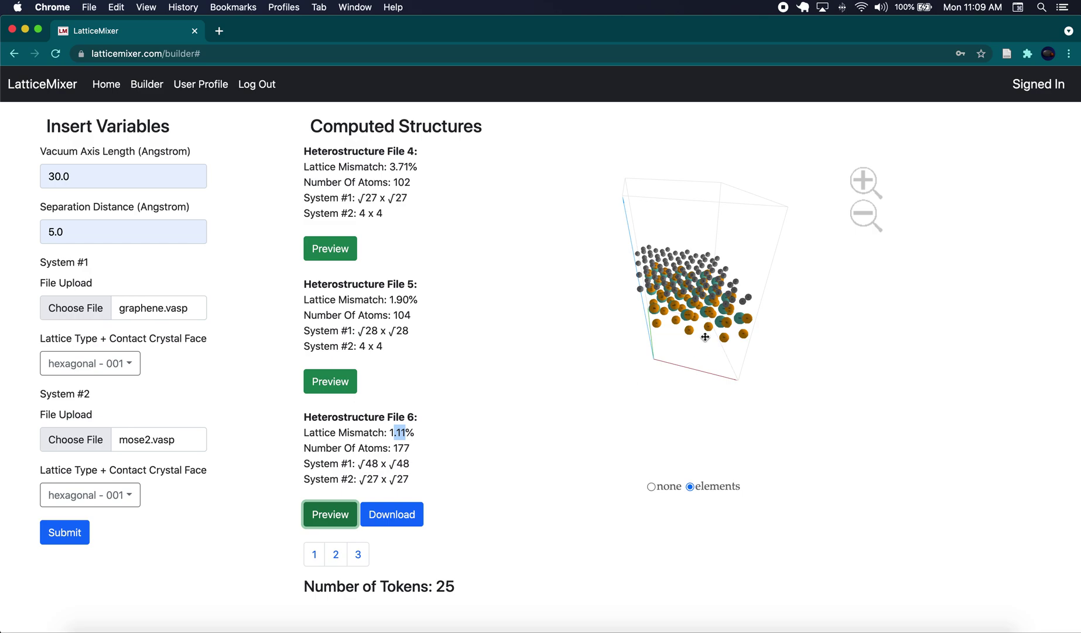
{"action": "mouse_move", "coordinate": [705, 337]}
{"action": "left_mouse_down"}
{"action": "mouse_move", "coordinate": [695, 330]}
{"action": "mouse_move", "coordinate": [705, 332]}
{"action": "left_mouse_up"}
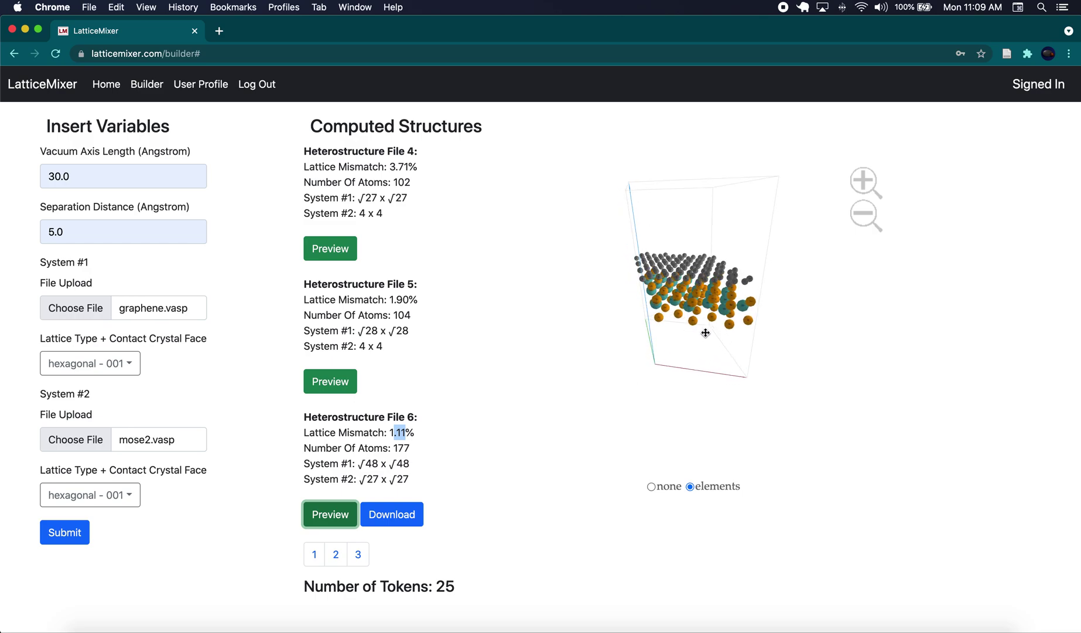
Download Heterostructure File 6, accepting the token cost, and open it in VESTA for a closer look at the structure.
{"action": "left_click", "coordinate": [394, 517]}
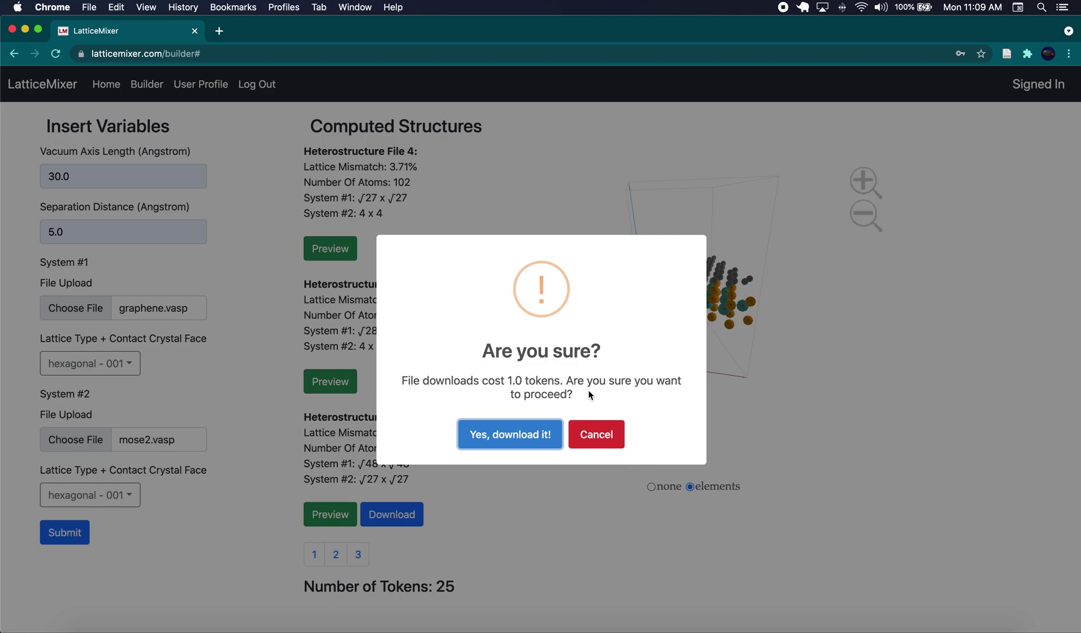
{"action": "left_click", "coordinate": [524, 427]}
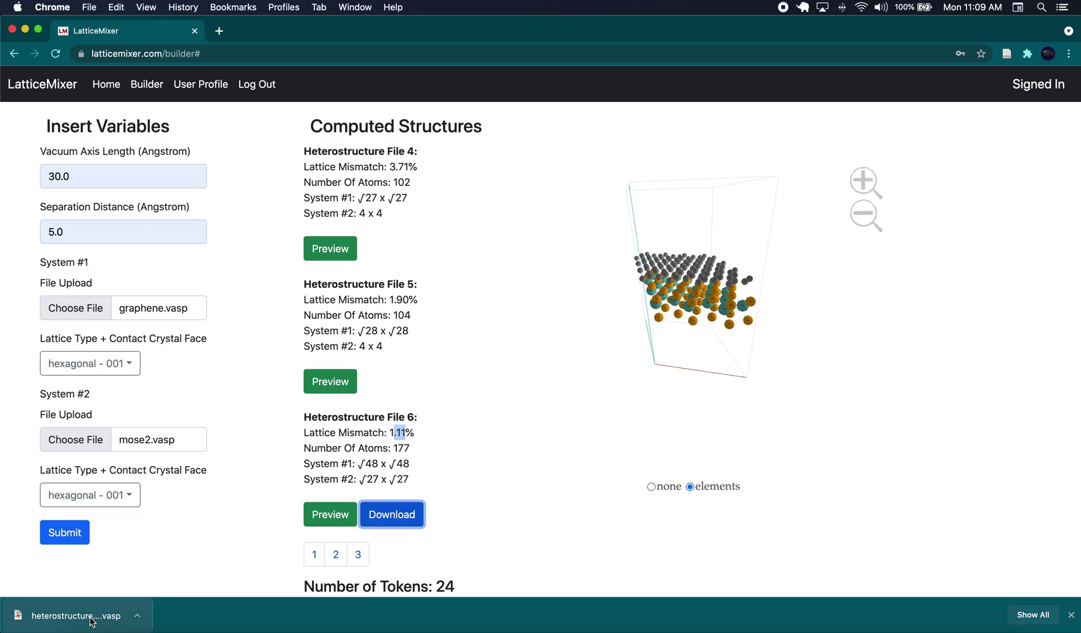
{"action": "left_click", "coordinate": [91, 619]}
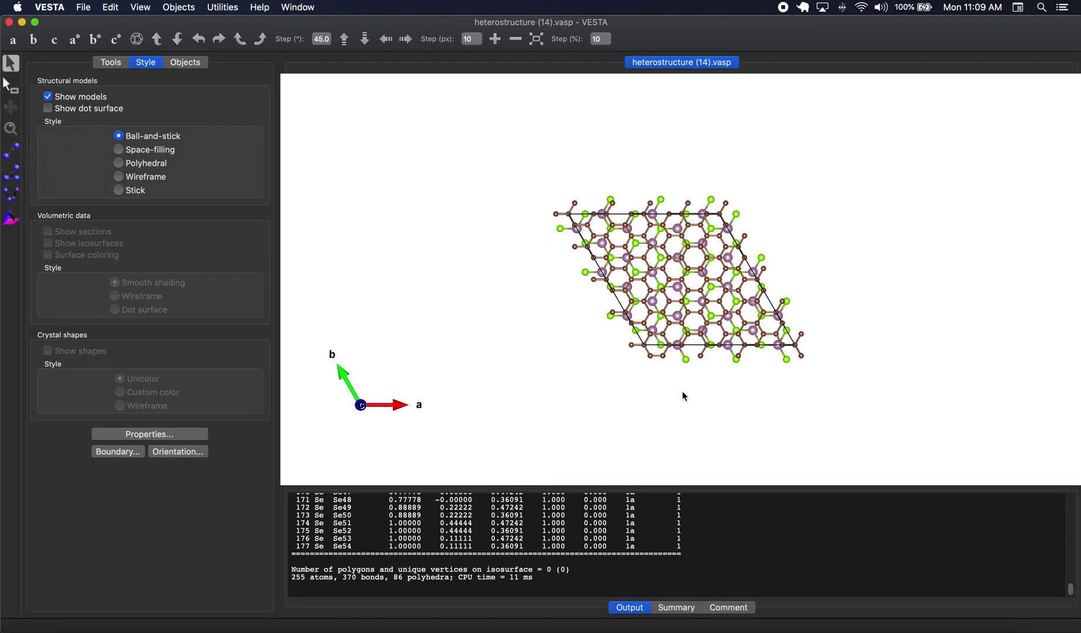
{"action": "left_click_drag", "start_coordinate": [684, 396], "coordinate": [690, 271]}
{"action": "scroll", "coordinate": [744, 299], "scroll_direction": "up", "scroll_amount": 4}
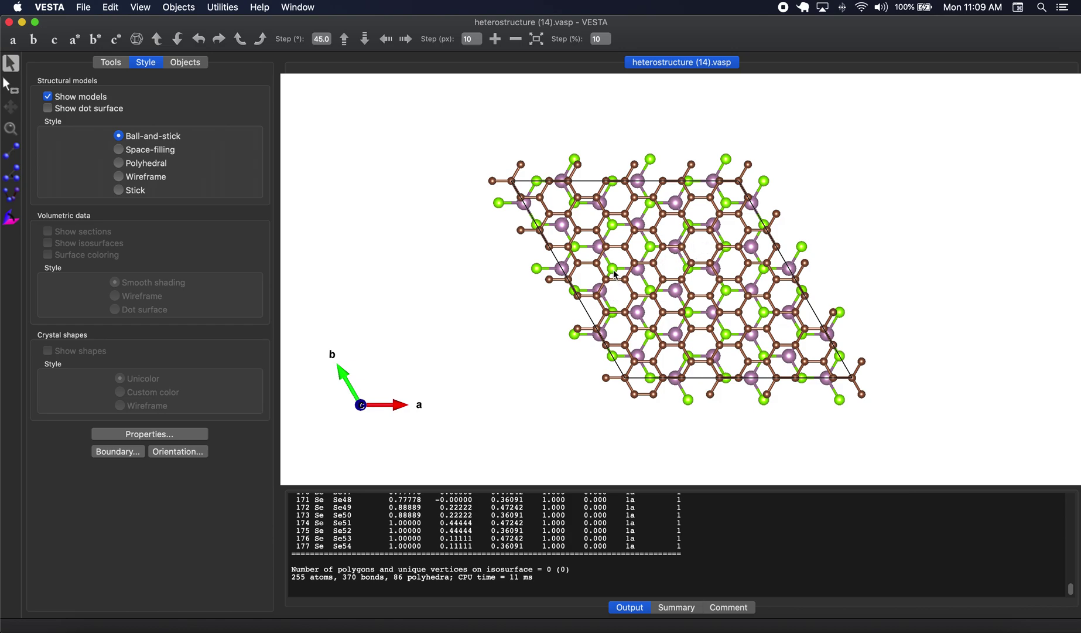
Back in LatticeMixer, replace the System #2 file with graphene.vasp and submit the variables for a graphene/graphene computation.
{"action": "left_click", "coordinate": [380, 625]}
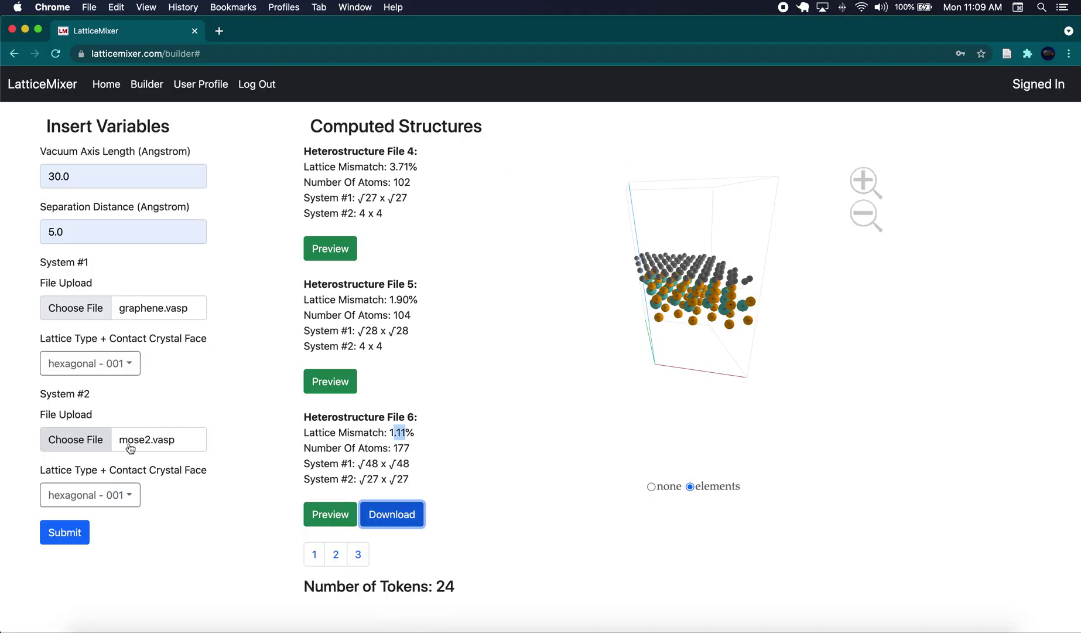
{"action": "left_click", "coordinate": [105, 446]}
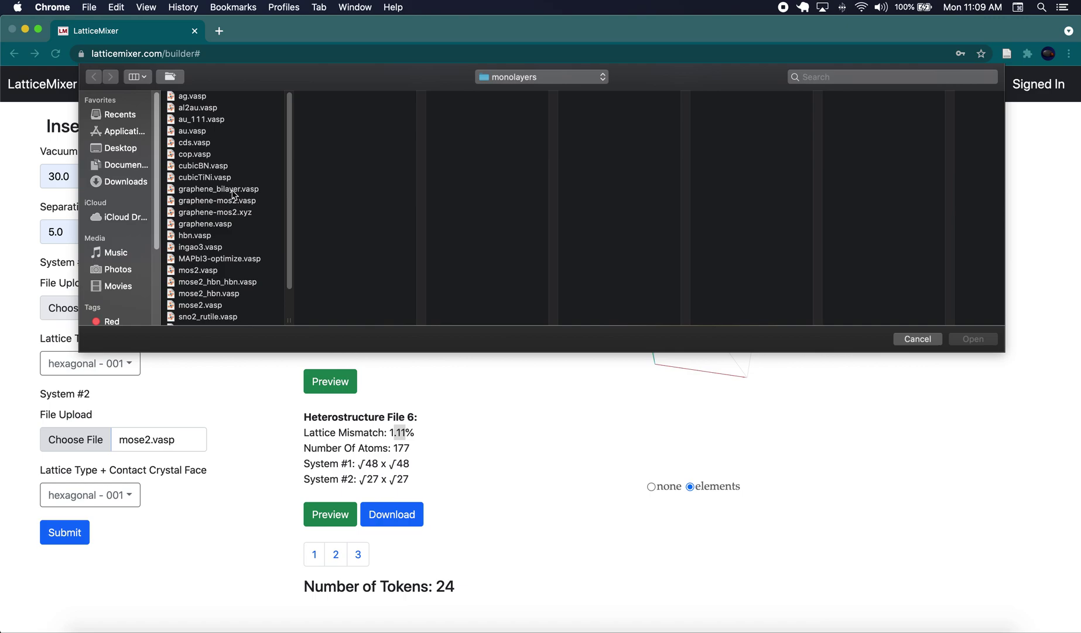
{"action": "left_click", "coordinate": [208, 223]}
{"action": "left_click", "coordinate": [971, 338]}
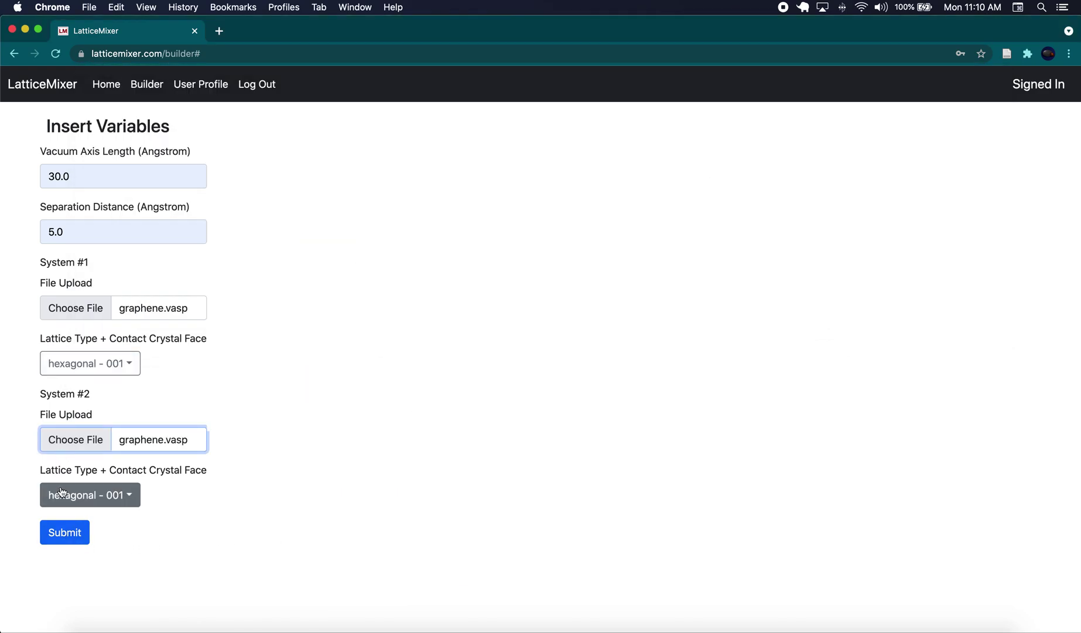
{"action": "left_click", "coordinate": [59, 534]}
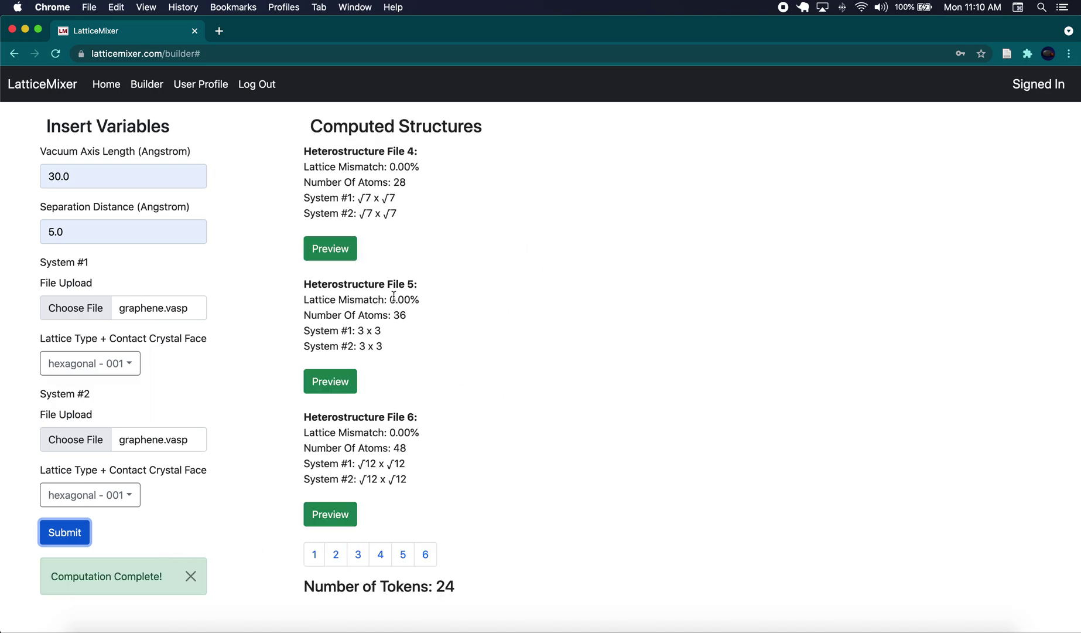
Preview and download Heterostructure File 5 of the graphene/graphene results, and open the structure in VESTA.
{"action": "left_click_drag", "start_coordinate": [390, 299], "coordinate": [415, 300]}
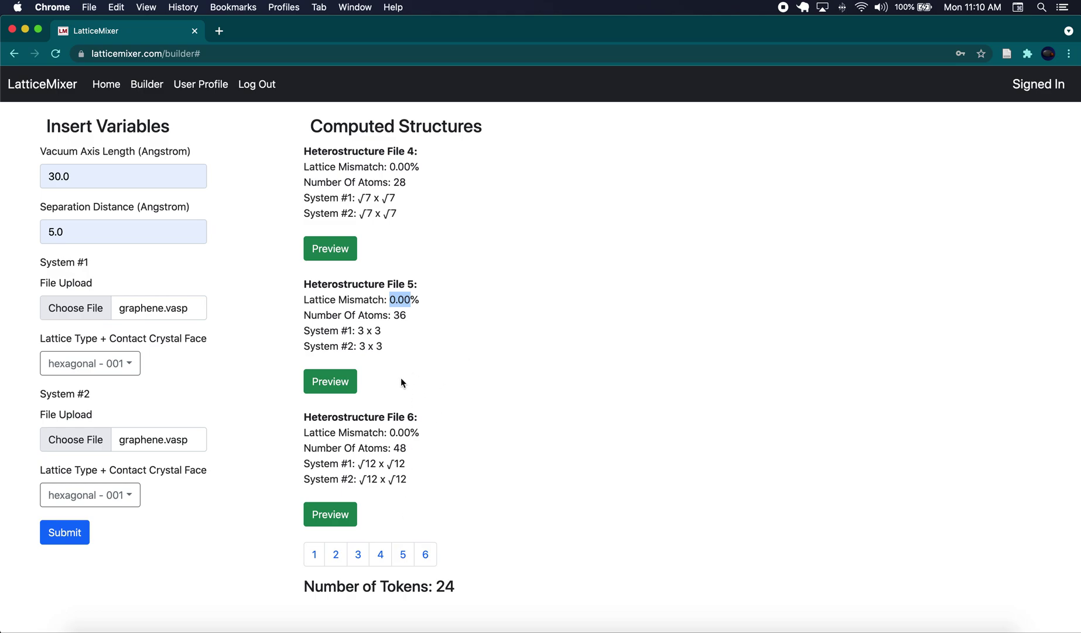
{"action": "left_click", "coordinate": [330, 381]}
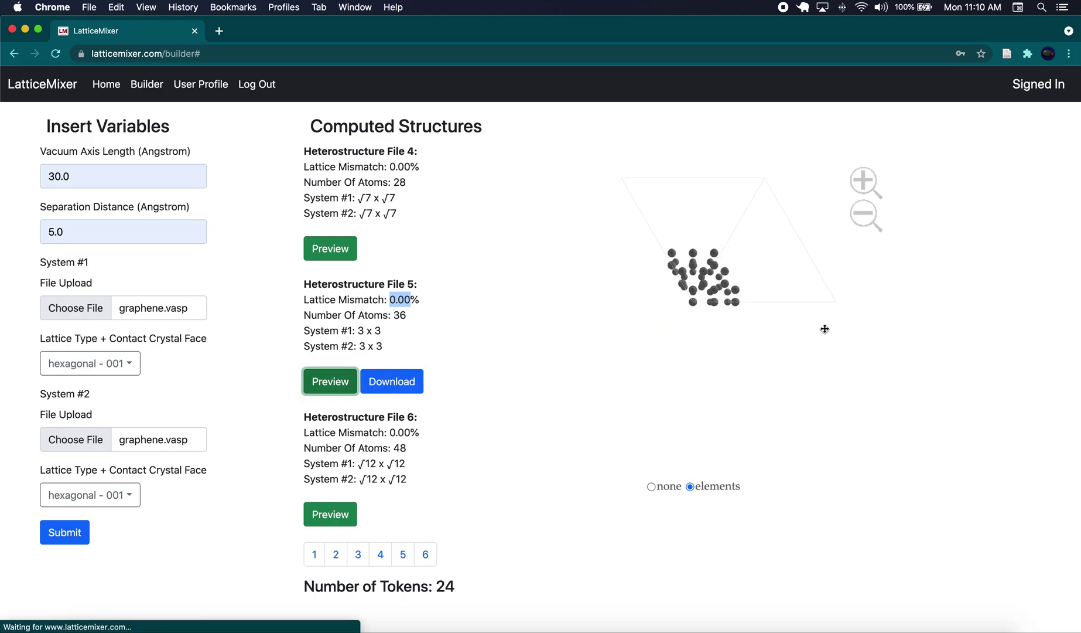
{"action": "left_click", "coordinate": [417, 388]}
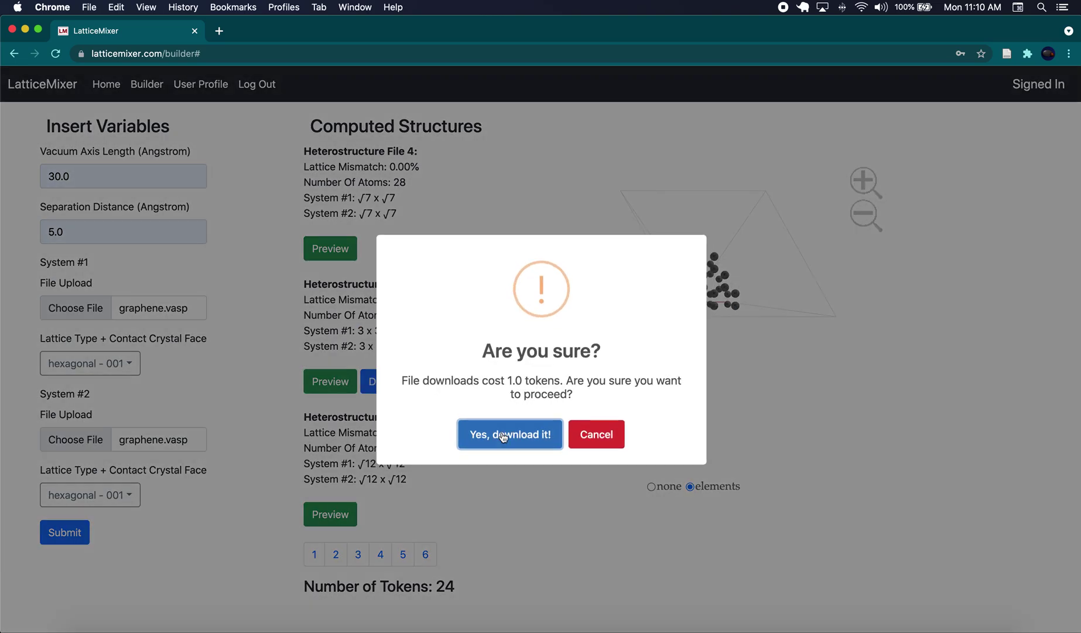
{"action": "left_click", "coordinate": [492, 438]}
{"action": "left_click", "coordinate": [94, 622]}
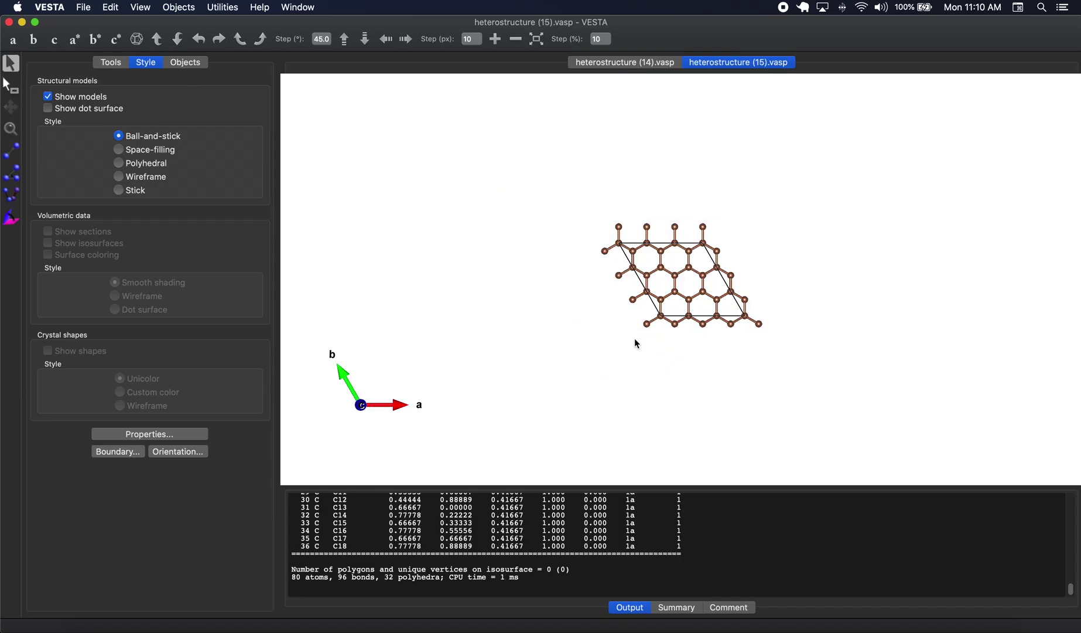
{"action": "mouse_move", "coordinate": [657, 348]}
{"action": "left_mouse_down"}
{"action": "mouse_move", "coordinate": [668, 342]}
{"action": "mouse_move", "coordinate": [644, 353]}
{"action": "mouse_move", "coordinate": [676, 348]}
{"action": "mouse_move", "coordinate": [664, 145]}
{"action": "mouse_move", "coordinate": [652, 352]}
{"action": "left_mouse_up"}
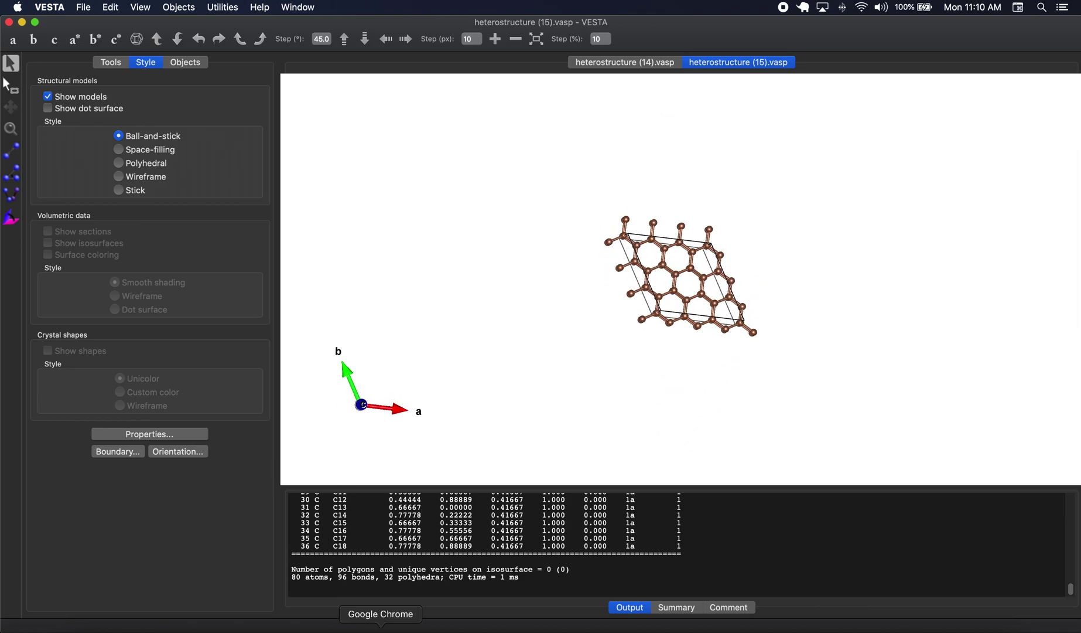
Switch to LatticeMixer, check the lattice mismatch of Heterostructure File 9 on the third results page, and preview it.
{"action": "left_click", "coordinate": [380, 626]}
{"action": "left_click", "coordinate": [358, 554]}
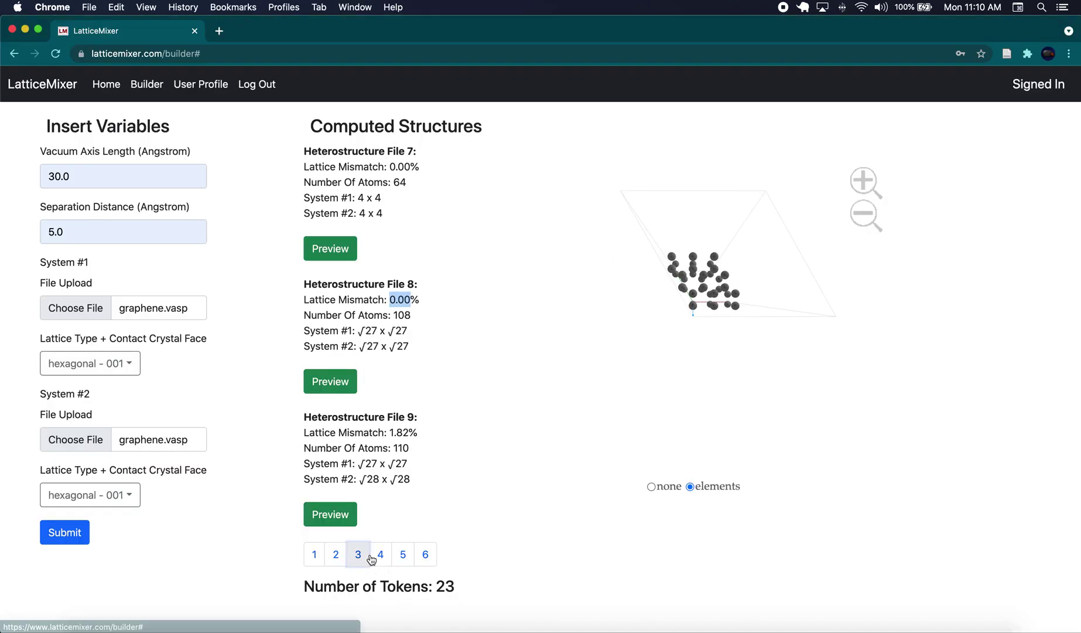
{"action": "left_click", "coordinate": [395, 431]}
{"action": "left_click_drag", "start_coordinate": [389, 432], "coordinate": [418, 432]}
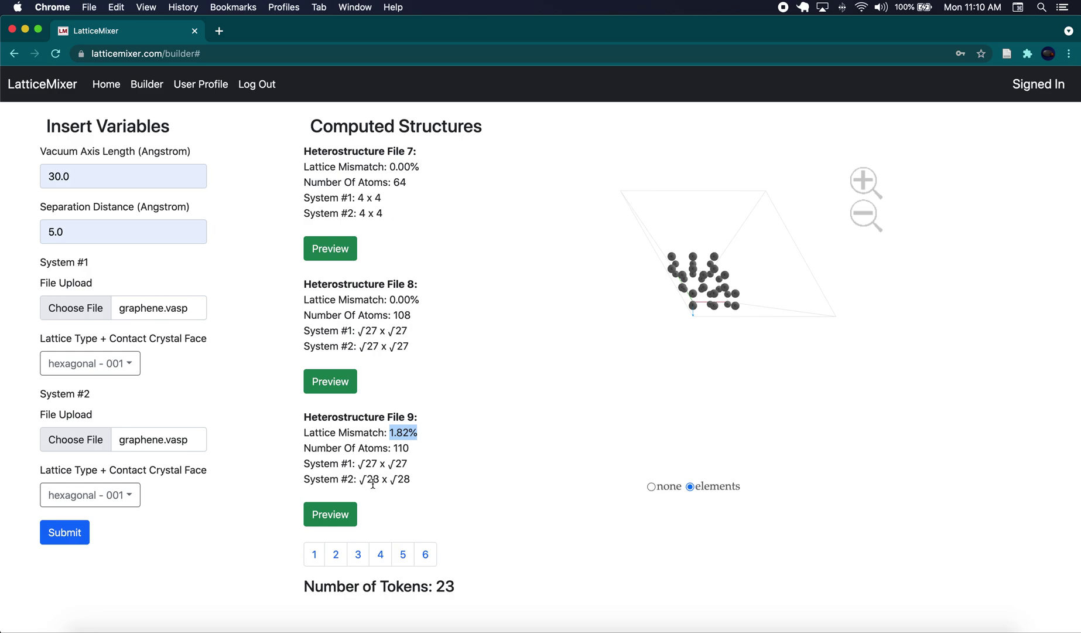
{"action": "left_click", "coordinate": [347, 511]}
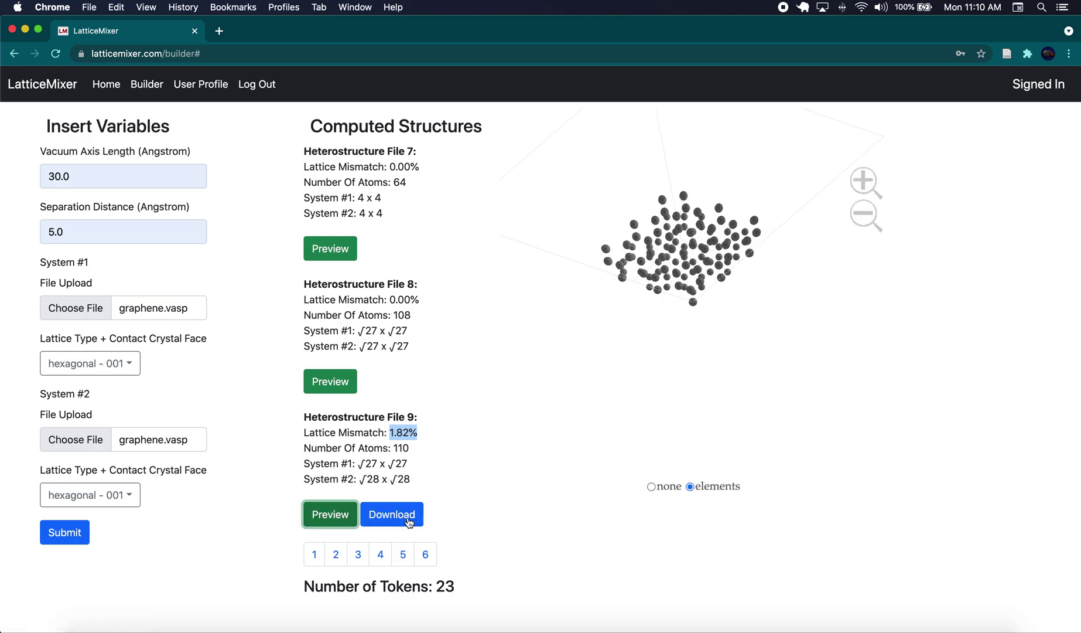
Download Heterostructure File 9, accepting the token cost, and open it in VESTA.
{"action": "left_click", "coordinate": [409, 518]}
{"action": "left_click", "coordinate": [511, 432]}
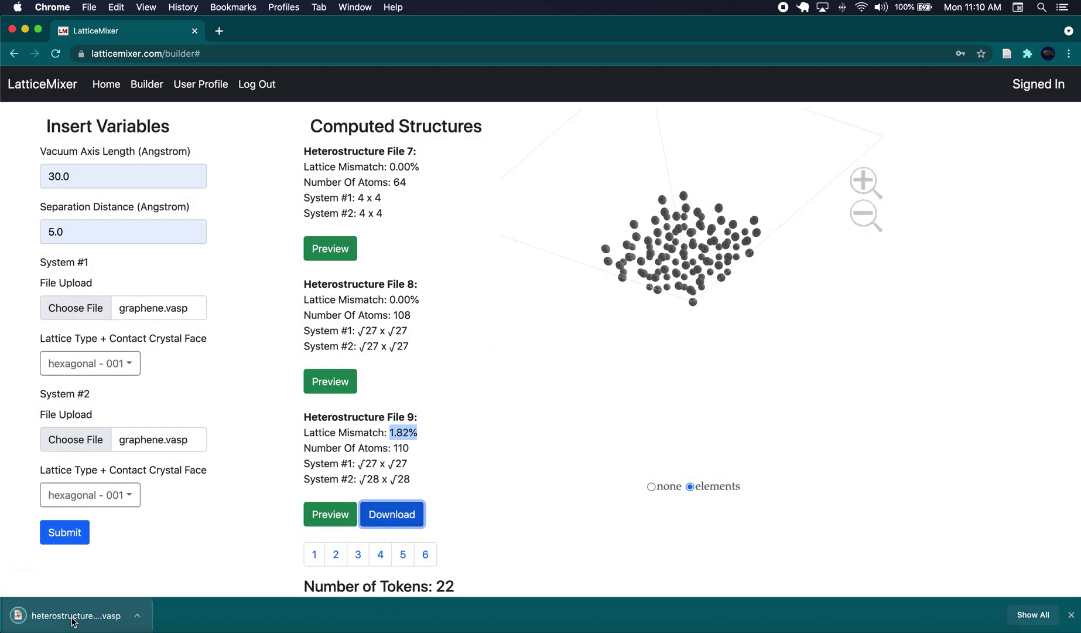
{"action": "left_click", "coordinate": [73, 621]}
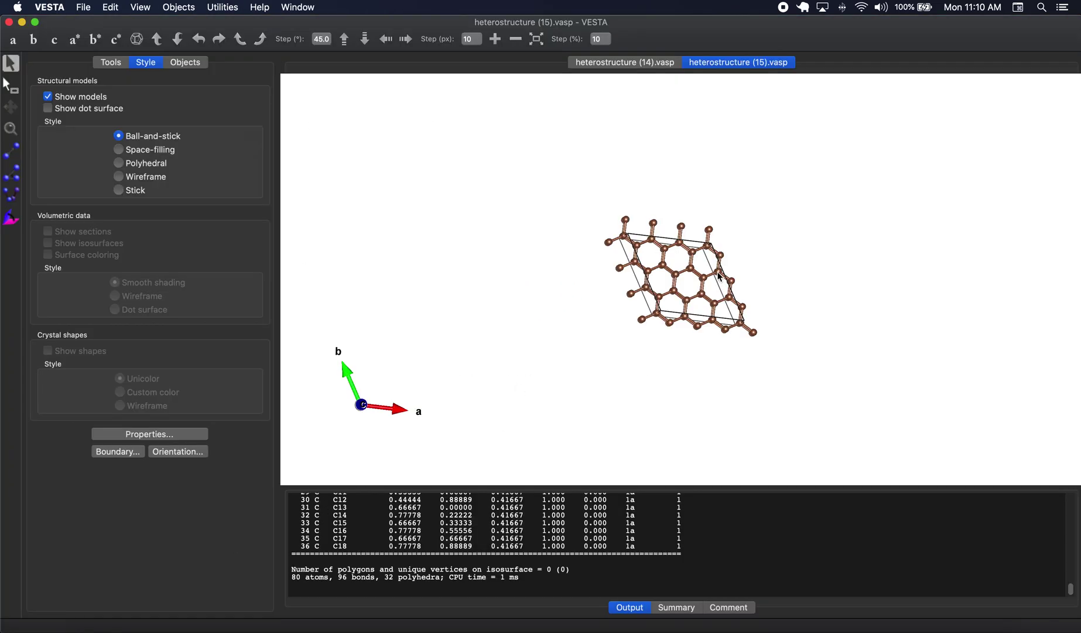
Extend the structure's boundary to x(min) -2 and y(min) -2, and compare the space-filling style with ball-and-stick.
{"action": "left_click", "coordinate": [116, 452]}
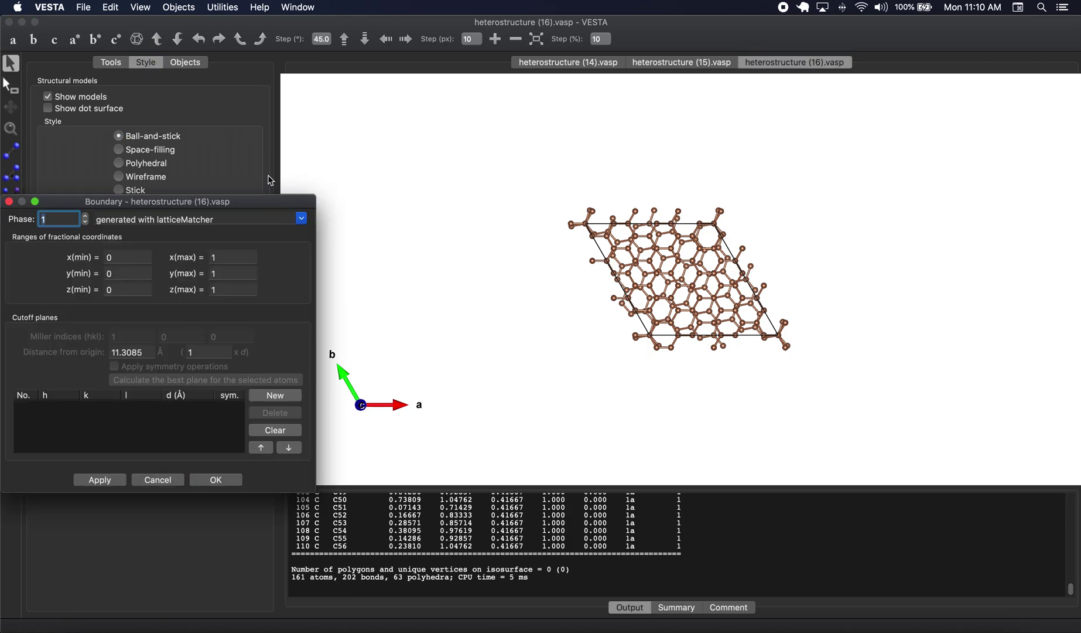
{"action": "key", "text": "Tab"}
{"action": "type", "text": "-2"}
{"action": "key", "text": "Tab"}
{"action": "type", "text": "-2"}
{"action": "left_click", "coordinate": [99, 480]}
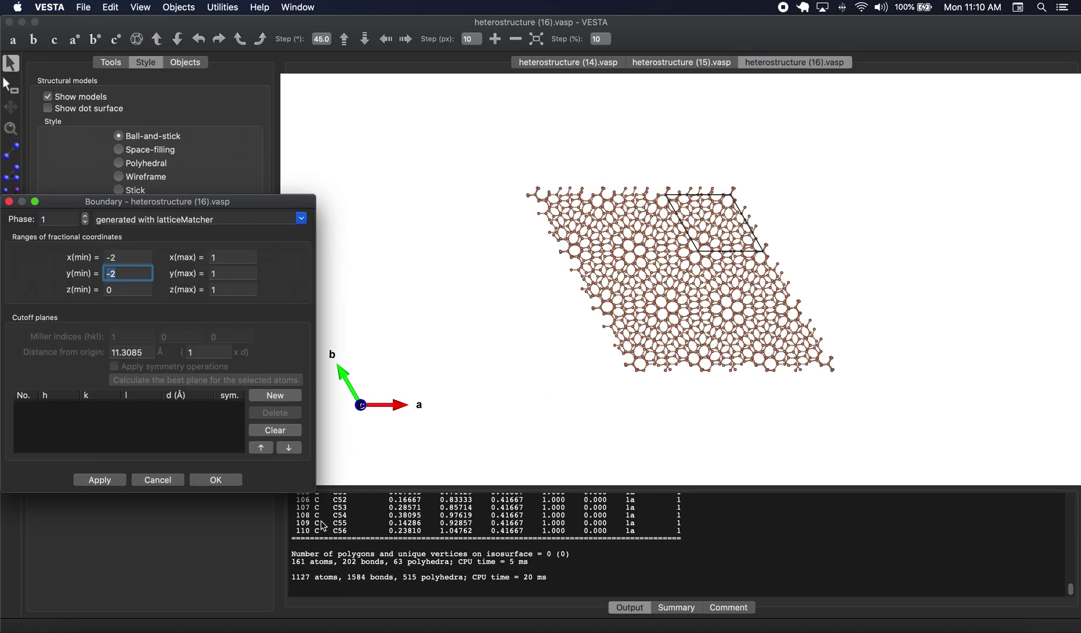
{"action": "left_click", "coordinate": [231, 483]}
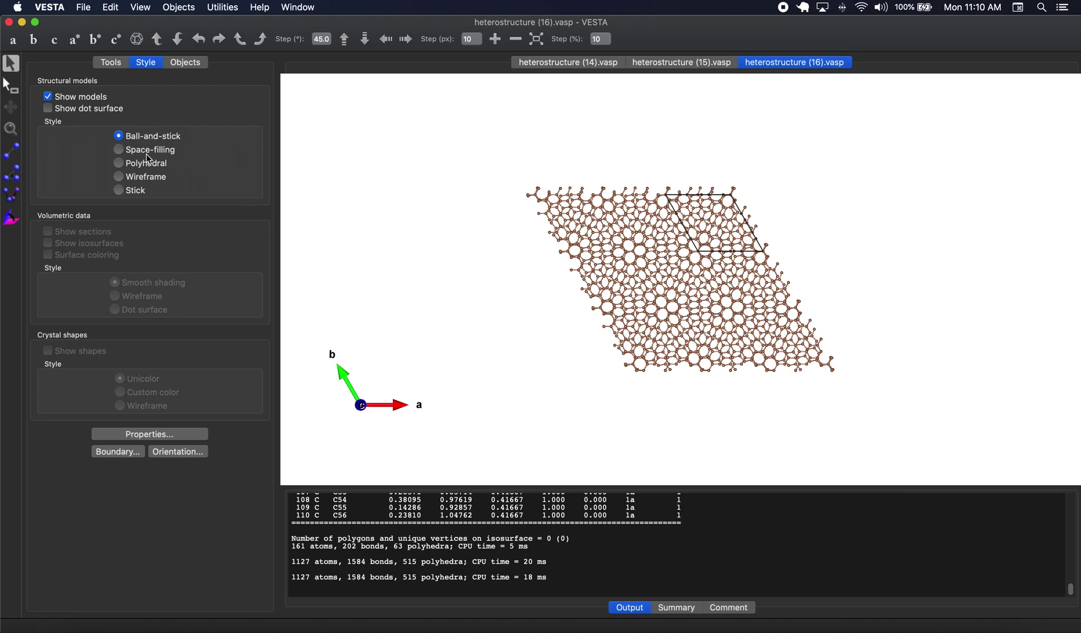
{"action": "left_click", "coordinate": [120, 151]}
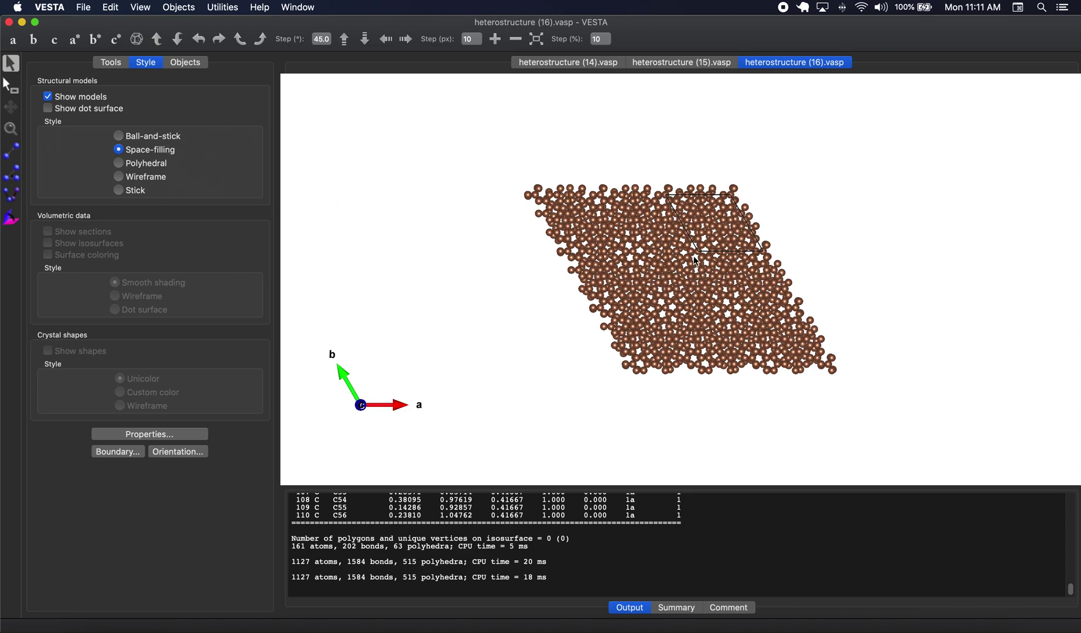
{"action": "left_click", "coordinate": [144, 136]}
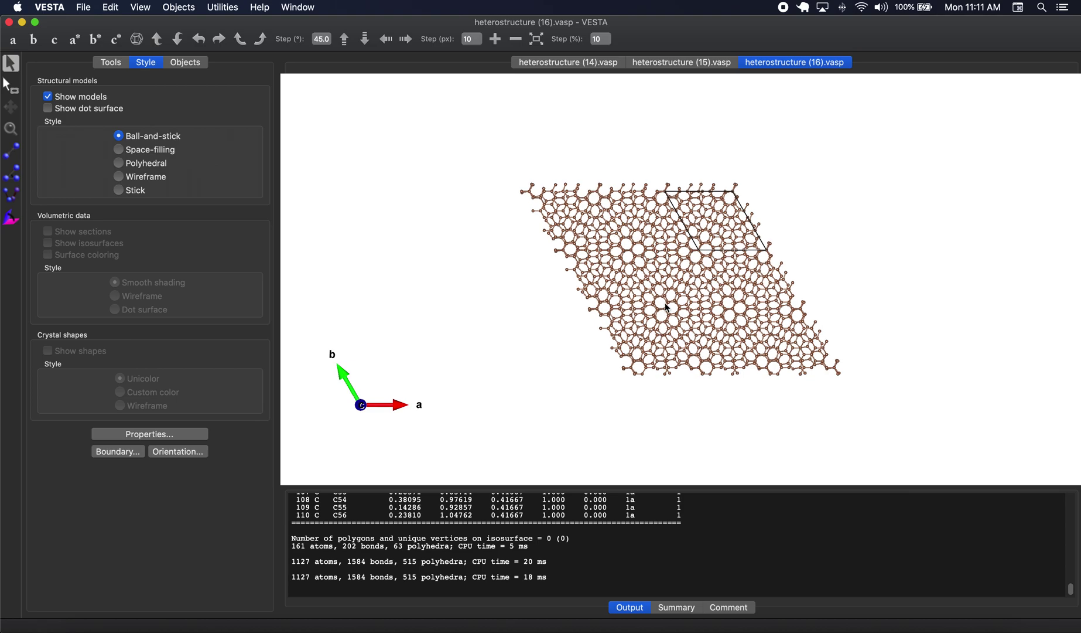
Extend the boundary to x(max) 2 and y(max) 2, and compare the enlarged structure in space-filling and ball-and-stick styles.
{"action": "left_click", "coordinate": [117, 451]}
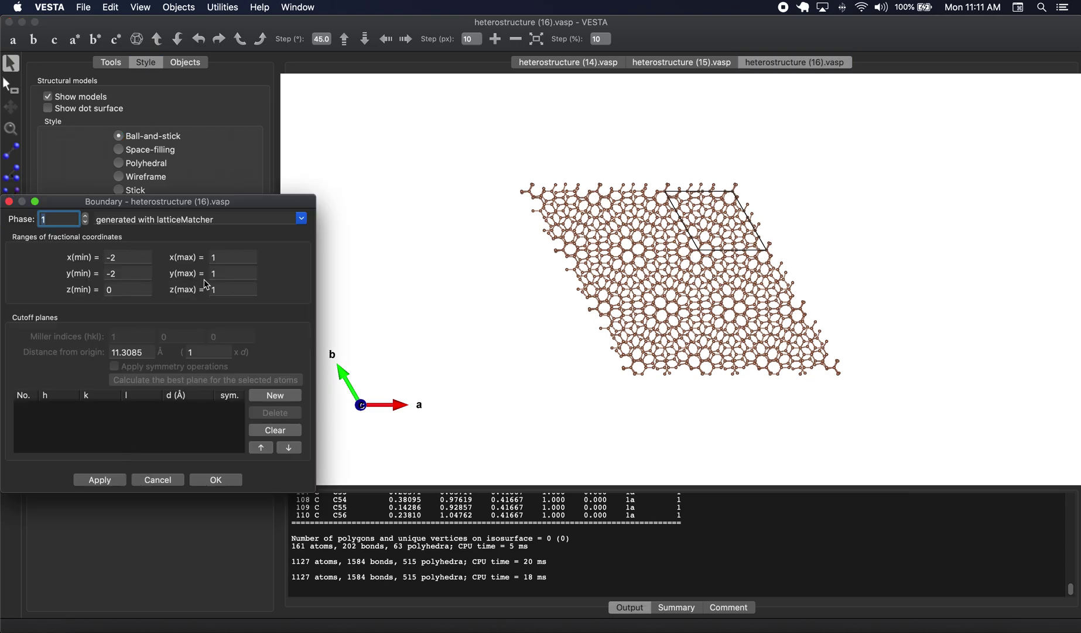
{"action": "left_click", "coordinate": [230, 273]}
{"action": "type", "text": "2"}
{"action": "key", "text": "shift+Tab"}
{"action": "type", "text": "2"}
{"action": "left_click", "coordinate": [116, 481]}
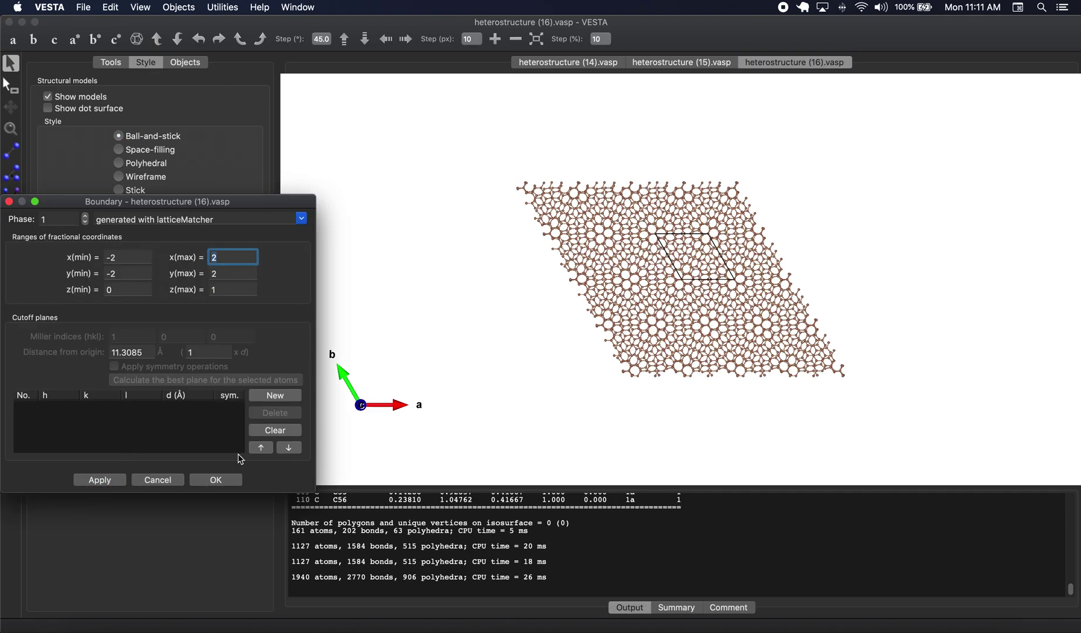
{"action": "scroll", "coordinate": [697, 296], "scroll_direction": "up", "scroll_amount": 2}
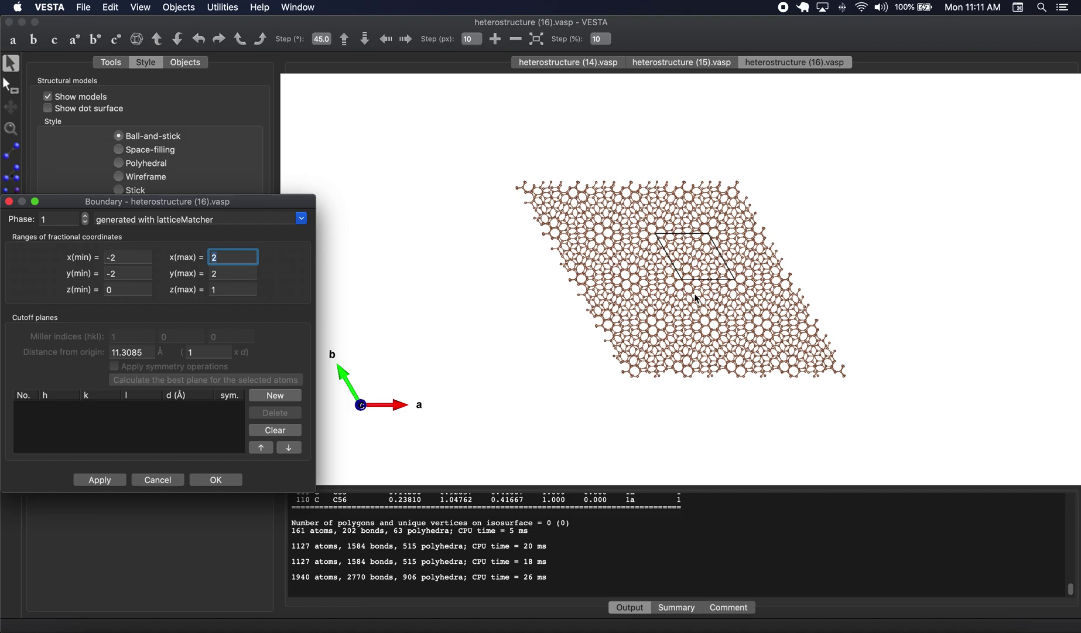
{"action": "left_click", "coordinate": [146, 150]}
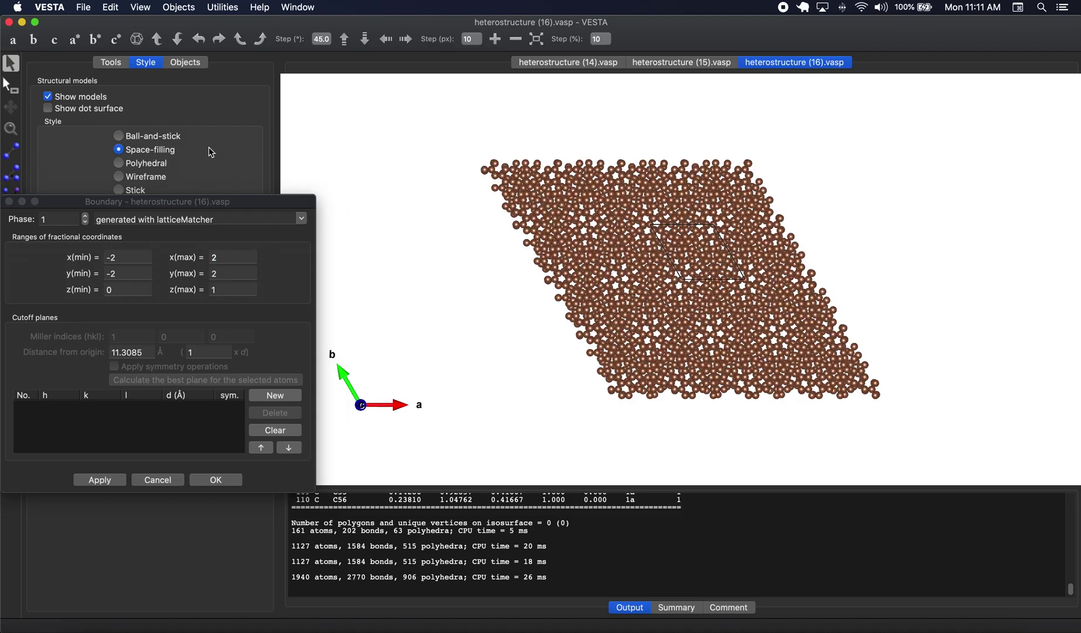
{"action": "left_click", "coordinate": [167, 136]}
Close the Boundary settings and the heterostructure (16).vasp file.
{"action": "left_click", "coordinate": [11, 202]}
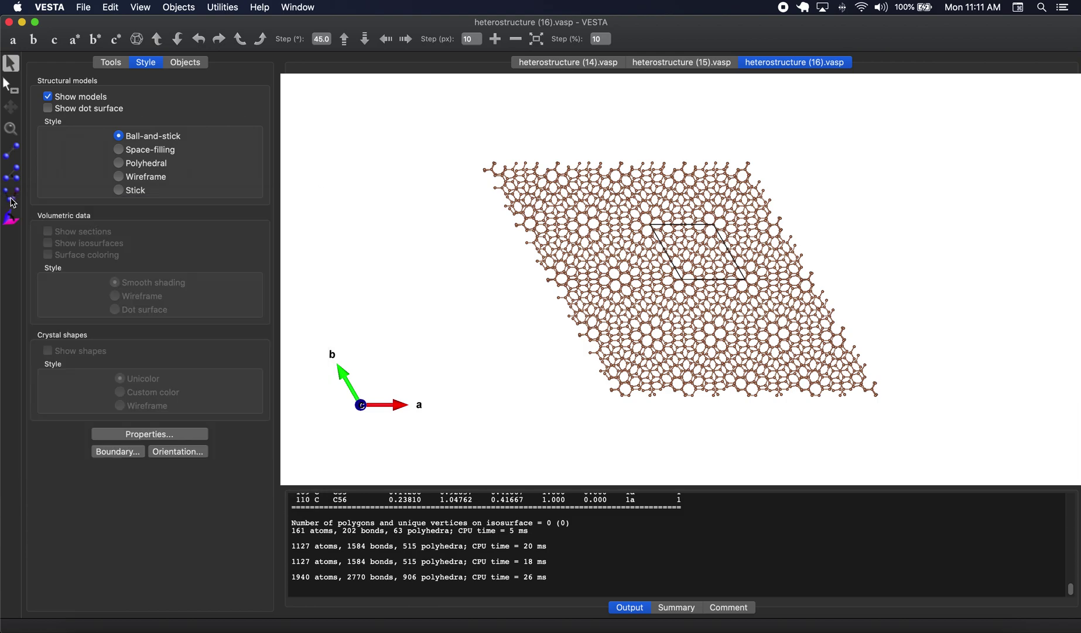
{"action": "key", "text": "super+w"}
{"action": "left_click", "coordinate": [578, 233]}
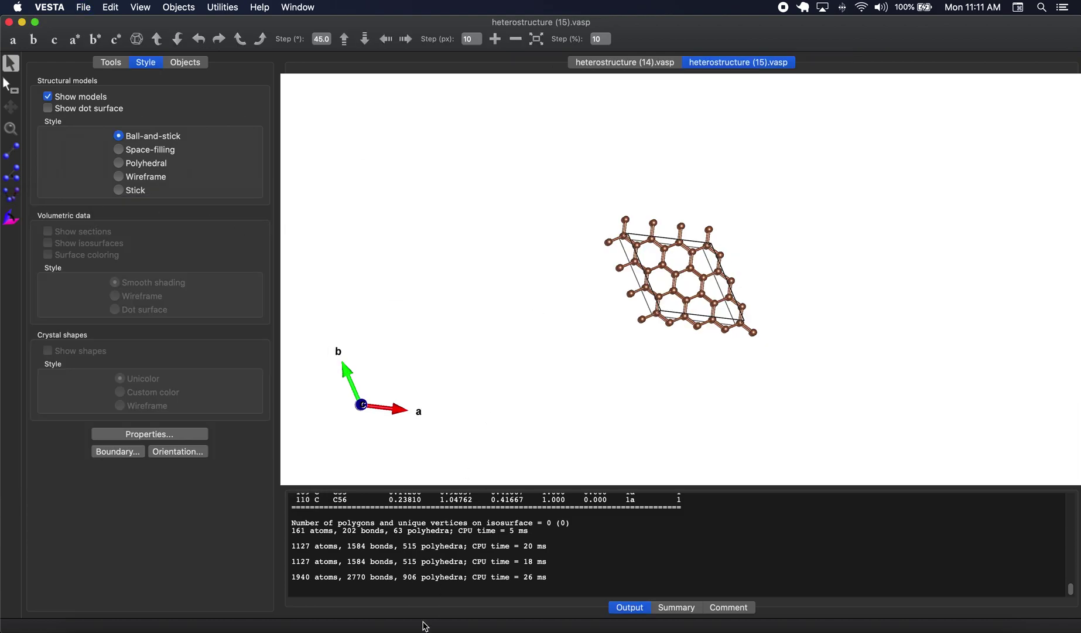
Switch to LatticeMixer, check the lattice mismatch of Heterostructure File 14 on the fifth results page, and preview it.
{"action": "left_click", "coordinate": [358, 624]}
{"action": "left_click", "coordinate": [403, 555]}
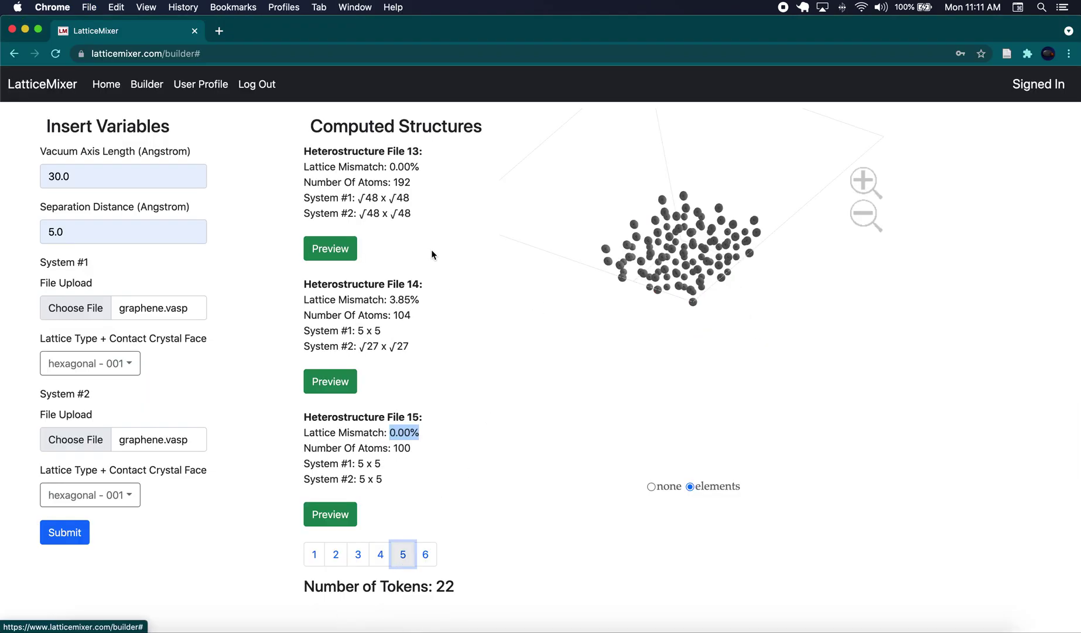
{"action": "left_click", "coordinate": [379, 300]}
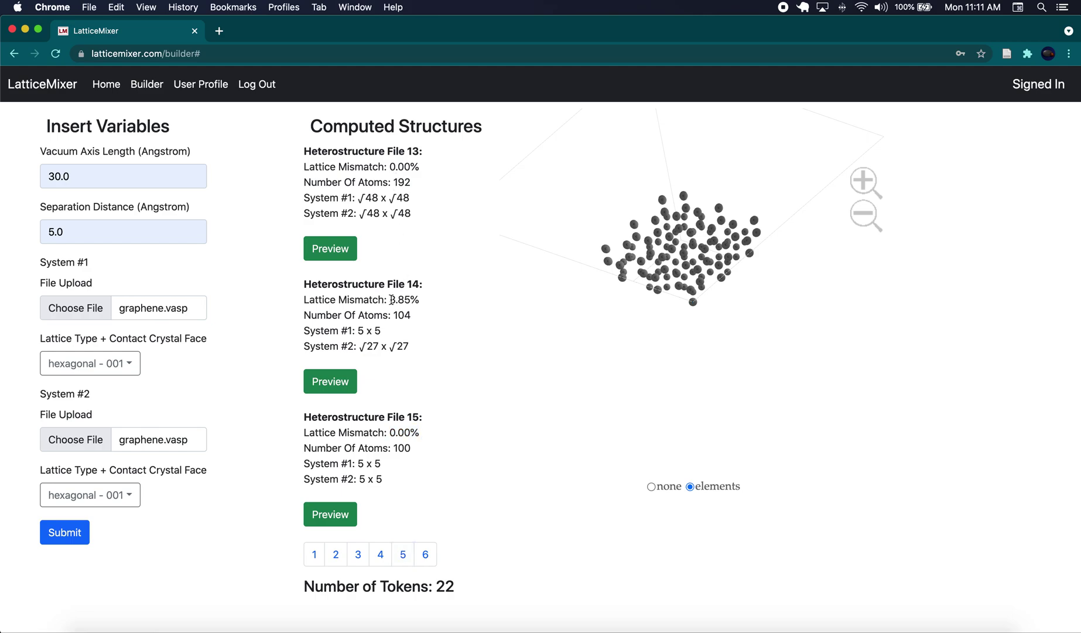
{"action": "left_click_drag", "start_coordinate": [390, 300], "coordinate": [404, 300]}
{"action": "left_click", "coordinate": [322, 382]}
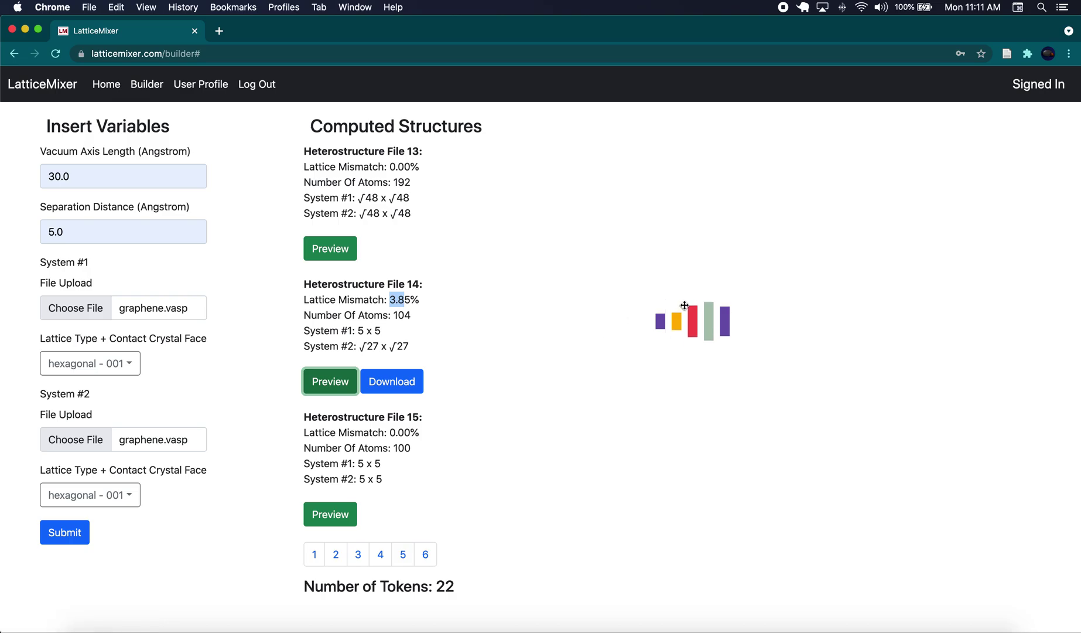
Rotate the preview of Heterostructure File 14, download the structure and open the downloaded file in VESTA.
{"action": "left_click_drag", "start_coordinate": [691, 246], "coordinate": [699, 257]}
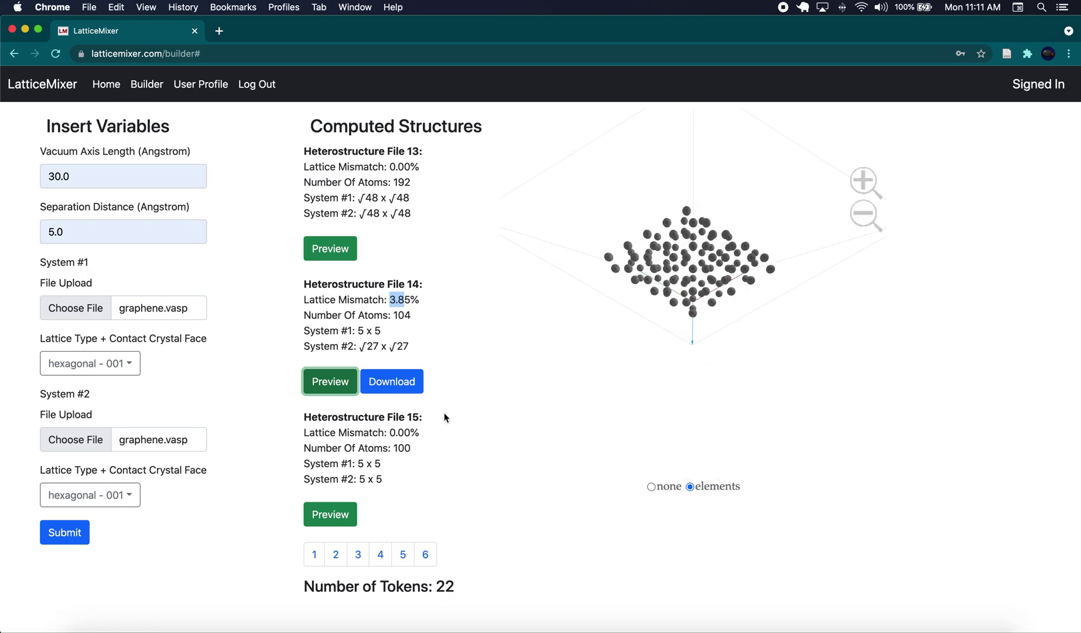
{"action": "left_click", "coordinate": [392, 381]}
{"action": "left_click", "coordinate": [481, 437]}
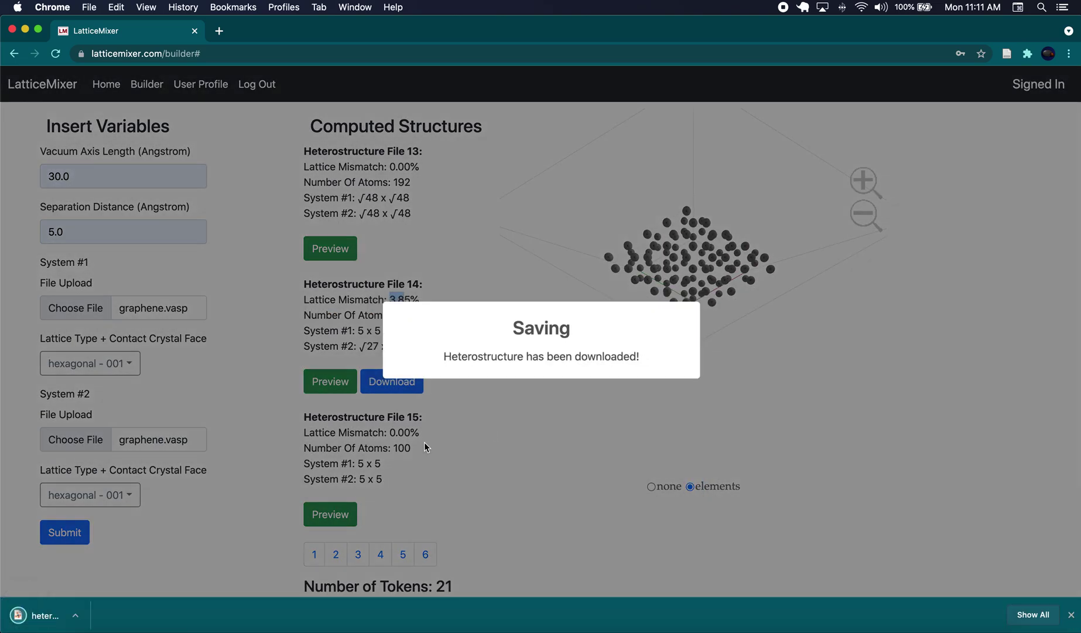
{"action": "left_click", "coordinate": [135, 615]}
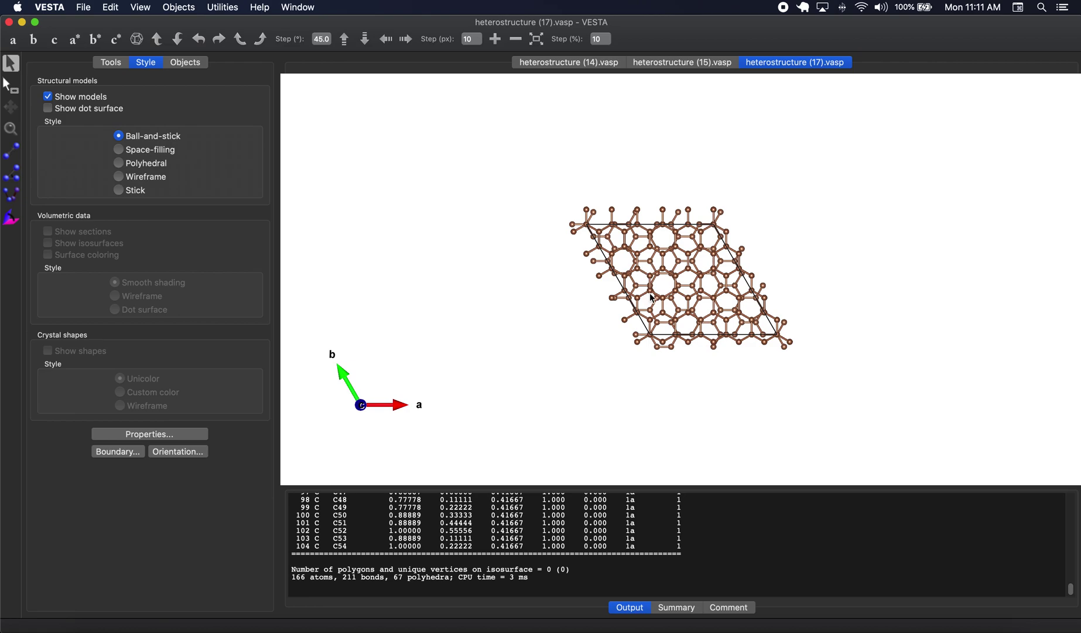
Extend the boundary of heterostructure (17).vasp to x(min) -2 and y(min) -2, and close the Boundary settings.
{"action": "left_click", "coordinate": [139, 451]}
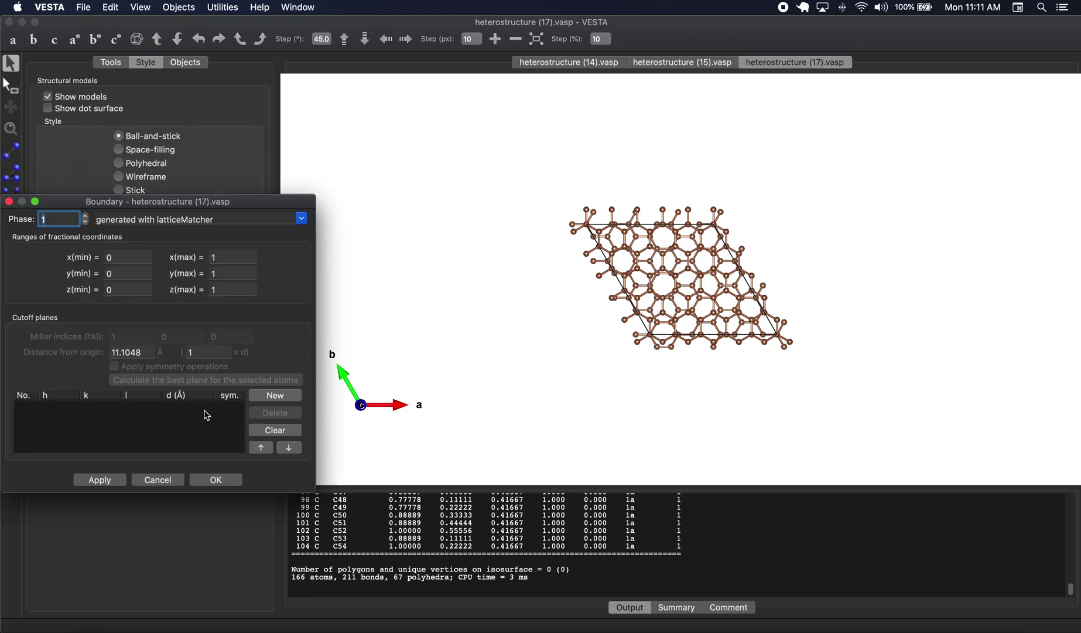
{"action": "left_click", "coordinate": [130, 256]}
{"action": "type", "text": "-2"}
{"action": "key", "text": "Tab"}
{"action": "type", "text": "-"}
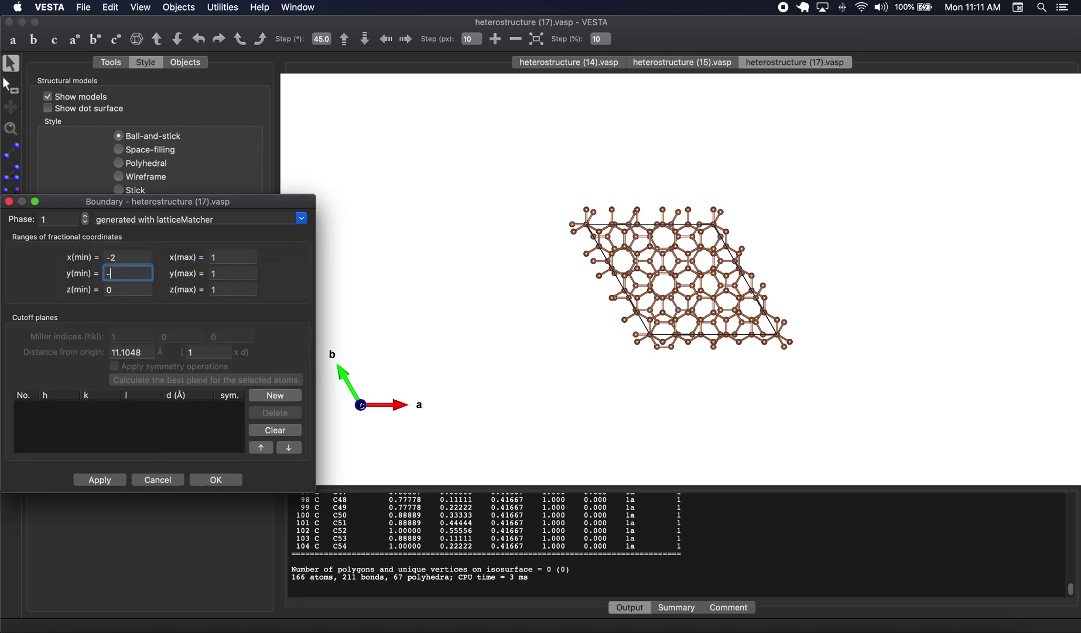
{"action": "left_click", "coordinate": [100, 479]}
{"action": "left_click", "coordinate": [216, 479]}
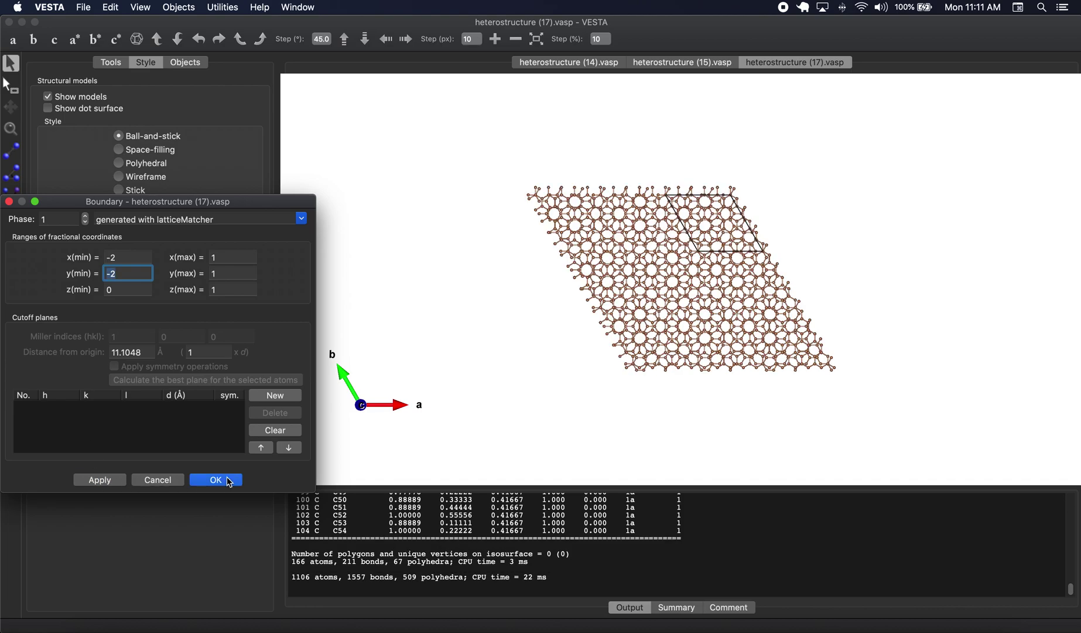
{"action": "scroll", "coordinate": [651, 279], "scroll_direction": "up", "scroll_amount": 2}
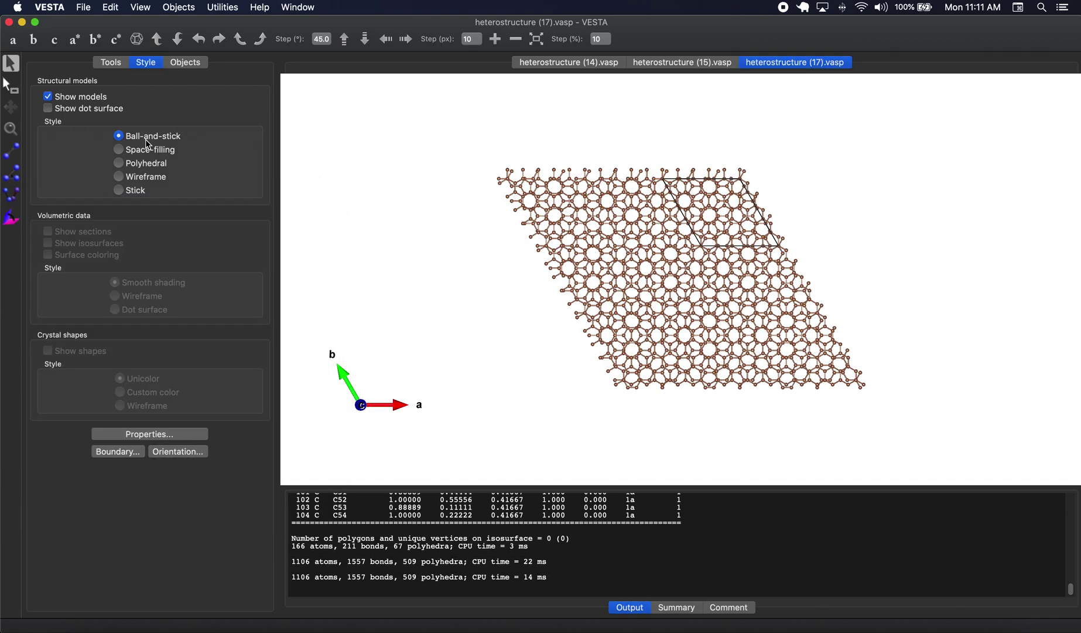
Inspect a carbon atom near the middle of the twisted graphene pattern, and return to the rotate tool.
{"action": "left_click", "coordinate": [11, 86]}
{"action": "left_click", "coordinate": [664, 276]}
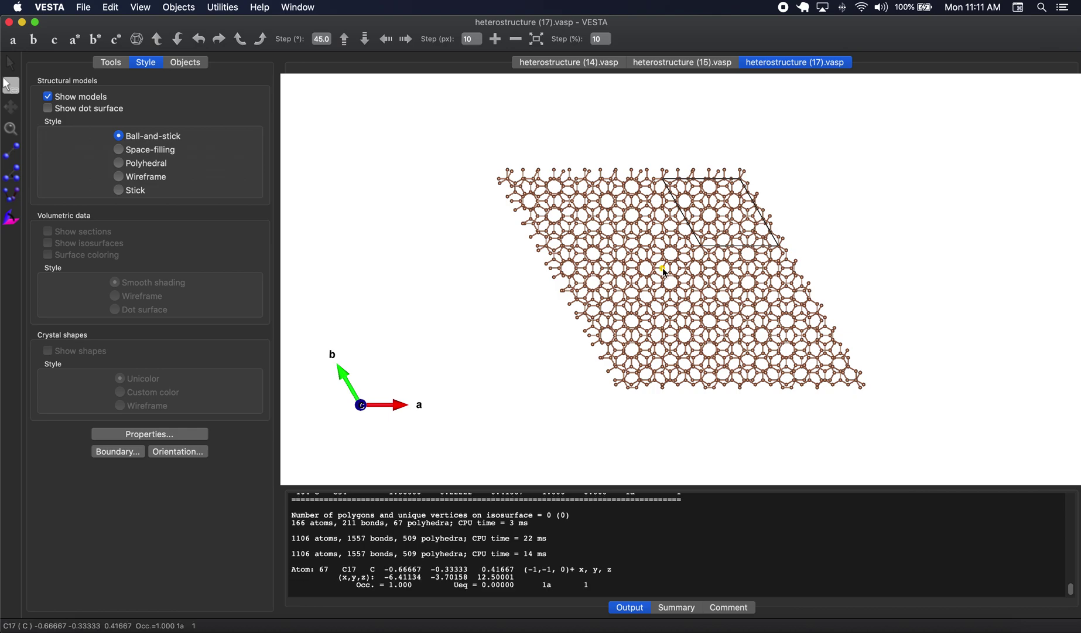
{"action": "left_click", "coordinate": [664, 277]}
{"action": "left_click", "coordinate": [664, 273]}
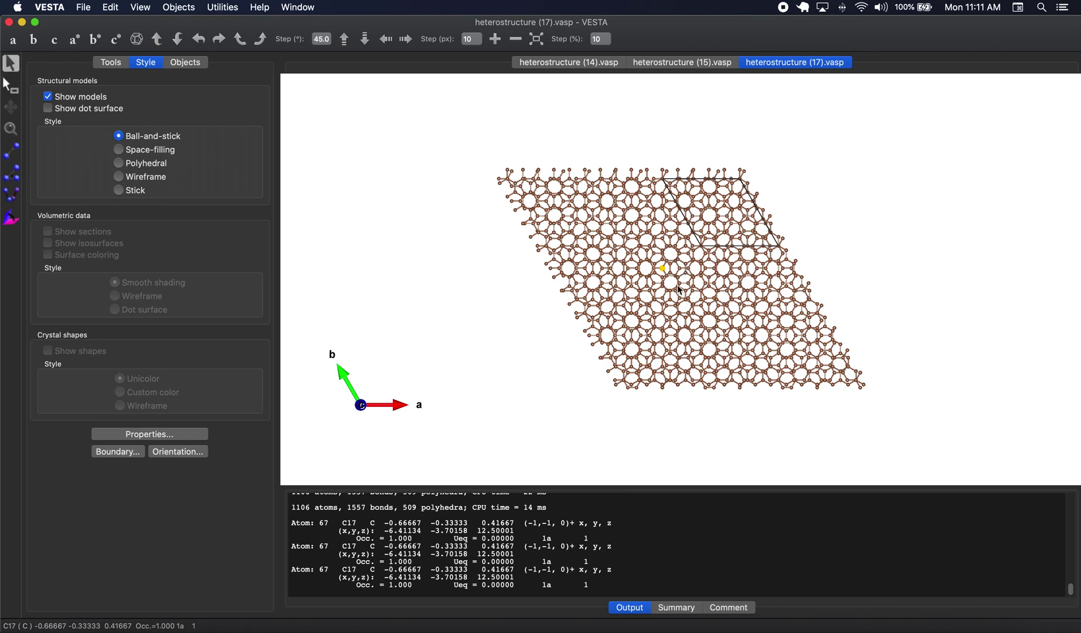
{"action": "left_click", "coordinate": [18, 64]}
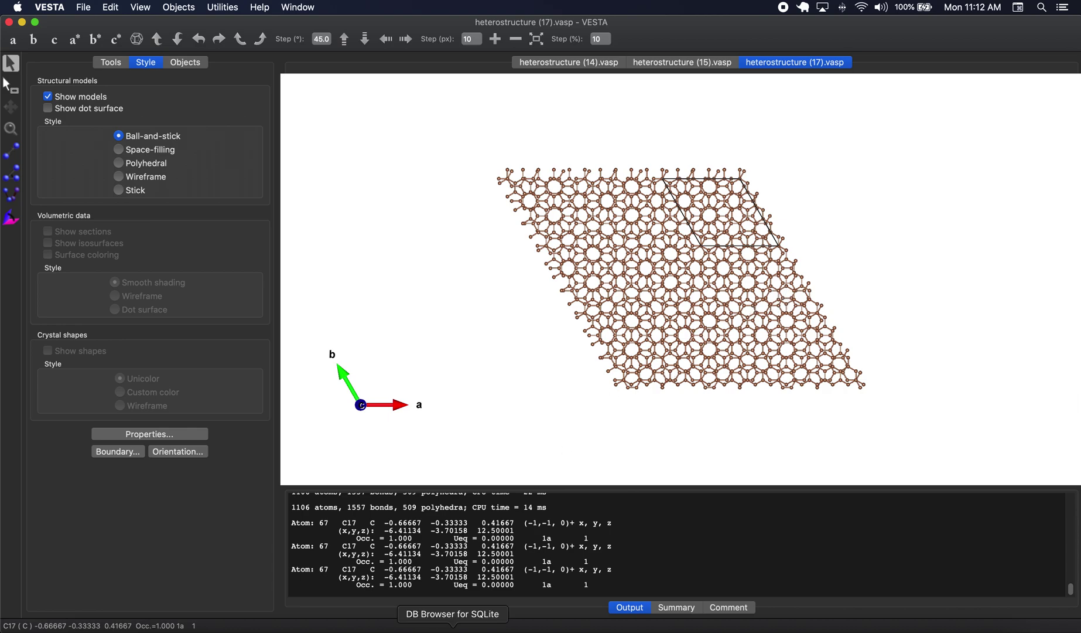
Look back at LatticeMixer's computed structures, return to VESTA and show heterostructure (14).vasp.
{"action": "left_click", "coordinate": [413, 622]}
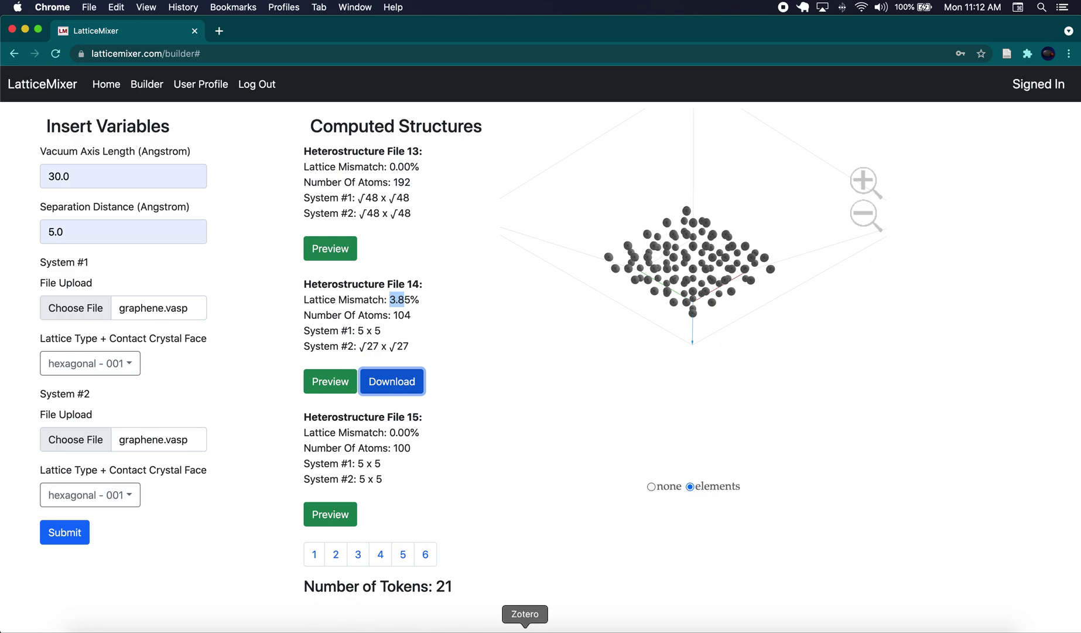
{"action": "left_click", "coordinate": [633, 628]}
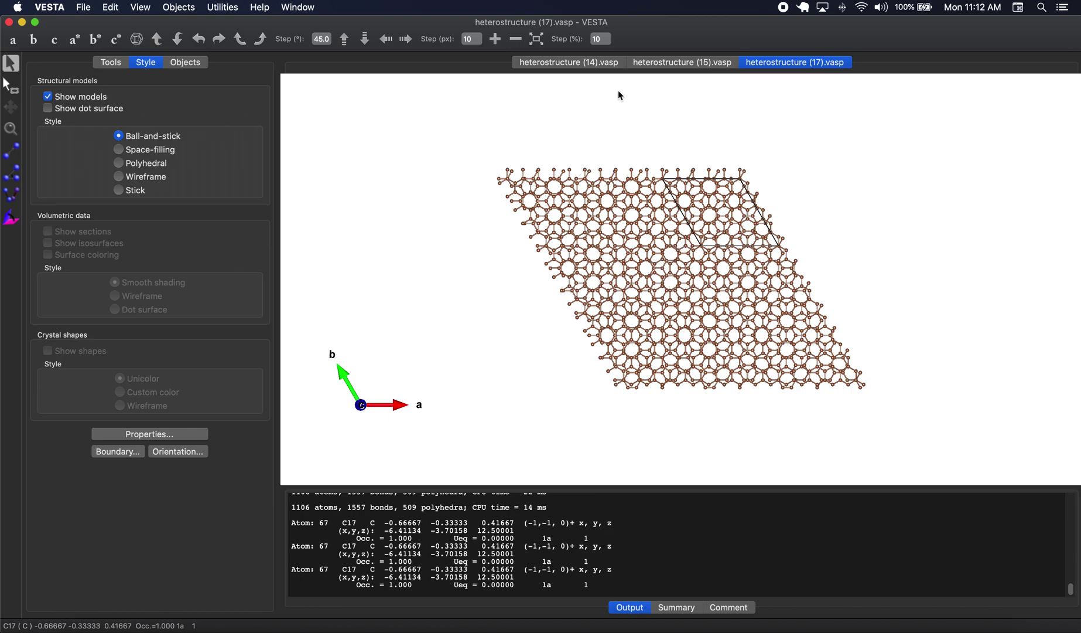
{"action": "left_click", "coordinate": [589, 68]}
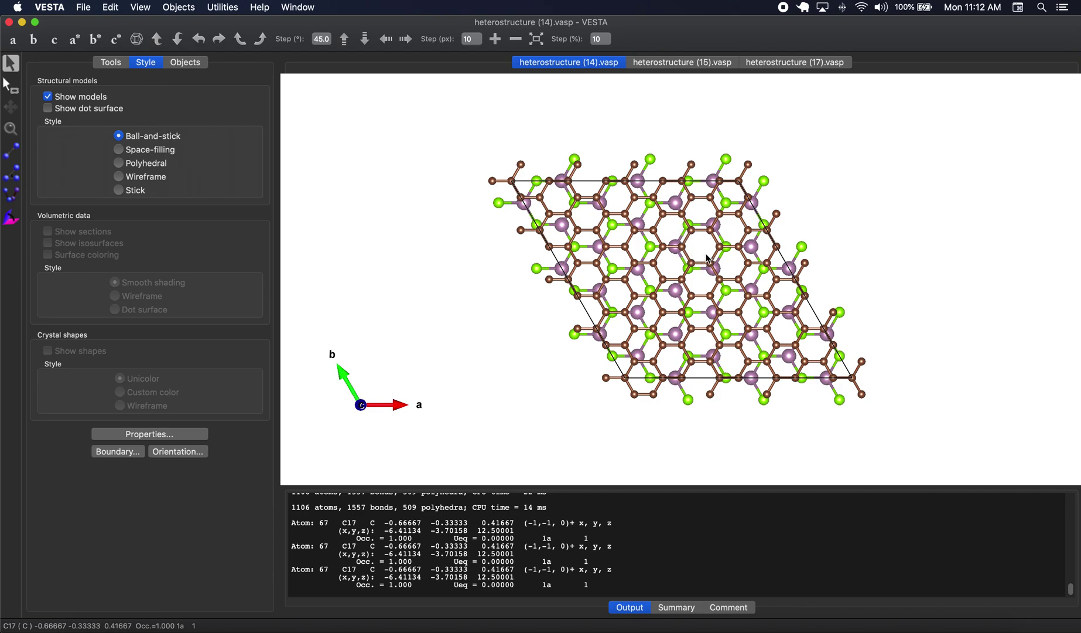
Extend the boundary of heterostructure (14).vasp to x(min) -2 and y(min) -2.
{"action": "left_click", "coordinate": [117, 451]}
{"action": "key", "text": "Tab"}
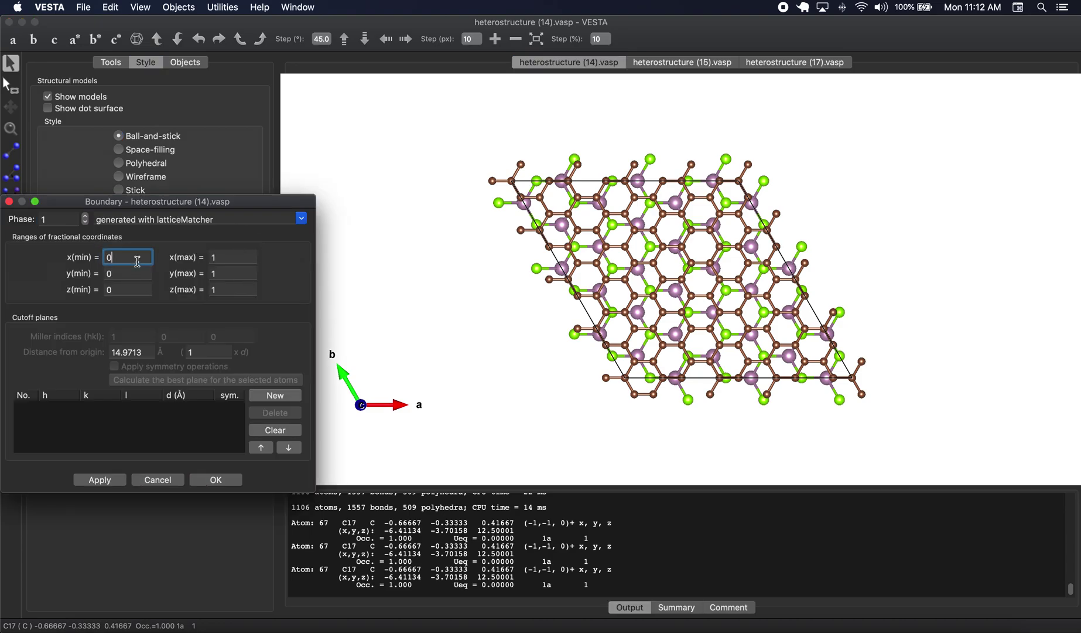
{"action": "type", "text": "-2"}
{"action": "key", "text": "Tab"}
{"action": "key", "text": "Tab"}
{"action": "type", "text": "-2"}
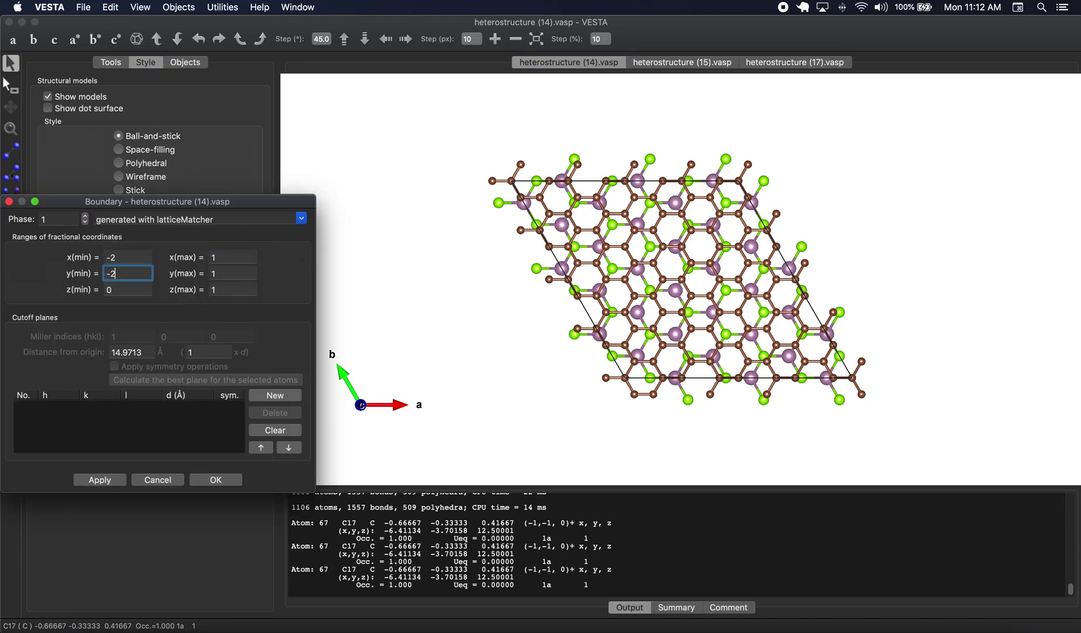
{"action": "left_click", "coordinate": [108, 481]}
Display the enlarged graphene/MoSe2 structure in space-filling style and close the Boundary settings.
{"action": "scroll", "coordinate": [700, 287], "scroll_direction": "up", "scroll_amount": 2}
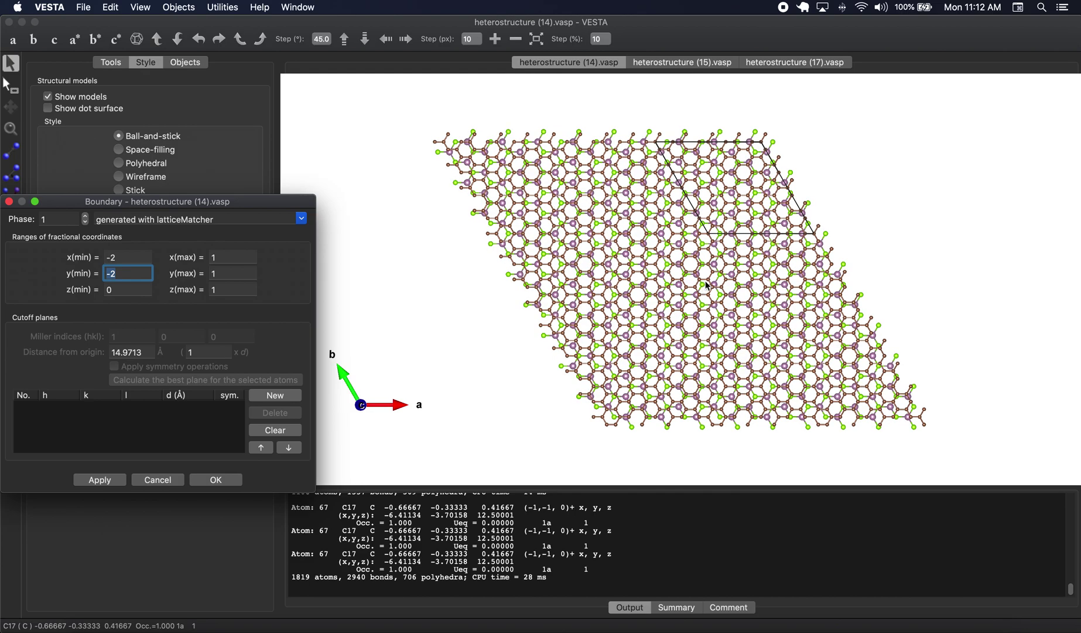
{"action": "left_click", "coordinate": [141, 154]}
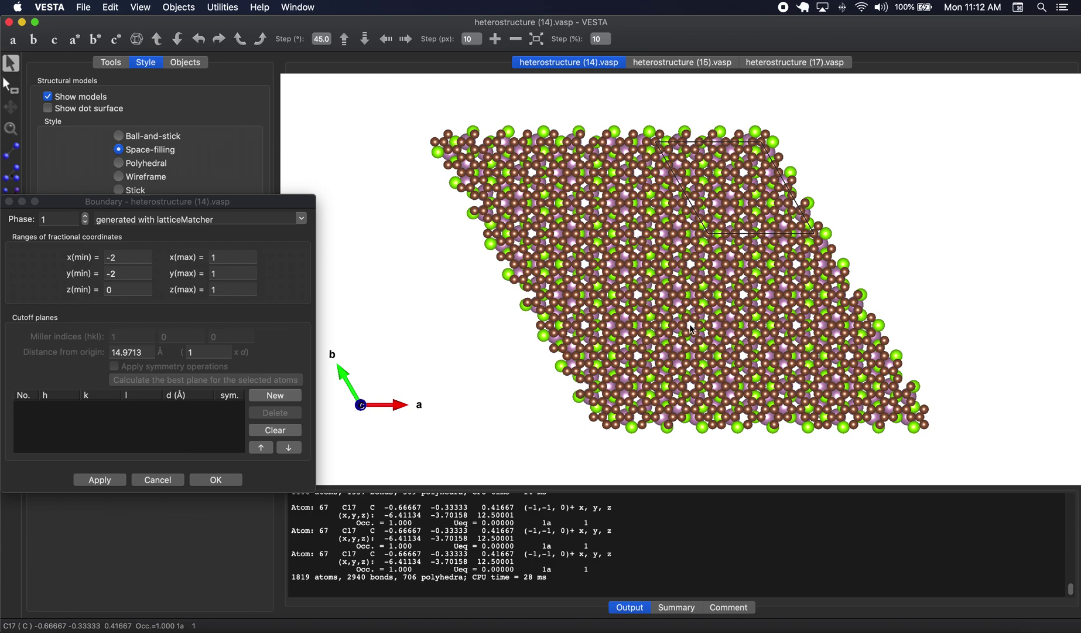
{"action": "left_click", "coordinate": [157, 479]}
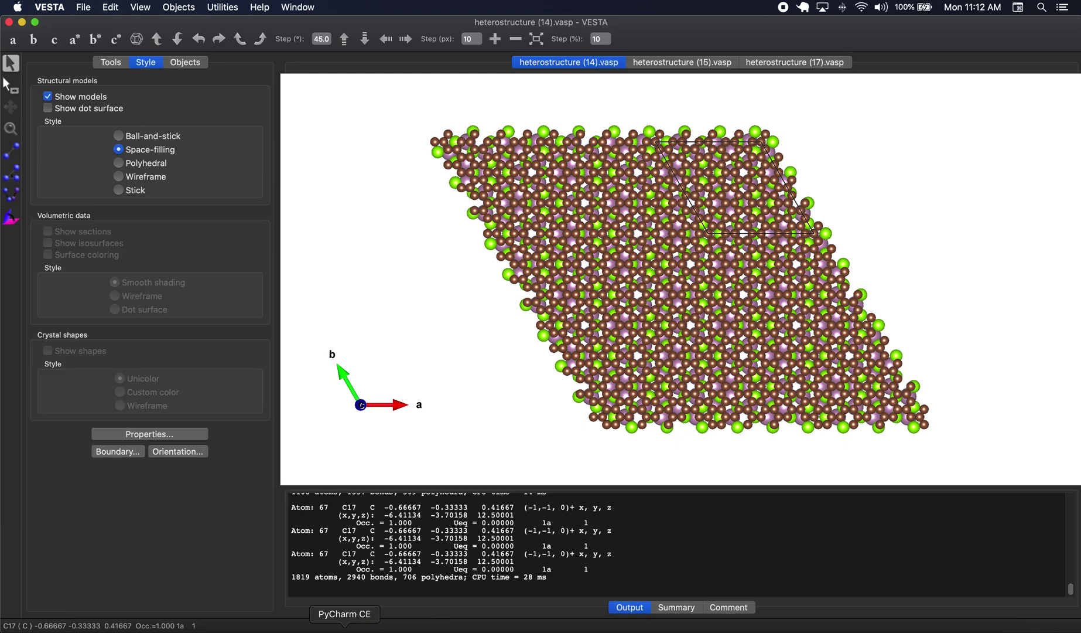
Switch to LatticeMixer, load mose2.vasp for both System #1 and System #2, and compute the heterostructures.
{"action": "left_click", "coordinate": [381, 627]}
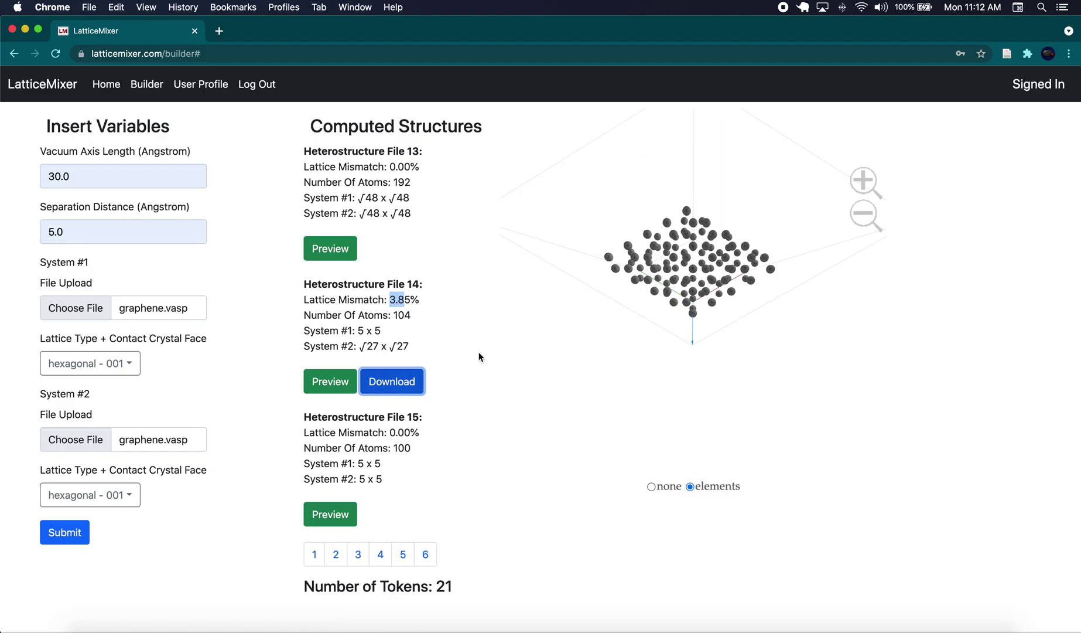
{"action": "left_click", "coordinate": [104, 315]}
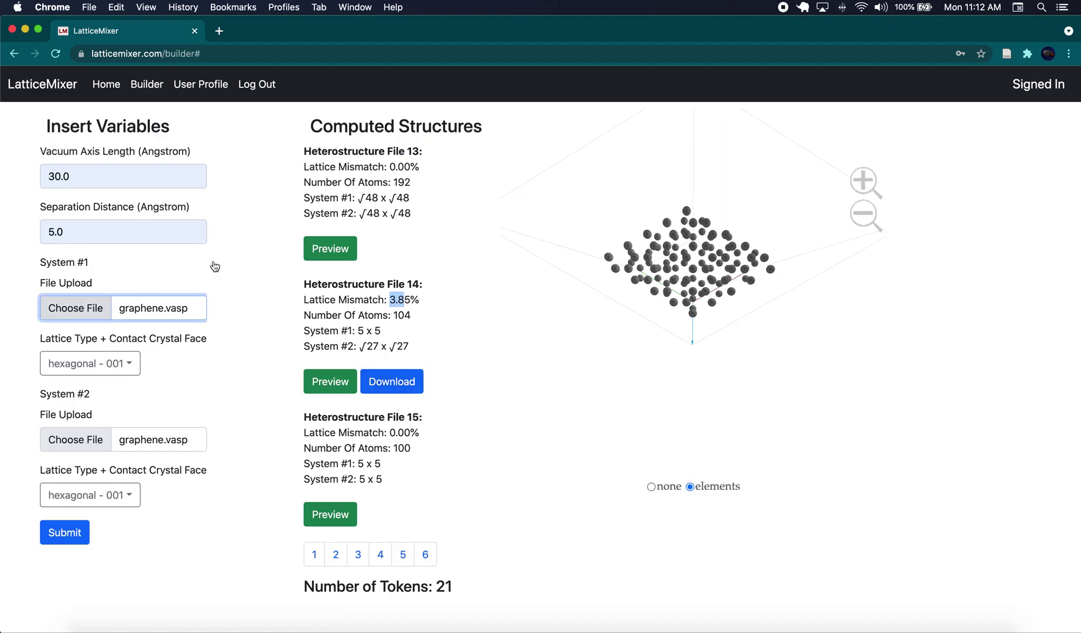
{"action": "left_click", "coordinate": [211, 290]}
{"action": "left_click", "coordinate": [974, 338]}
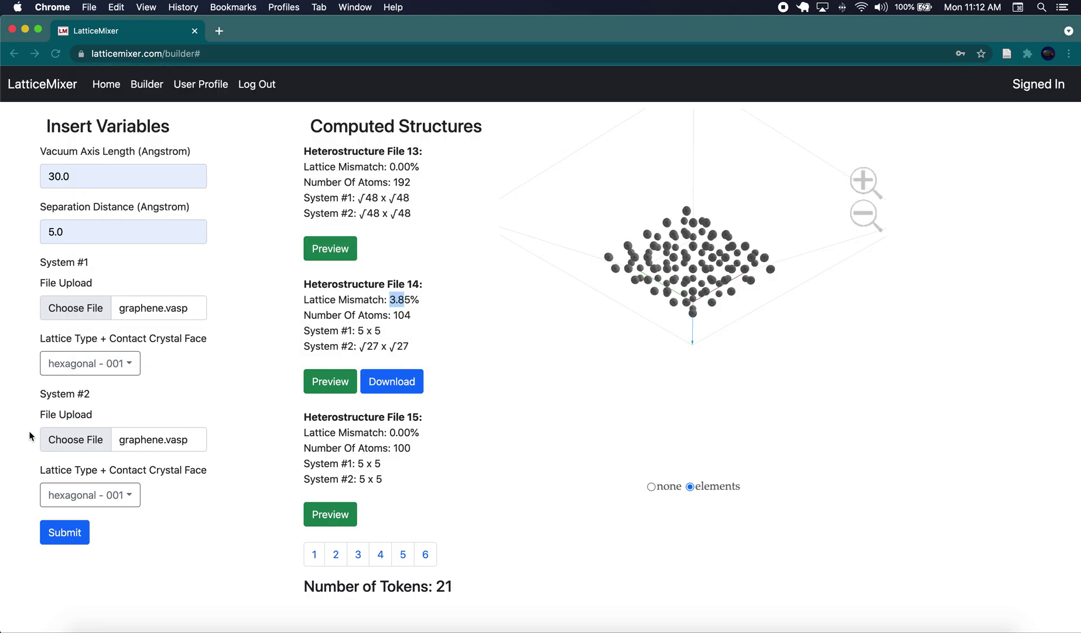
{"action": "left_click", "coordinate": [79, 439]}
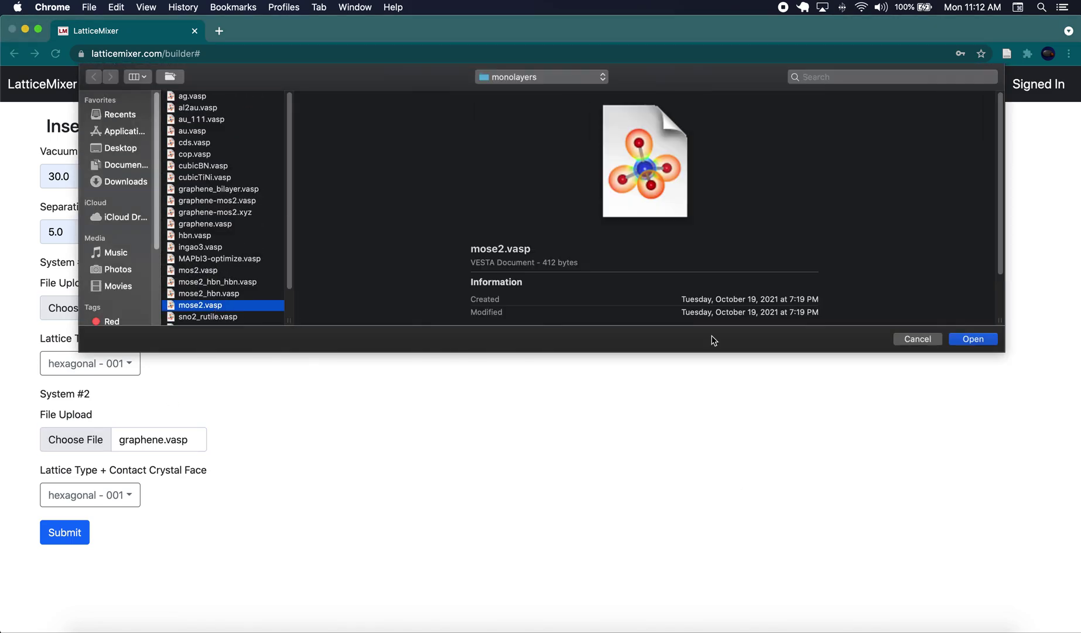
{"action": "left_click", "coordinate": [989, 344]}
{"action": "left_click", "coordinate": [66, 532]}
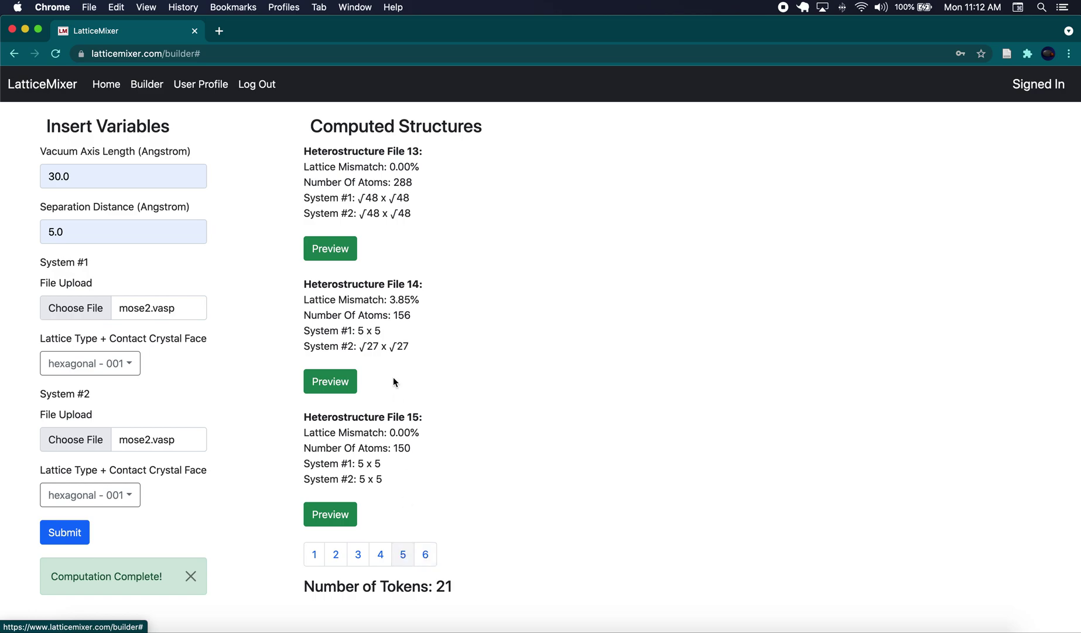
Check the lattice mismatches of Heterostructure Files 15 and 14, and preview Heterostructure File 16 on the sixth results page.
{"action": "double_click", "coordinate": [407, 432]}
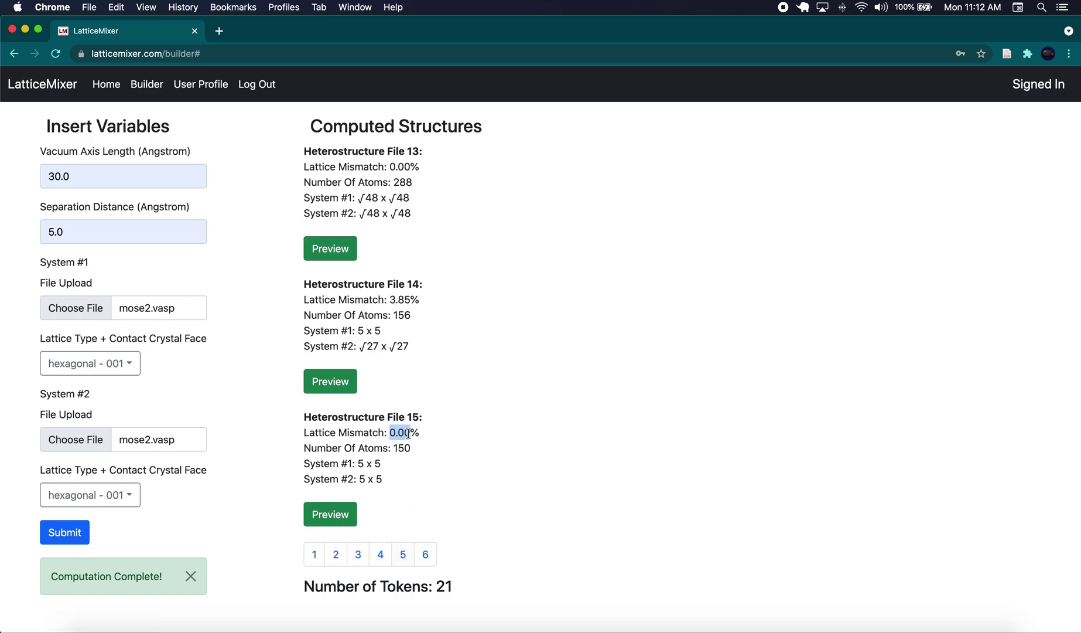
{"action": "double_click", "coordinate": [399, 298]}
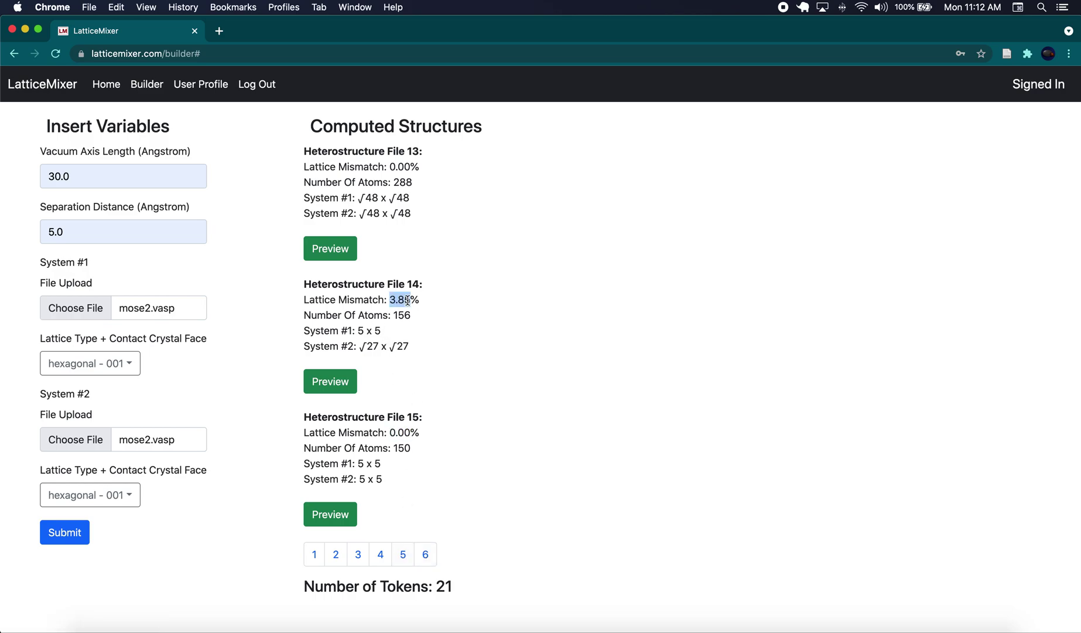
{"action": "left_click", "coordinate": [429, 560]}
{"action": "left_click", "coordinate": [338, 248]}
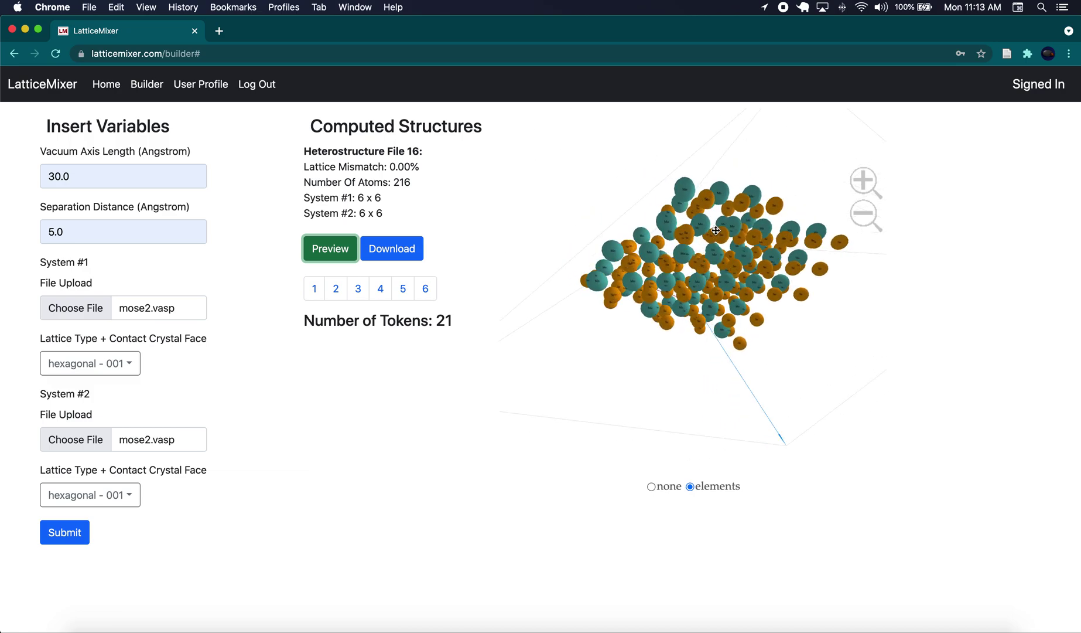
{"action": "scroll", "coordinate": [704, 238], "scroll_direction": "down", "scroll_amount": 5}
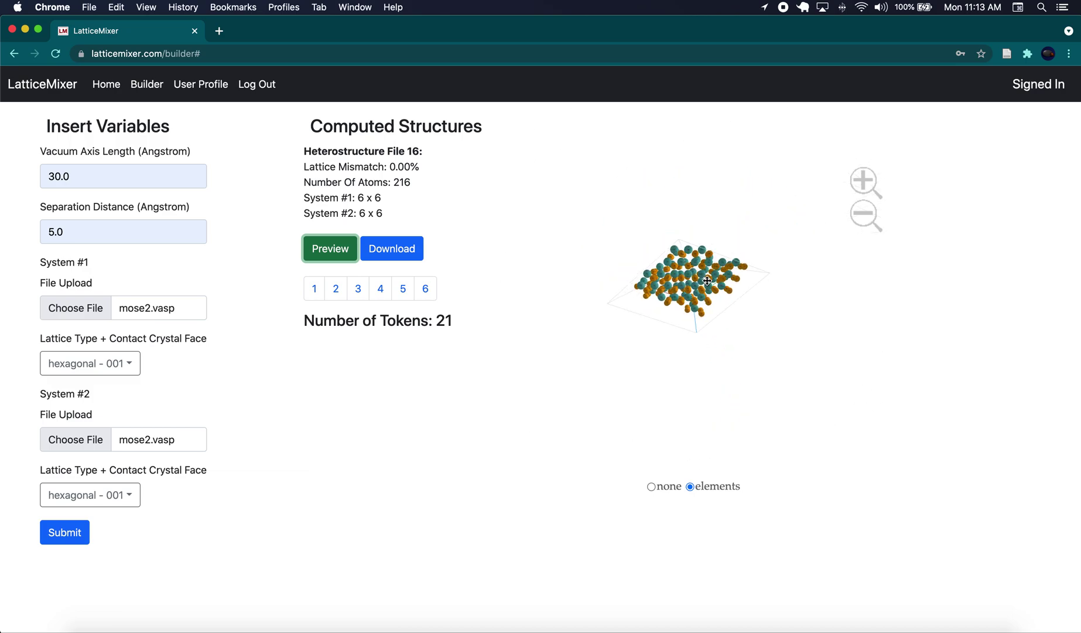
Check the supercell sizes of Heterostructure File 9 on the third results page, and preview it.
{"action": "left_click", "coordinate": [336, 295]}
{"action": "left_click", "coordinate": [359, 289]}
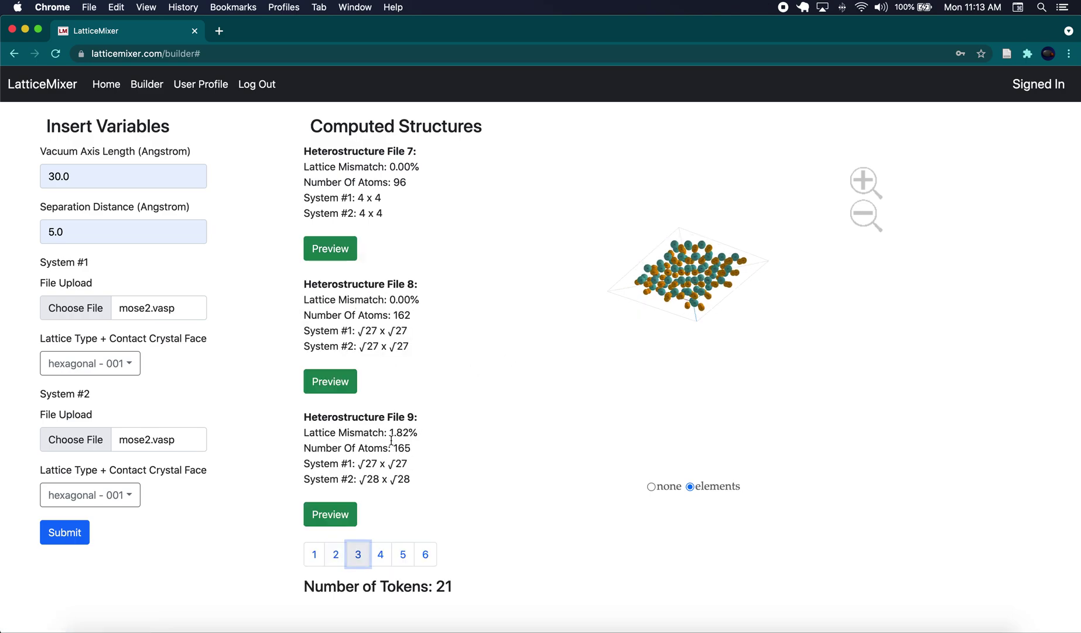
{"action": "mouse_move", "coordinate": [362, 462]}
{"action": "left_mouse_down"}
{"action": "mouse_move", "coordinate": [398, 464]}
{"action": "mouse_move", "coordinate": [367, 478]}
{"action": "left_mouse_up"}
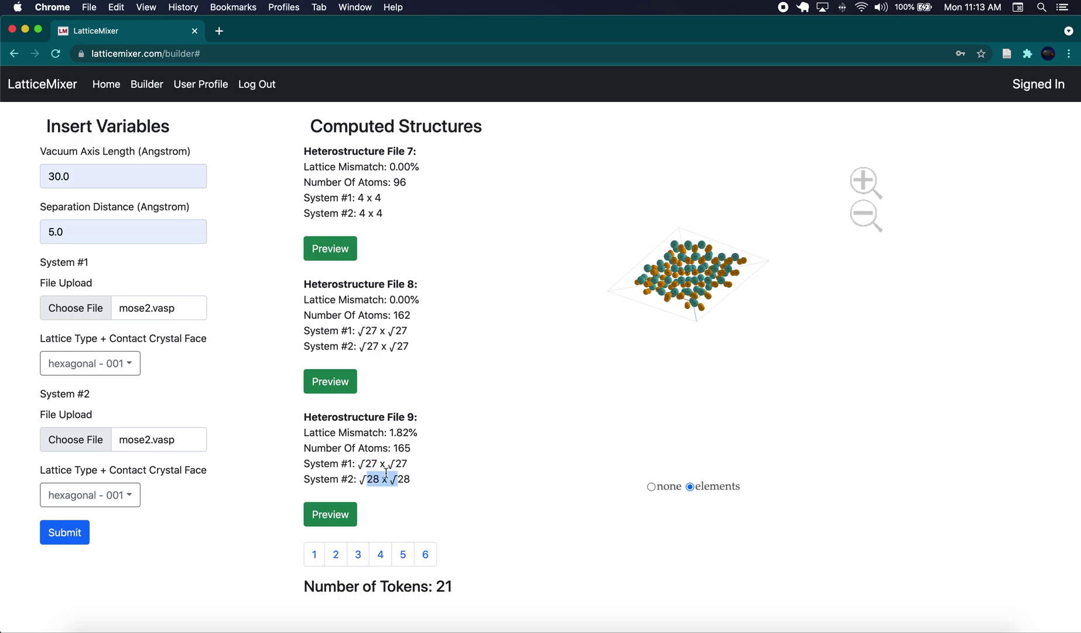
{"action": "left_click", "coordinate": [346, 514]}
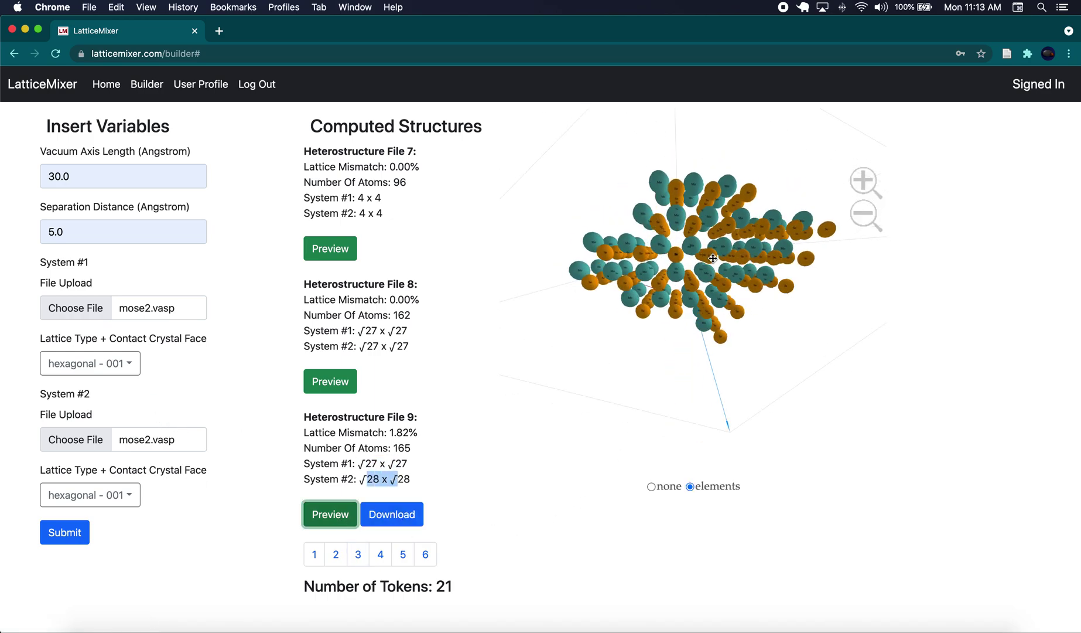
Download Heterostructure File 9, open it in VESTA and rotate the structure slightly.
{"action": "left_click", "coordinate": [390, 515]}
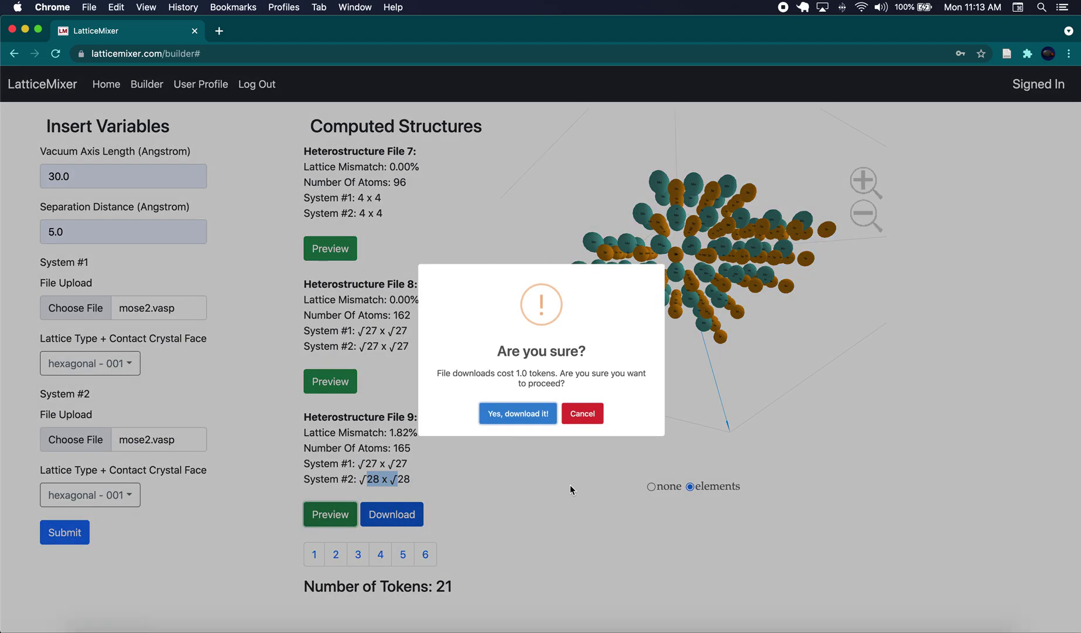
{"action": "left_click", "coordinate": [528, 434]}
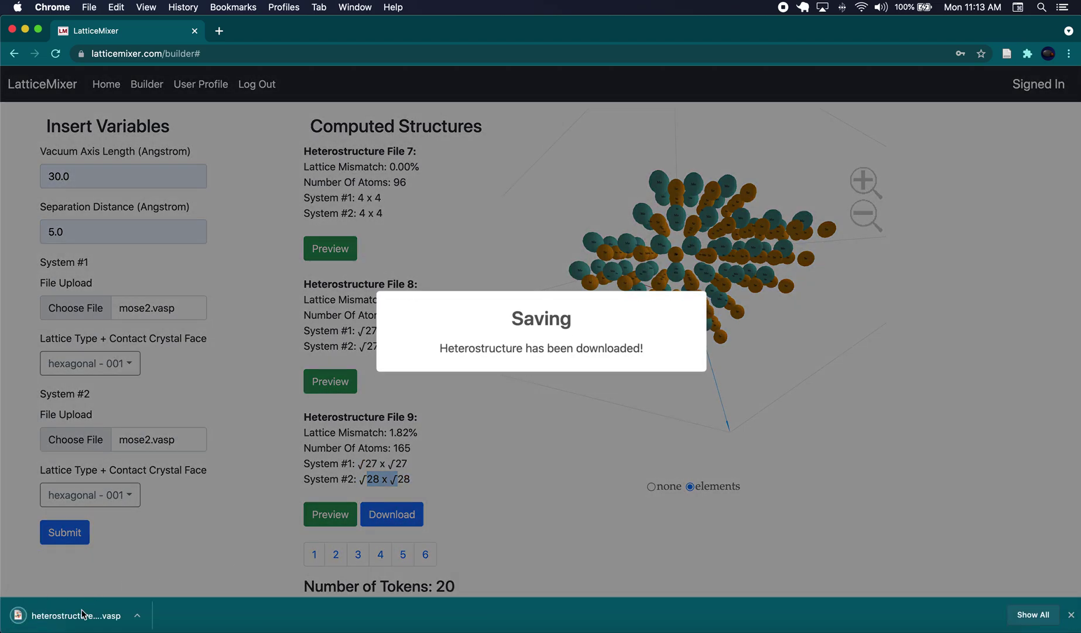
{"action": "left_click", "coordinate": [85, 616]}
{"action": "mouse_move", "coordinate": [663, 330]}
{"action": "left_mouse_down"}
{"action": "mouse_move", "coordinate": [853, 335]}
{"action": "mouse_move", "coordinate": [661, 332]}
{"action": "left_mouse_up"}
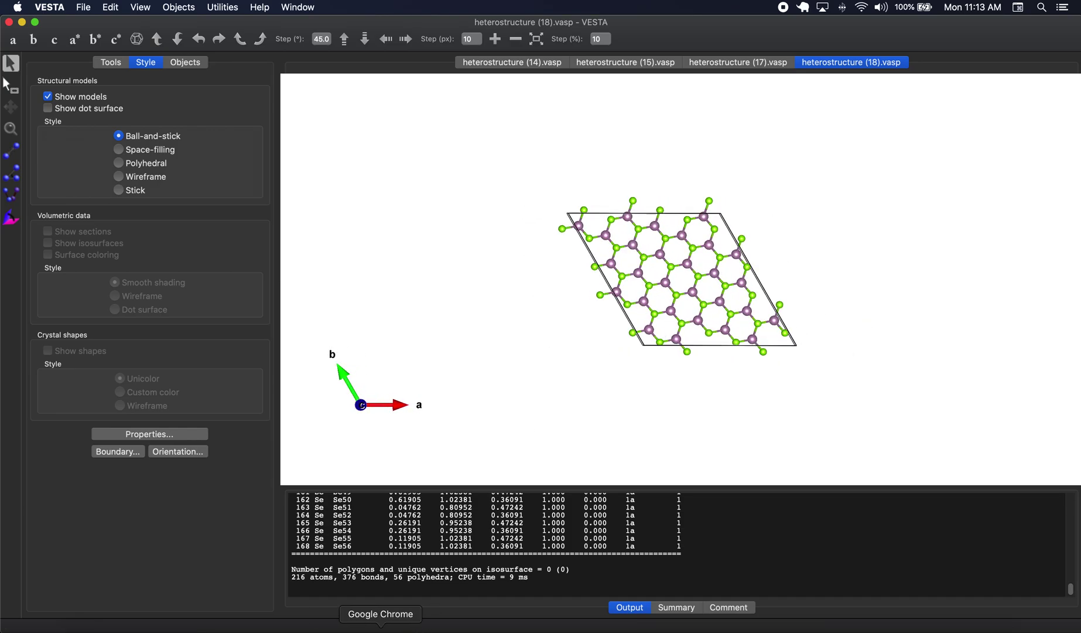
Switch to LatticeMixer, preview Heterostructure File 8 and resubmit the MoSe2/MoSe2 computation.
{"action": "left_click", "coordinate": [432, 625]}
{"action": "left_click", "coordinate": [330, 383]}
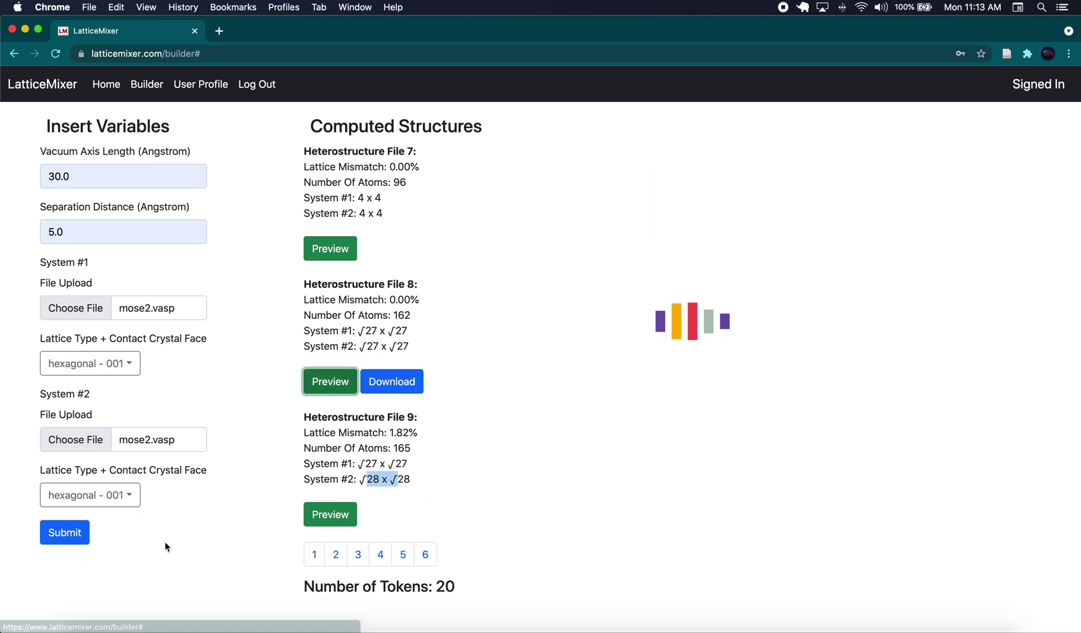
{"action": "left_click", "coordinate": [67, 533]}
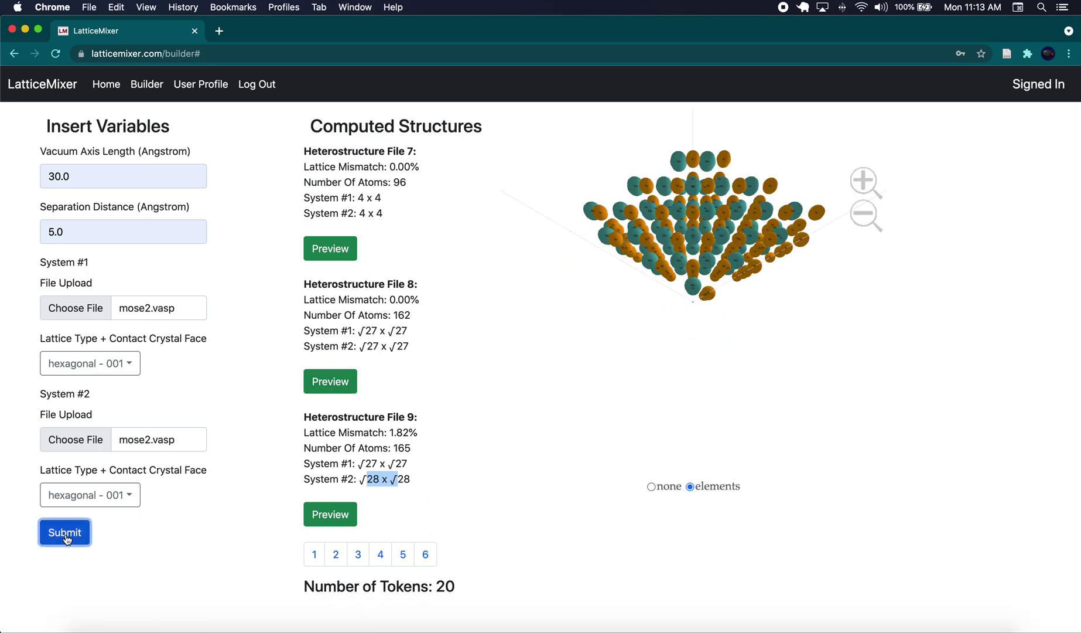
Preview the MoSe2/MoSe2 Heterostructure File 9, download it and open the downloaded file in VESTA.
{"action": "left_click", "coordinate": [330, 519]}
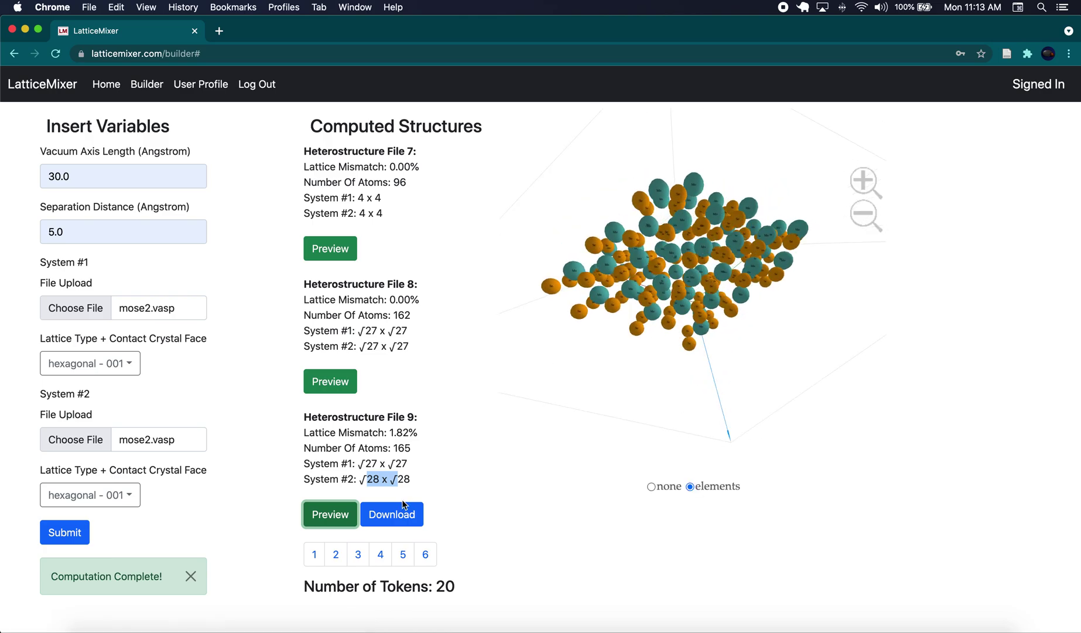
{"action": "left_click", "coordinate": [391, 515]}
{"action": "left_click", "coordinate": [509, 427]}
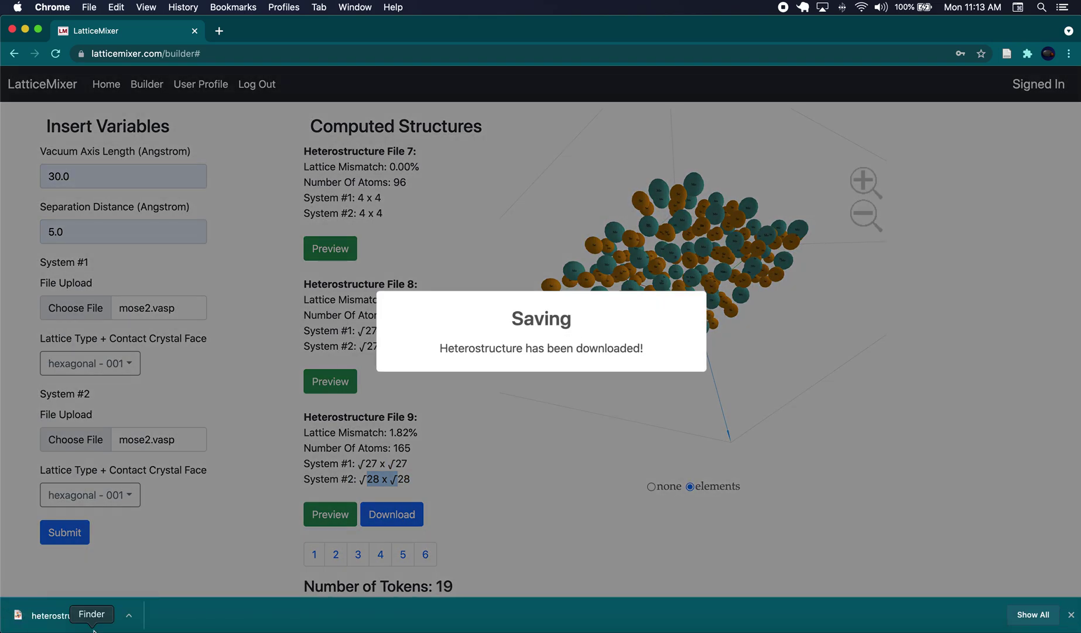
{"action": "left_click", "coordinate": [93, 628]}
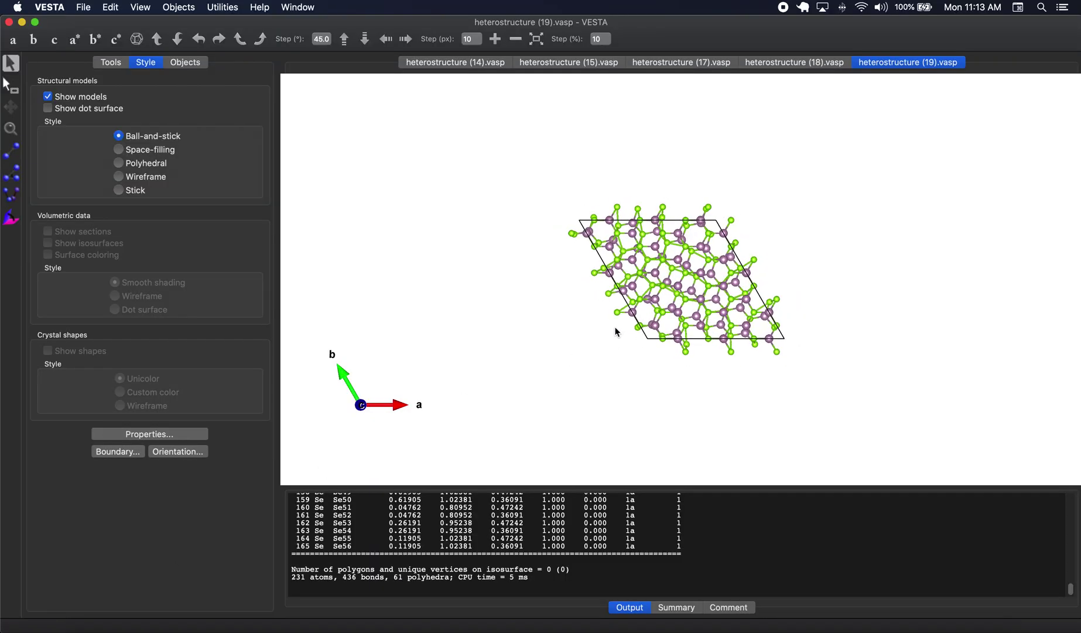
Inspect the downloaded MoSe2/MoSe2 structure in VESTA, viewing it along the a axis and along the c axis.
{"action": "left_click_drag", "start_coordinate": [616, 332], "coordinate": [577, 316]}
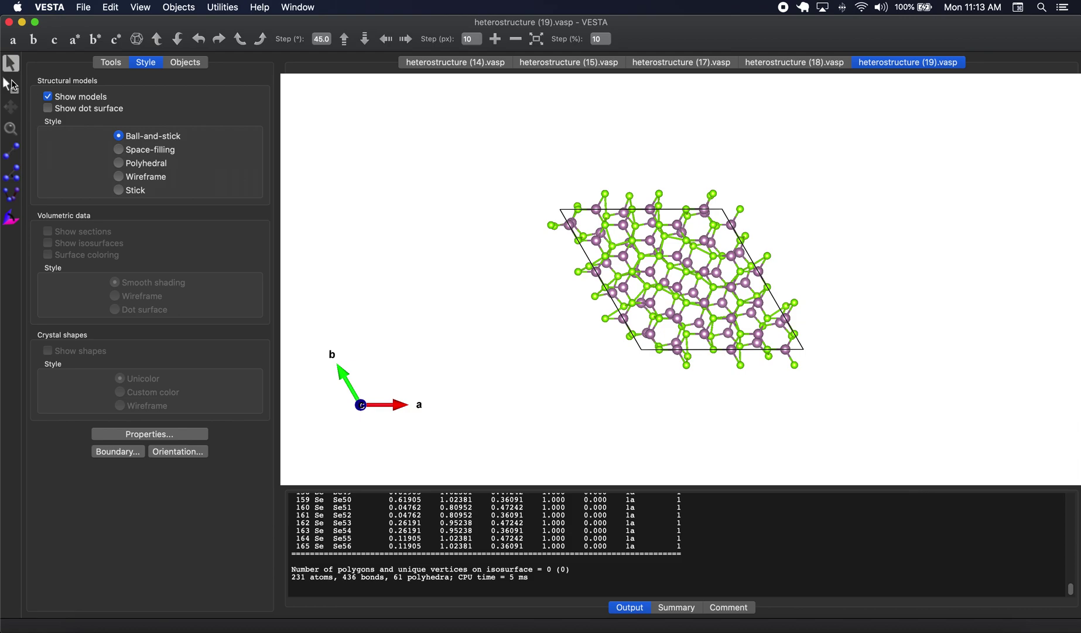
{"action": "left_click", "coordinate": [16, 42]}
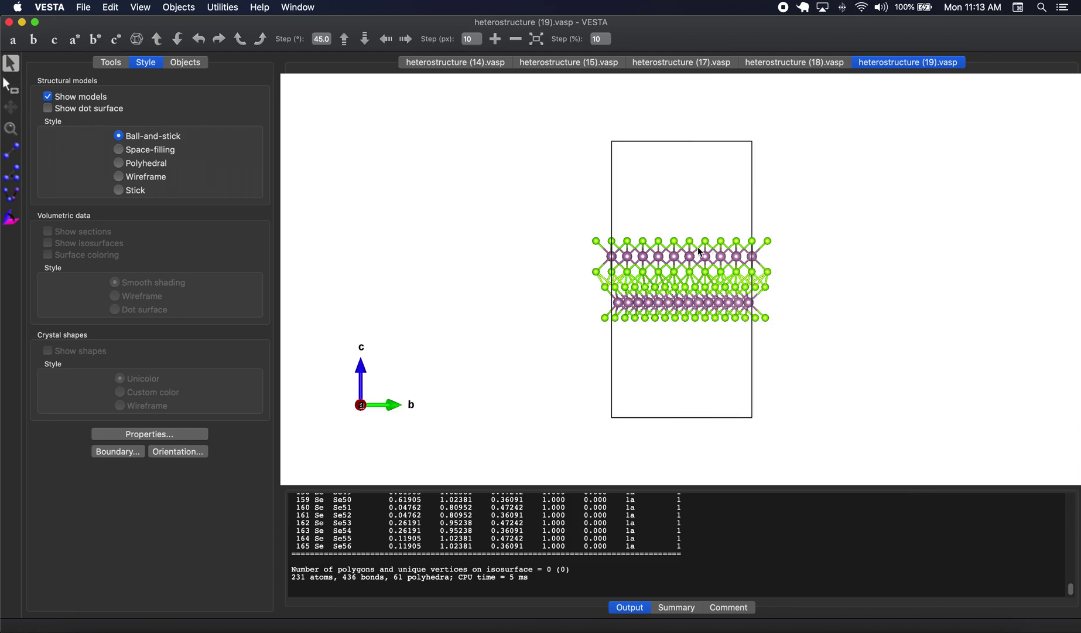
{"action": "left_click", "coordinate": [53, 40]}
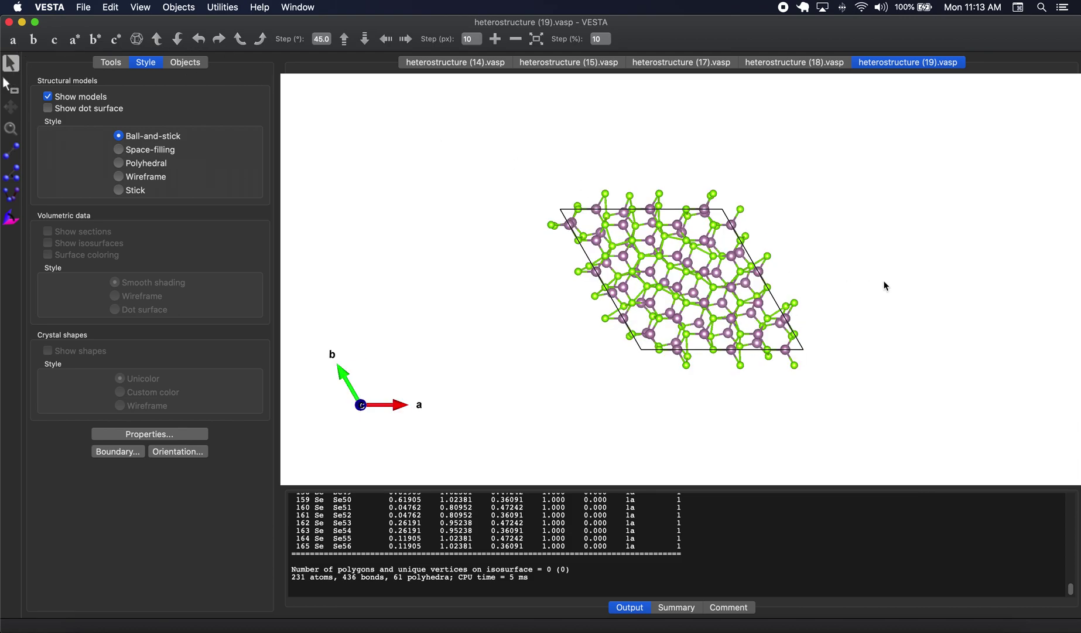
Switch to LatticeMixer and set the separation distance to 8 angstroms.
{"action": "left_click", "coordinate": [398, 622]}
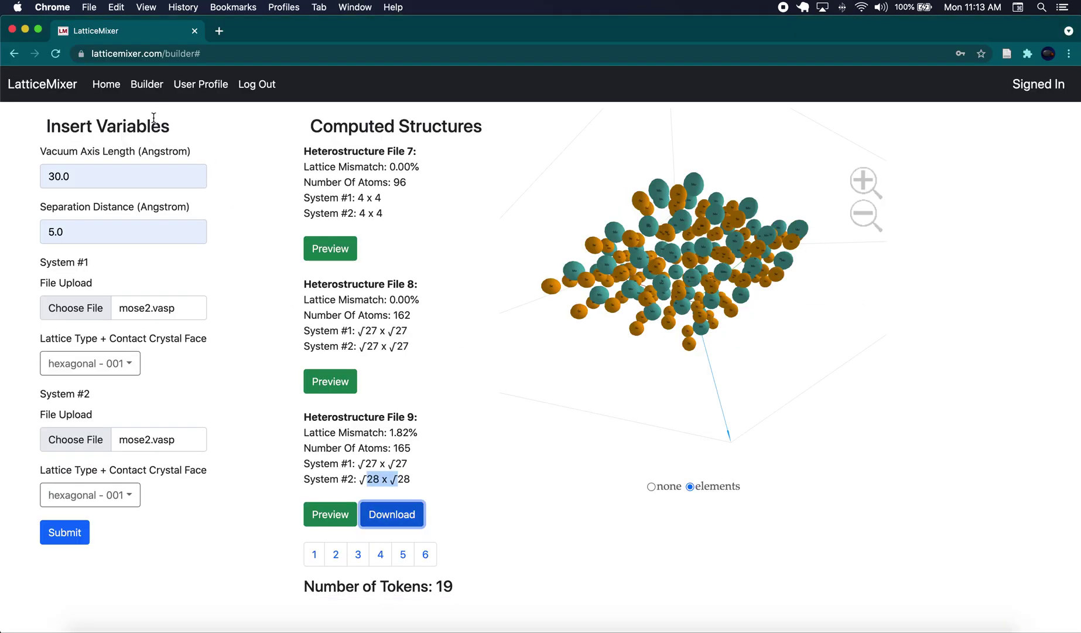
{"action": "left_click", "coordinate": [83, 235]}
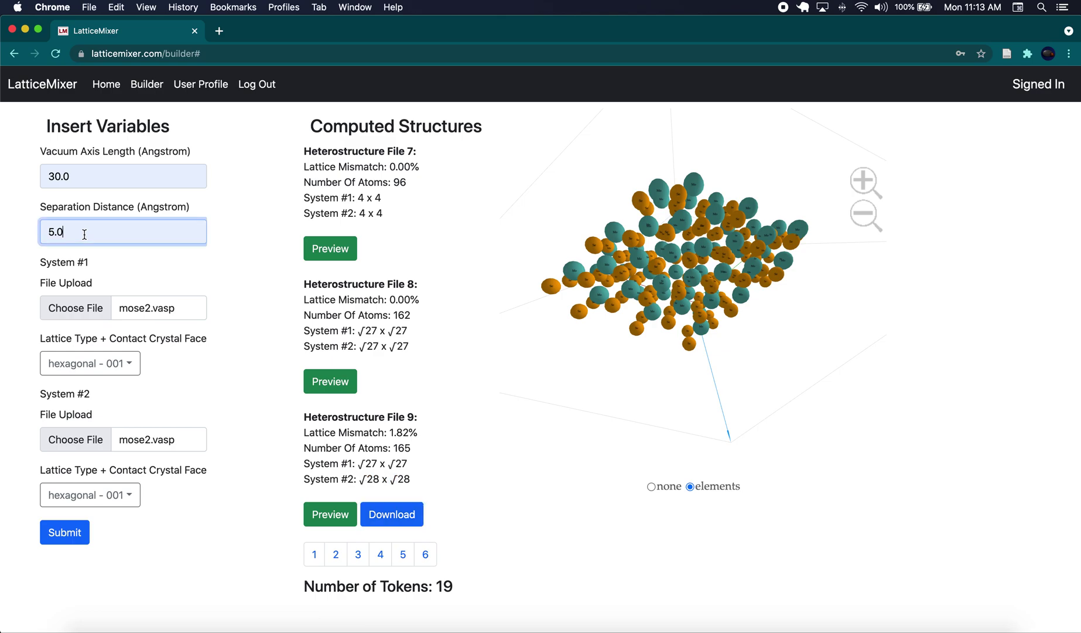
{"action": "key", "text": "BackSpace"}
{"action": "key", "text": "BackSpace"}
{"action": "key", "text": "BackSpace"}
{"action": "type", "text": "8"}
Load ag.vasp as System #1 and set its lattice type and contact face to cubic - 001.
{"action": "left_click", "coordinate": [76, 310]}
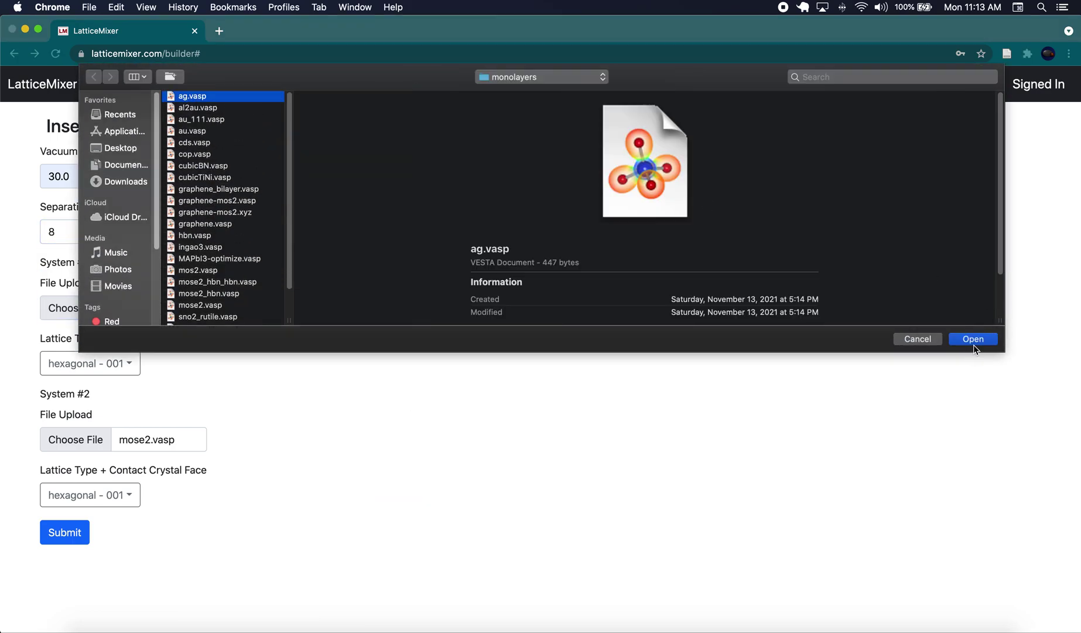
{"action": "left_click", "coordinate": [973, 338]}
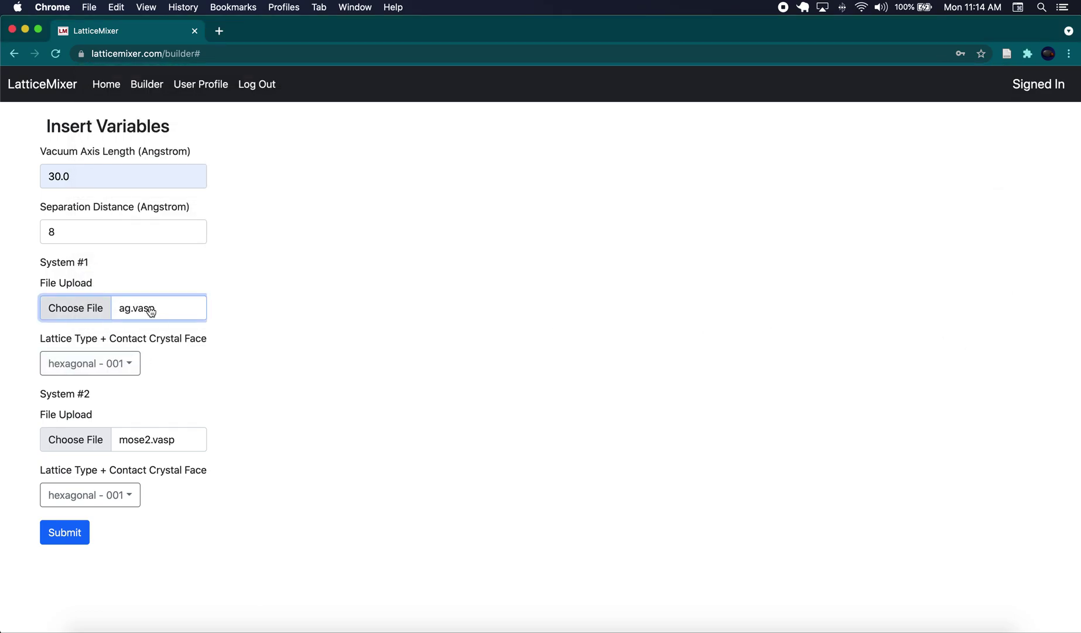
{"action": "left_click", "coordinate": [118, 364]}
{"action": "left_click", "coordinate": [94, 413]}
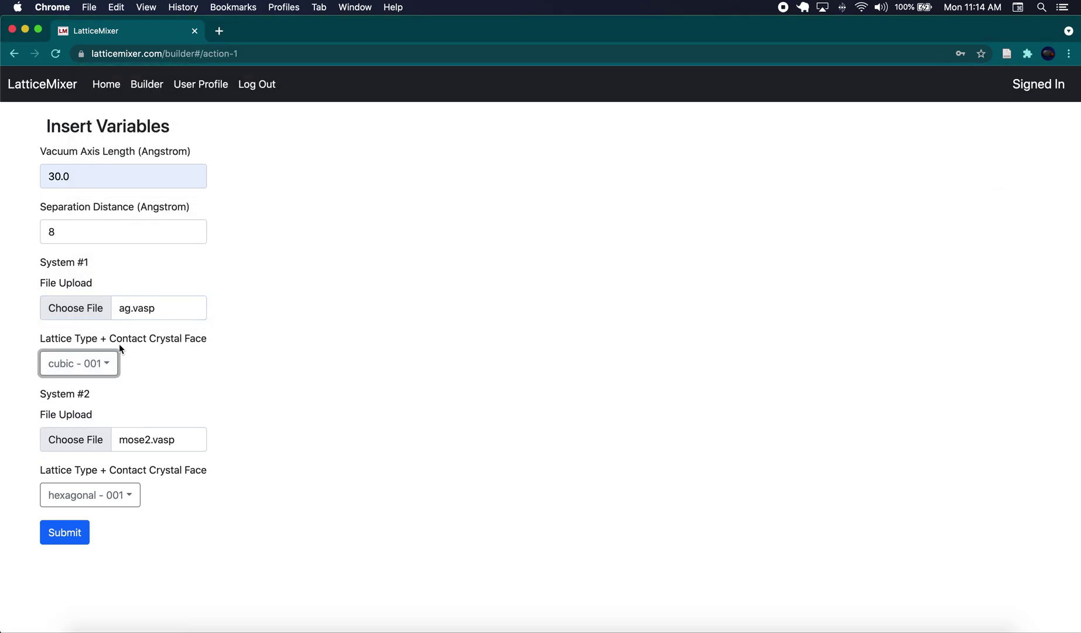
Load au.vasp as System #2 with lattice type and contact face cubic - 001, and submit the computation.
{"action": "left_click", "coordinate": [88, 446]}
{"action": "left_click", "coordinate": [193, 130]}
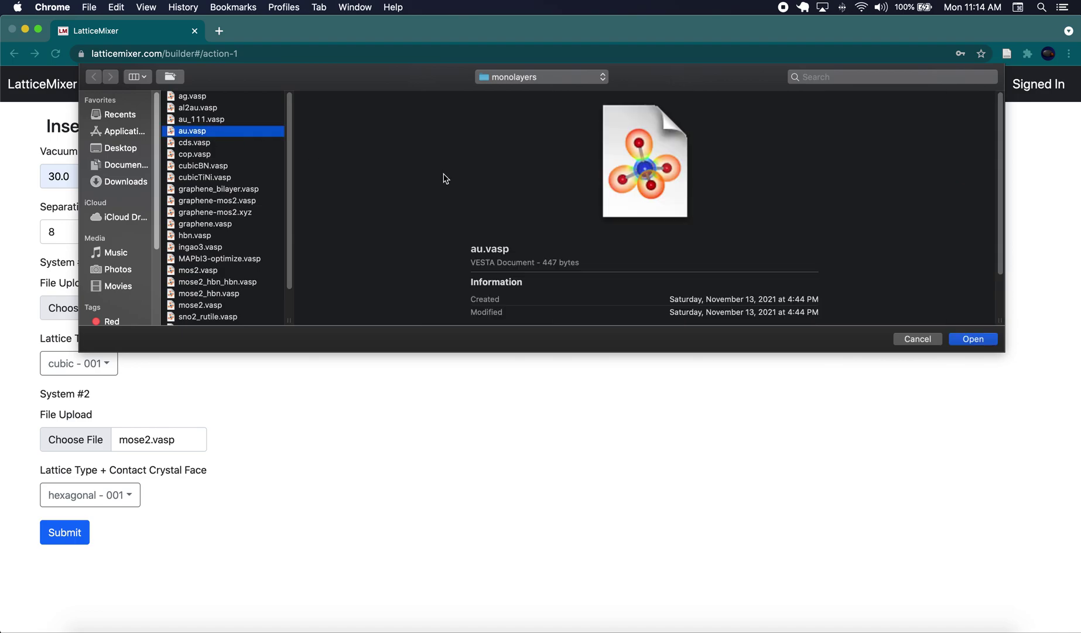
{"action": "left_click", "coordinate": [974, 338]}
{"action": "left_click", "coordinate": [117, 494]}
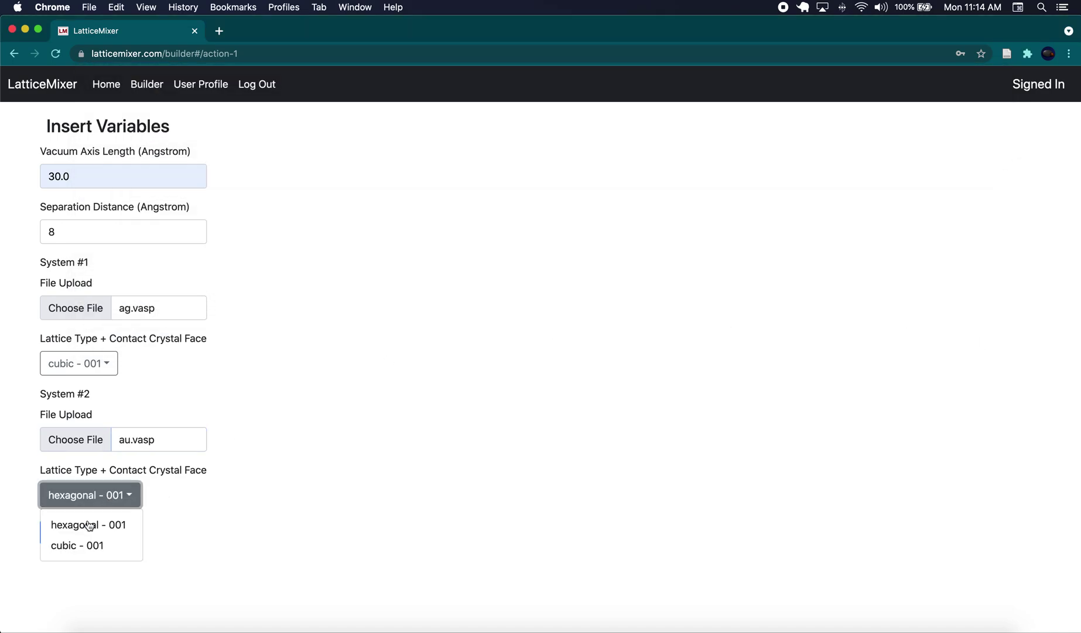
{"action": "left_click", "coordinate": [78, 545]}
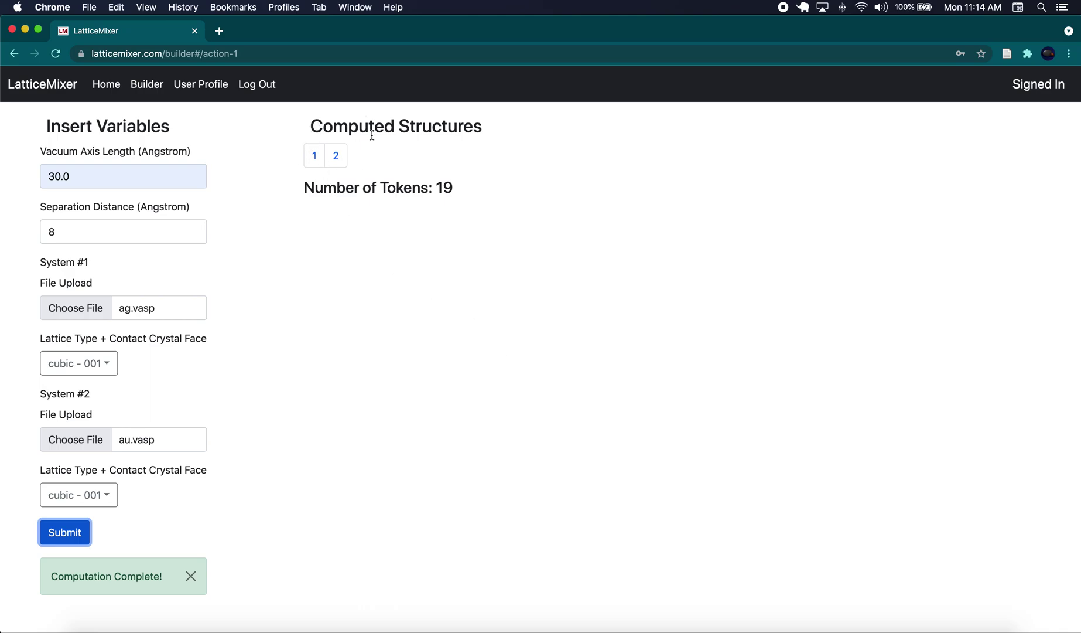
Check the supercell sizes of the Ag/Au structures on both results pages, and preview Heterostructure File 4.
{"action": "left_click", "coordinate": [314, 155]}
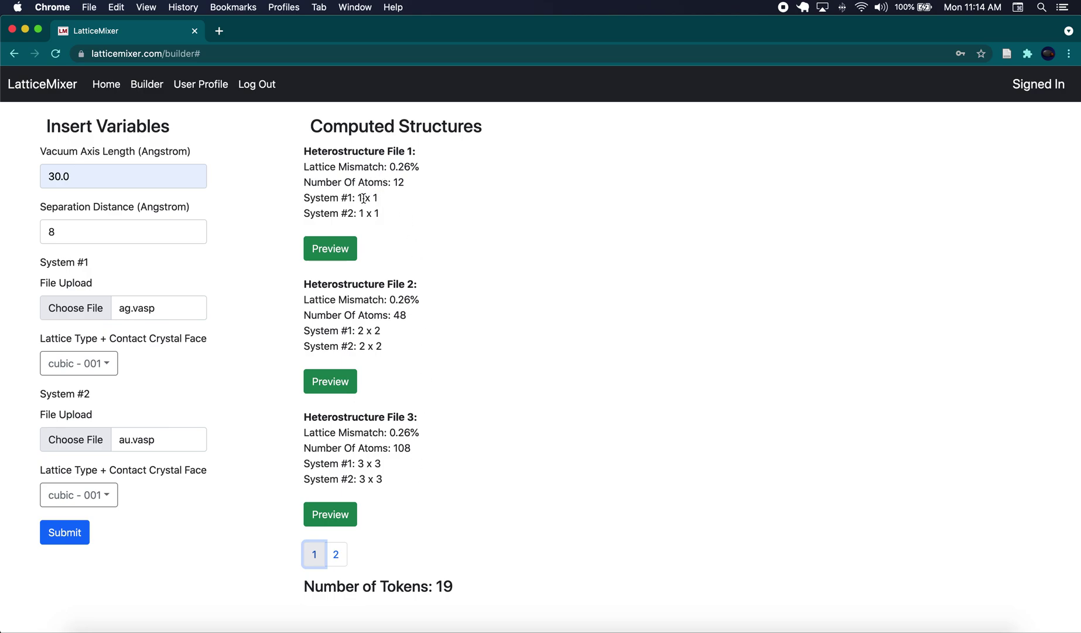
{"action": "left_click_drag", "start_coordinate": [358, 198], "coordinate": [378, 212]}
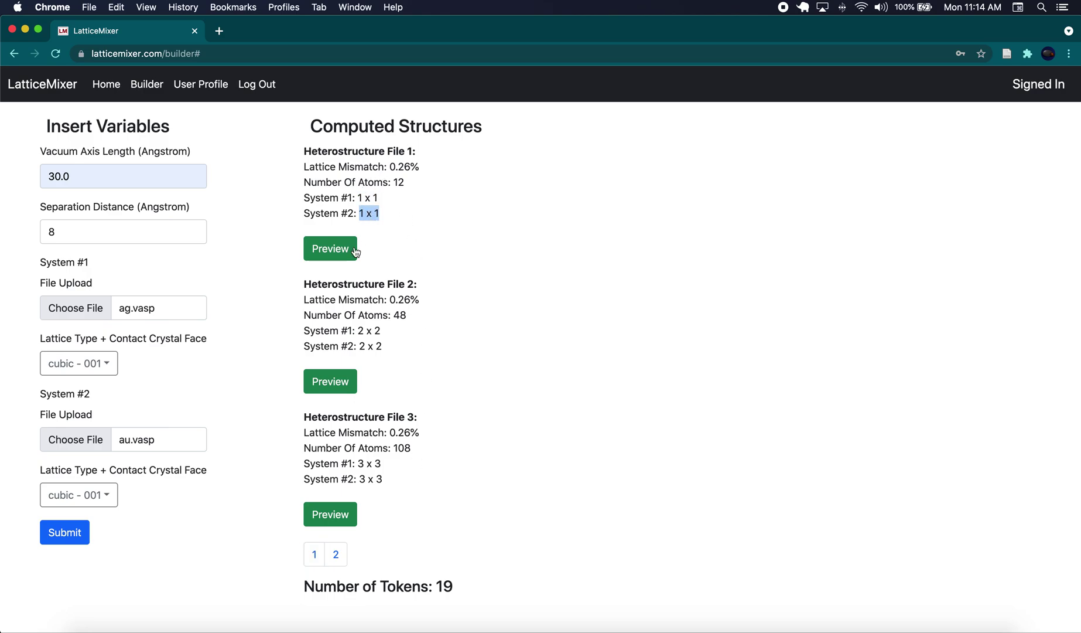
{"action": "left_click", "coordinate": [336, 553]}
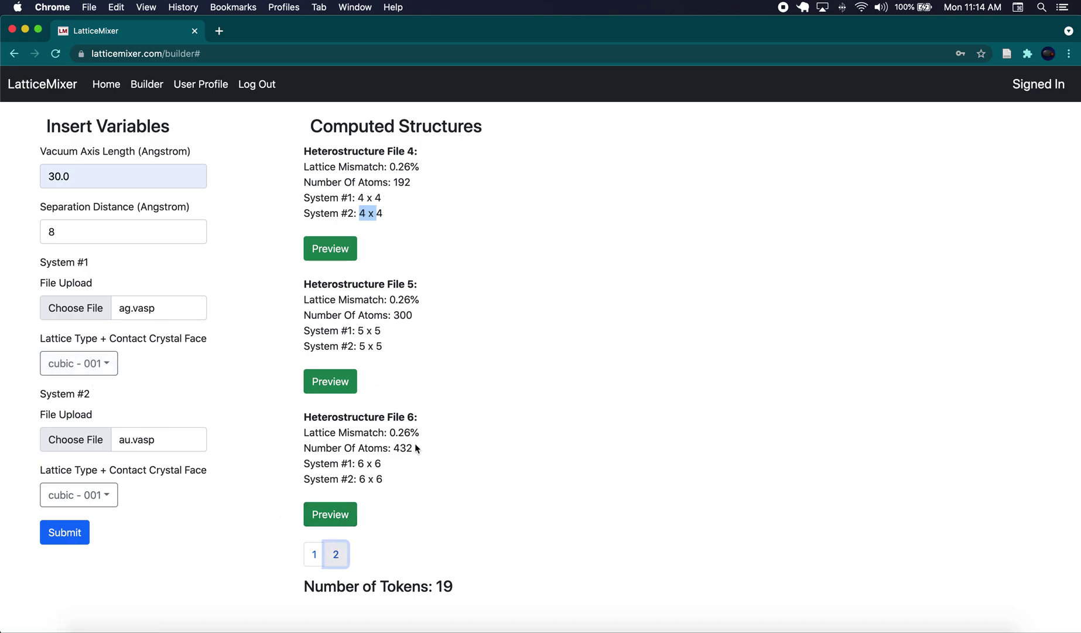
{"action": "left_click", "coordinate": [330, 251]}
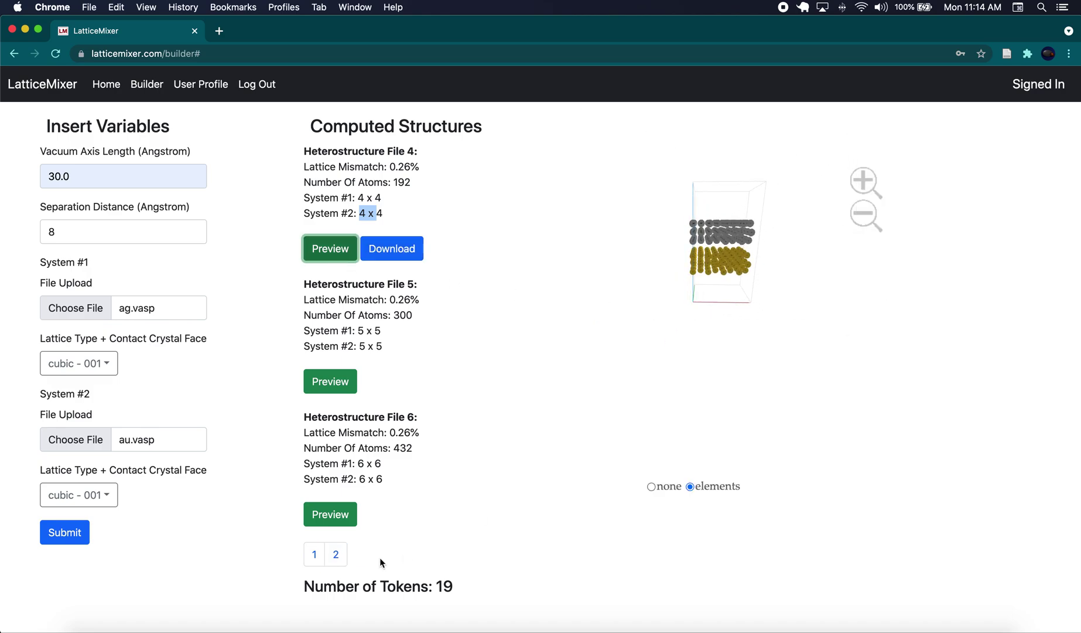
Preview and download the Ag/Au Heterostructure File 1 from the first results page, and open it in VESTA.
{"action": "left_click", "coordinate": [314, 554]}
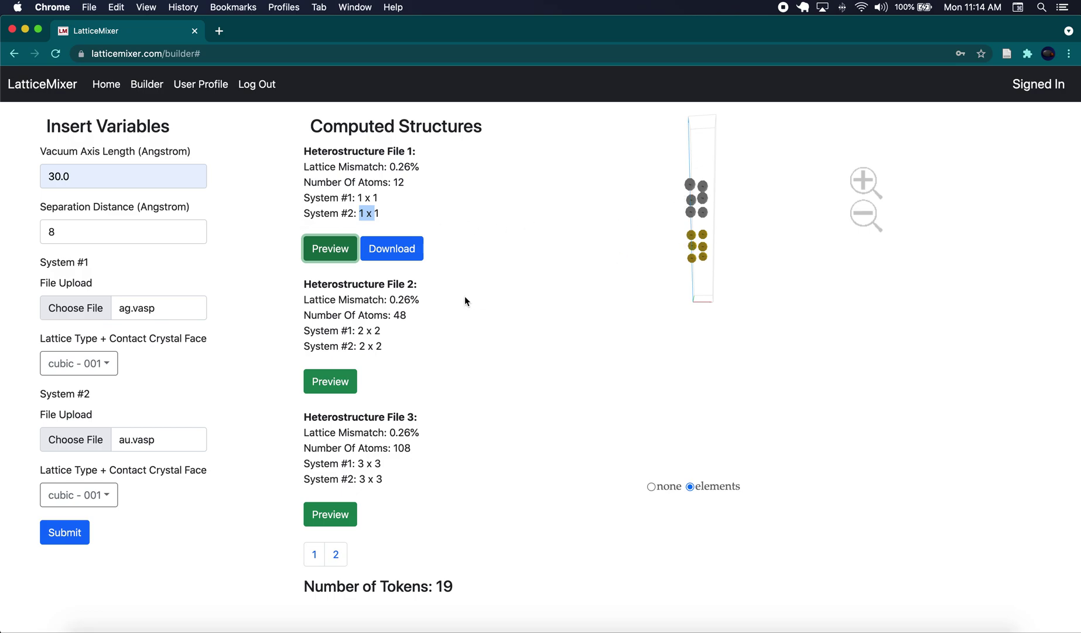
{"action": "left_click", "coordinate": [417, 250]}
{"action": "left_click", "coordinate": [484, 436]}
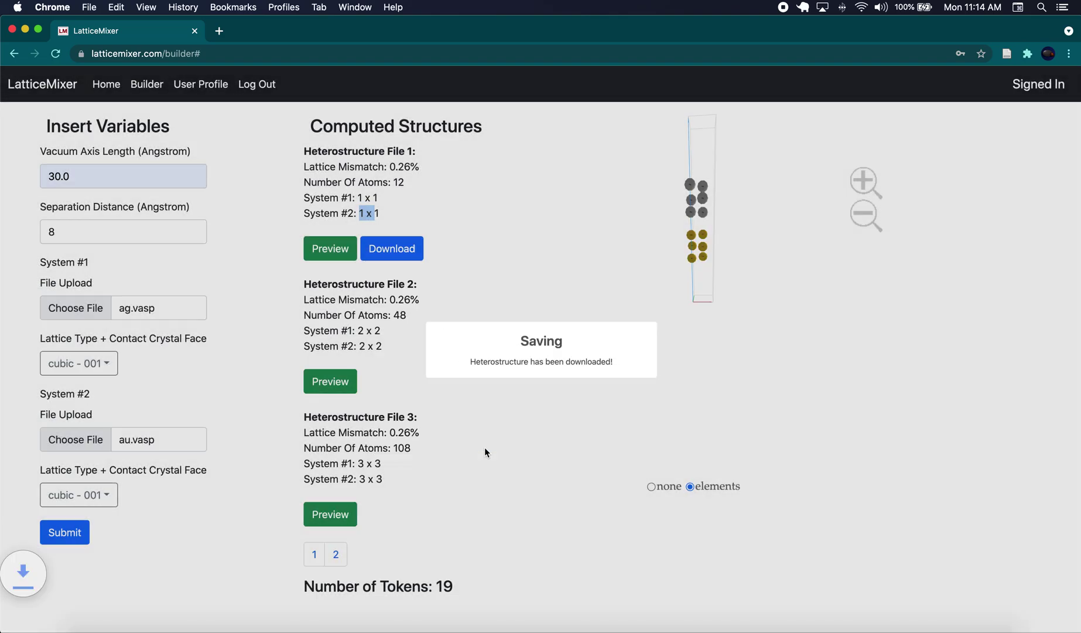
{"action": "left_click", "coordinate": [59, 614]}
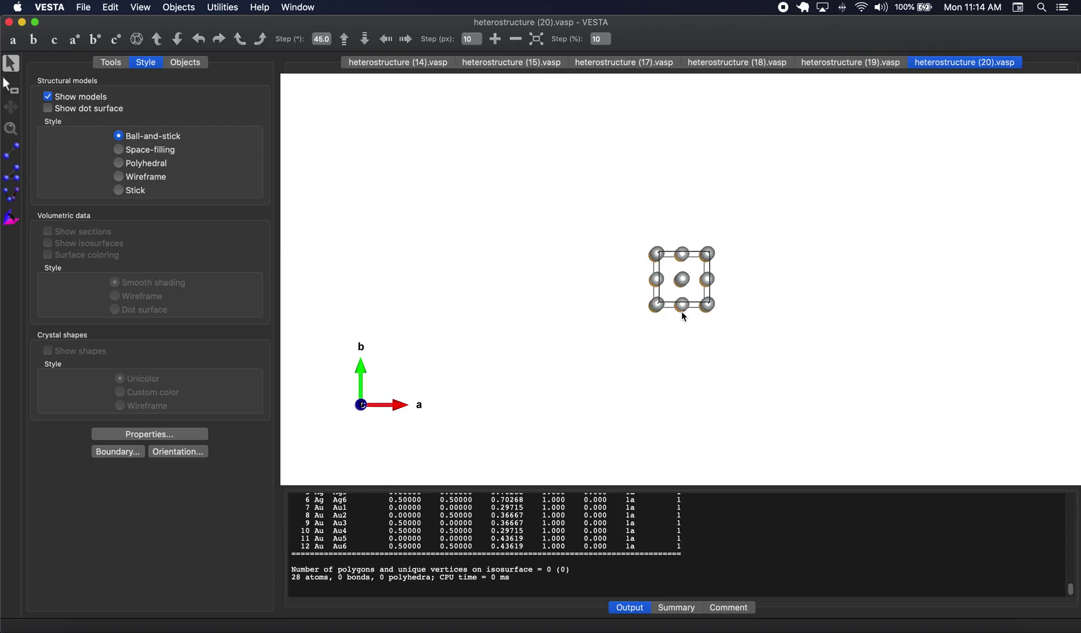
Rotate the Ag/Au structure to a side view and display it in the Space-filling style.
{"action": "left_click_drag", "start_coordinate": [683, 316], "coordinate": [671, 114]}
{"action": "left_click", "coordinate": [145, 151]}
{"action": "mouse_move", "coordinate": [685, 296]}
{"action": "left_mouse_down"}
{"action": "mouse_move", "coordinate": [638, 300]}
{"action": "mouse_move", "coordinate": [682, 283]}
{"action": "left_mouse_up"}
Switch to LatticeMixer, load cubicBN.vasp as System #1 and submit the computation with au.vasp.
{"action": "left_click", "coordinate": [380, 625]}
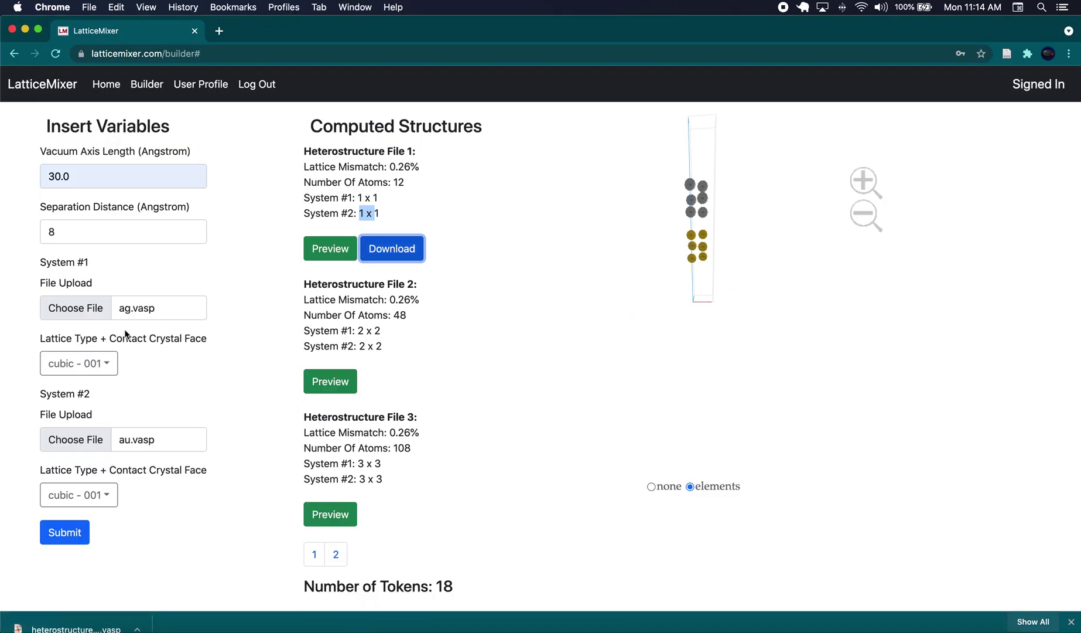
{"action": "left_click", "coordinate": [94, 310]}
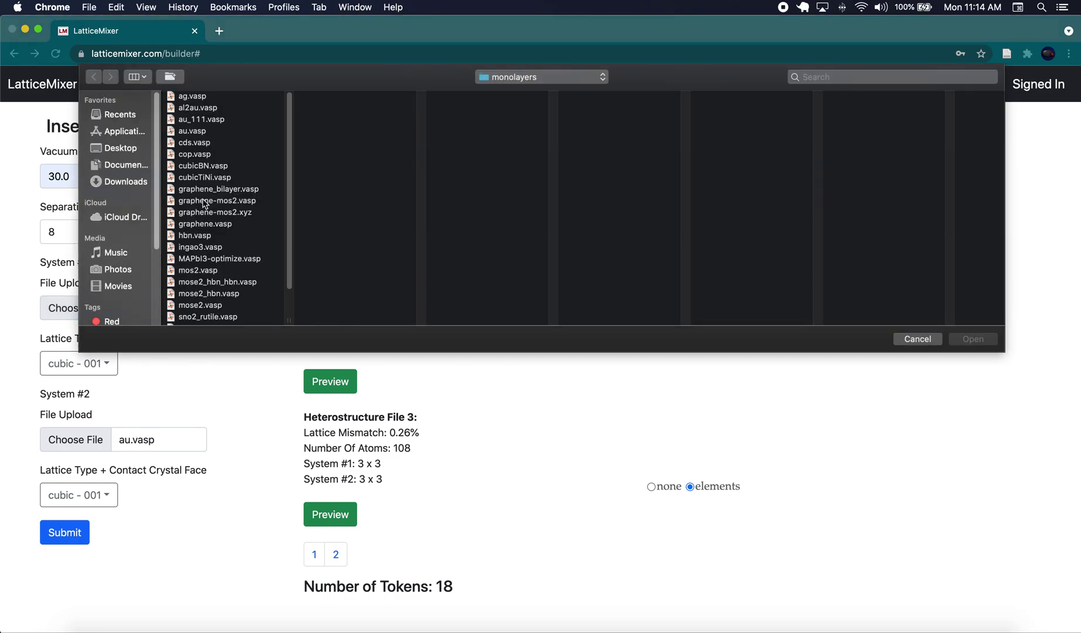
{"action": "left_click", "coordinate": [202, 167]}
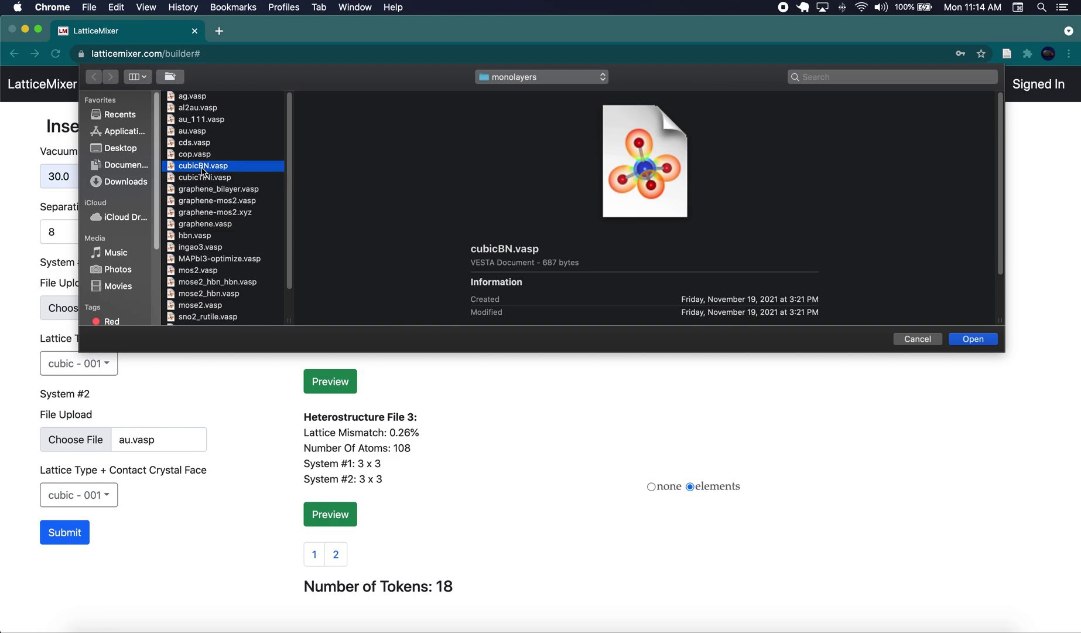
{"action": "left_click", "coordinate": [973, 339]}
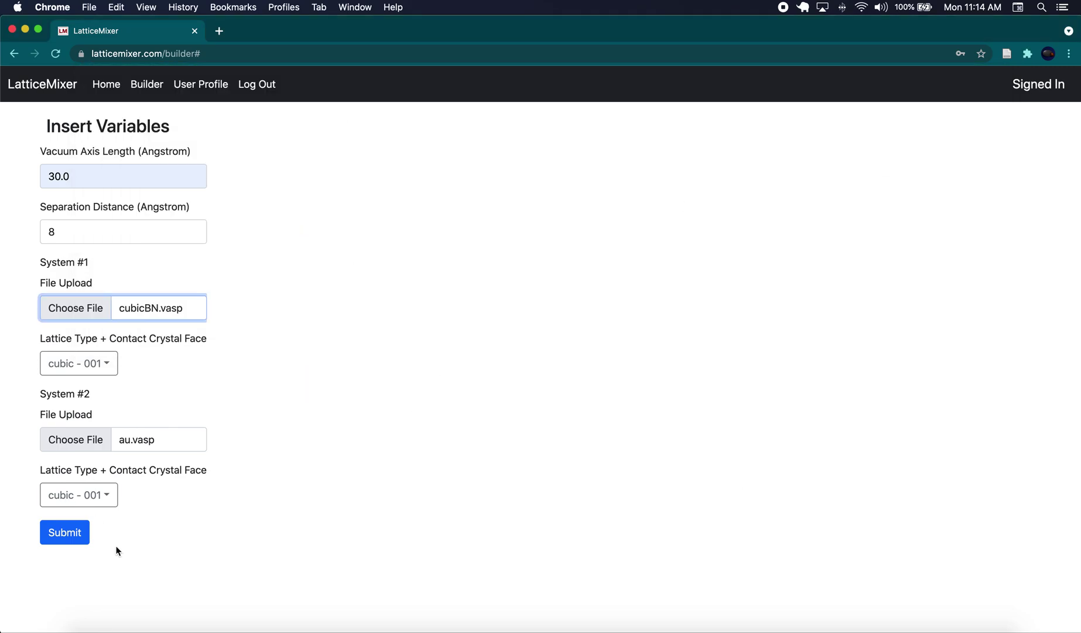
{"action": "left_click", "coordinate": [69, 534]}
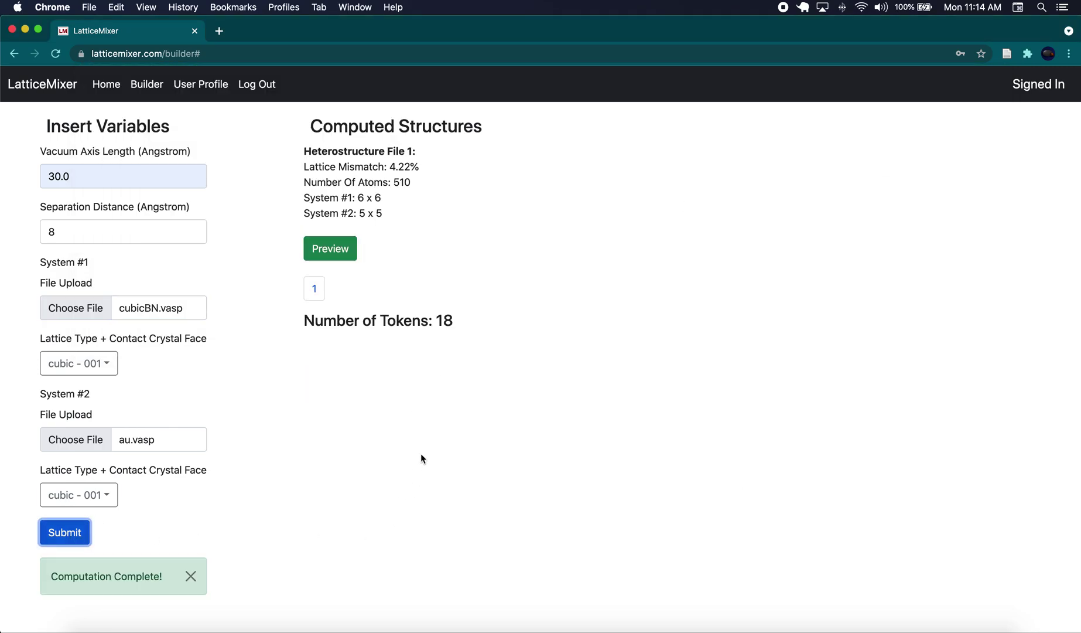
Preview the cubic BN/Au Heterostructure File 1 and rotate it to a side view showing both layers.
{"action": "left_click", "coordinate": [330, 249]}
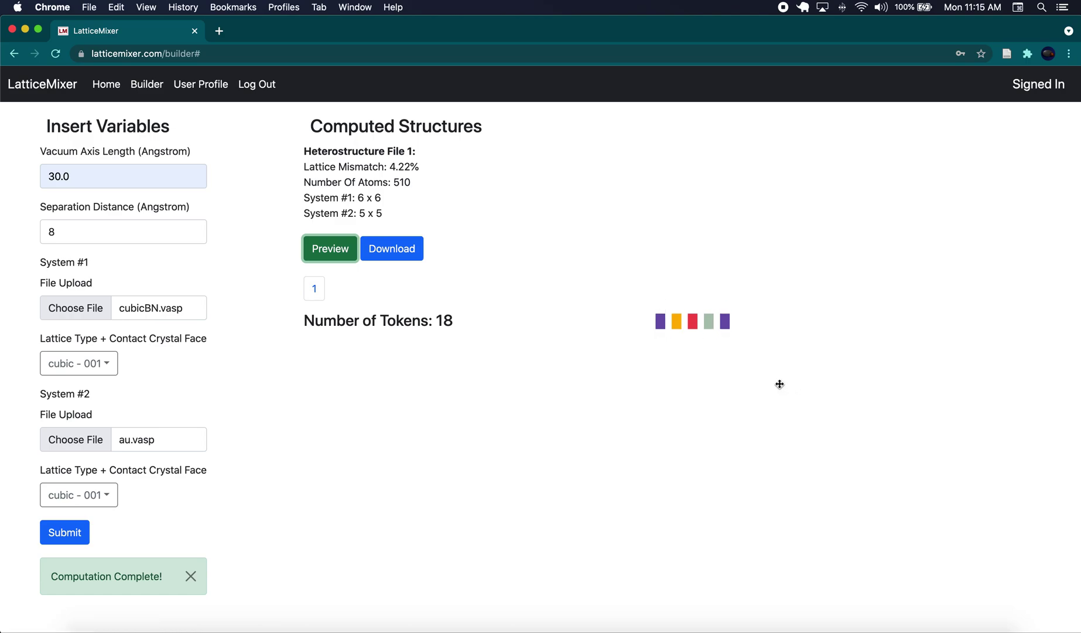
{"action": "scroll", "coordinate": [761, 246], "scroll_direction": "down", "scroll_amount": 3}
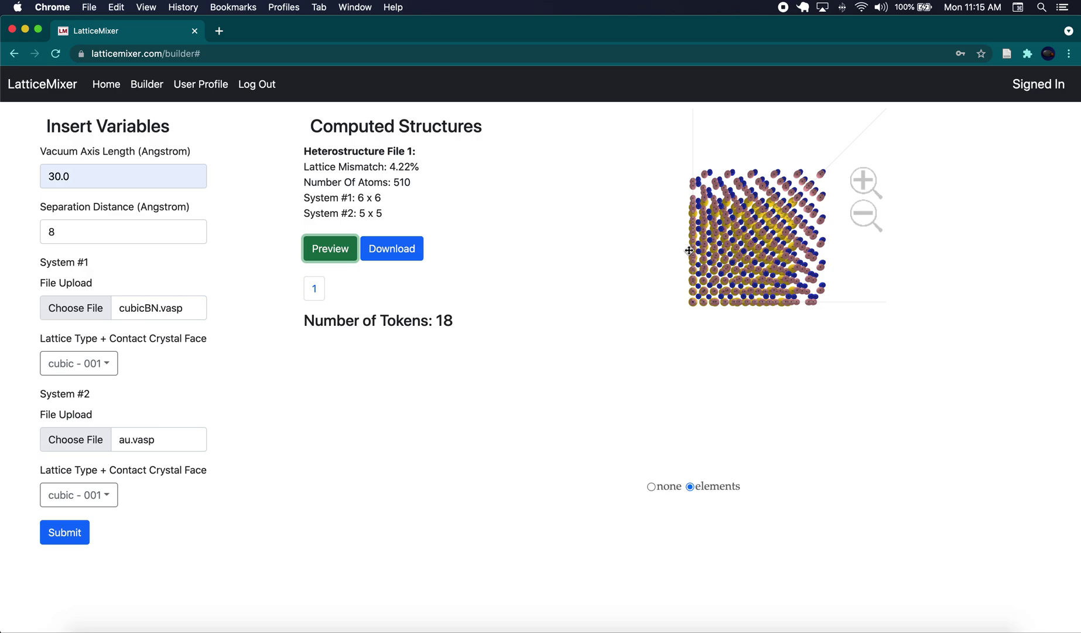
{"action": "left_click_drag", "start_coordinate": [734, 283], "coordinate": [664, 389]}
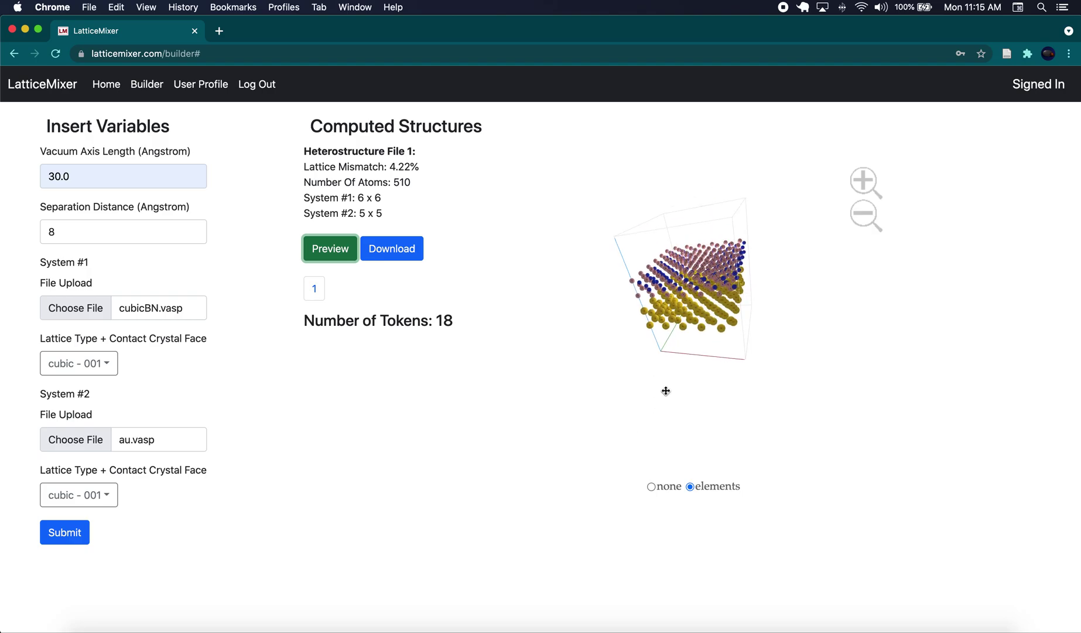
{"action": "scroll", "coordinate": [698, 330], "scroll_direction": "up", "scroll_amount": 3}
Download the cubic BN/Au Heterostructure File 1 and open it in VESTA.
{"action": "left_click", "coordinate": [390, 251]}
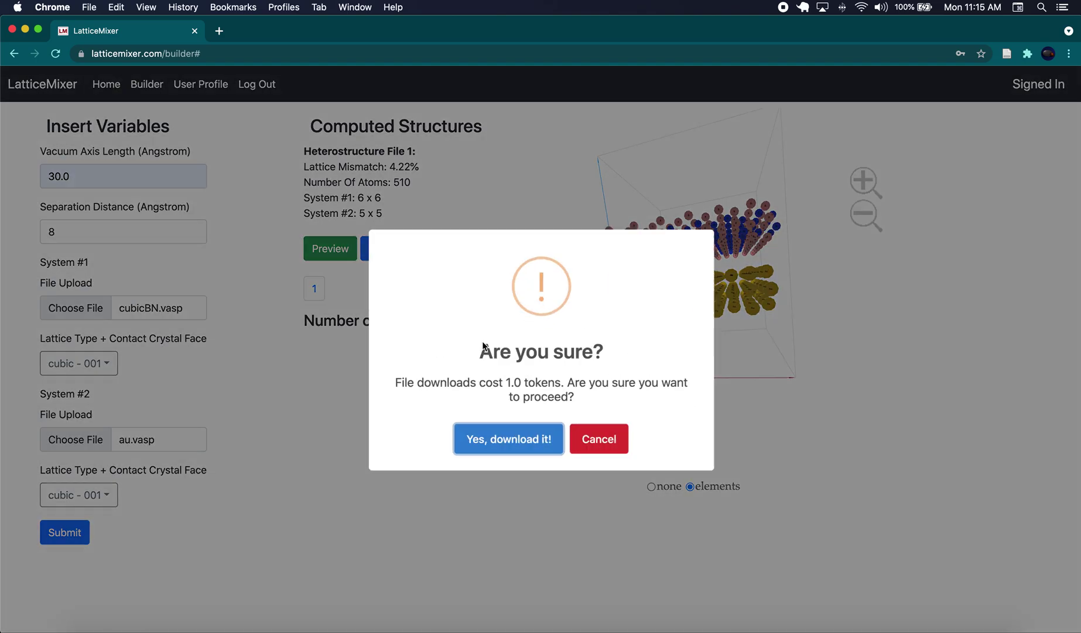
{"action": "left_click", "coordinate": [510, 432]}
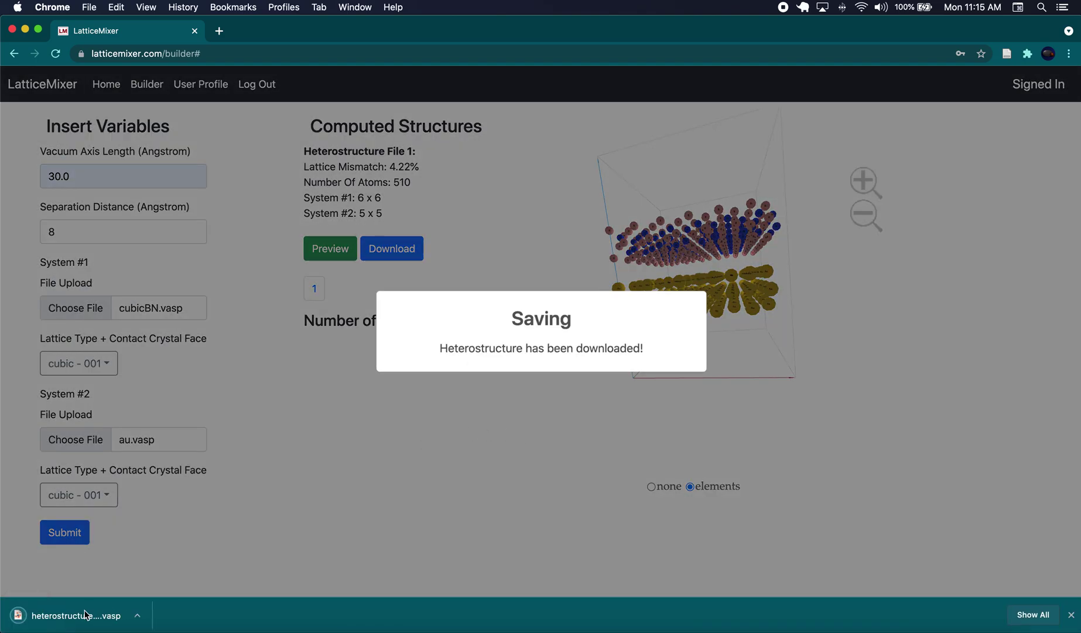
{"action": "left_click", "coordinate": [108, 609]}
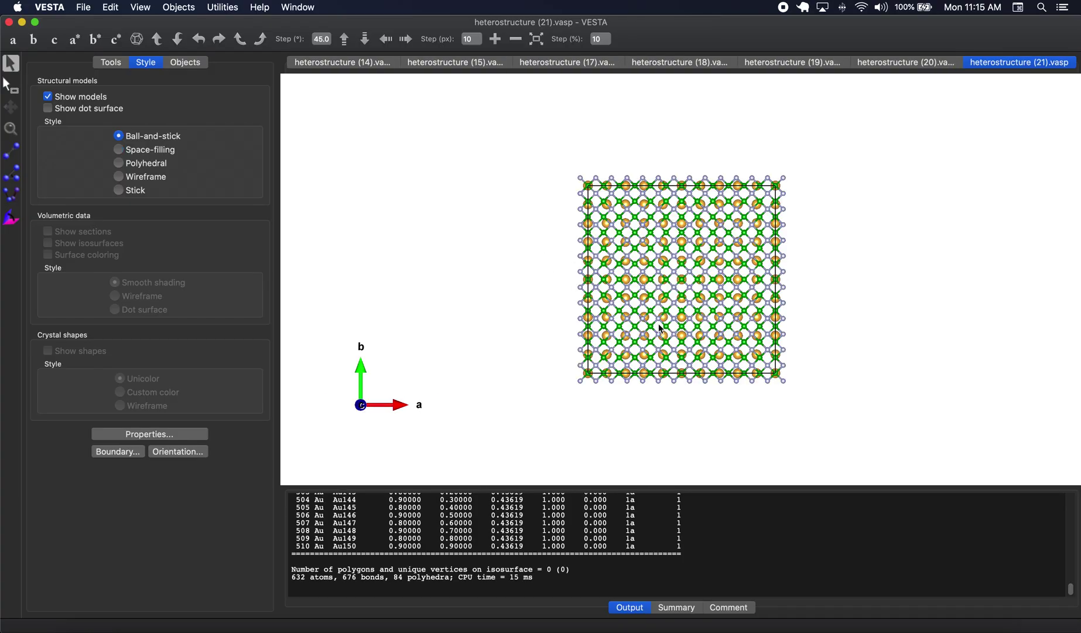
Rotate the cubic BN/Au structure to a side view in VESTA, and rotate its preview in LatticeMixer.
{"action": "left_click_drag", "start_coordinate": [686, 381], "coordinate": [684, 224]}
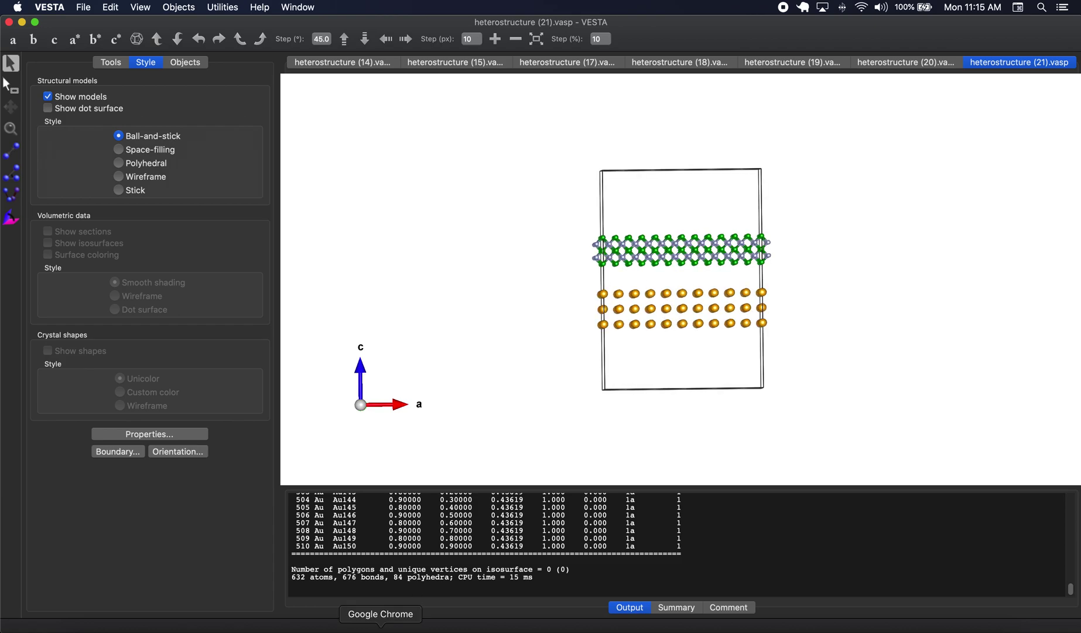
{"action": "left_click", "coordinate": [381, 626]}
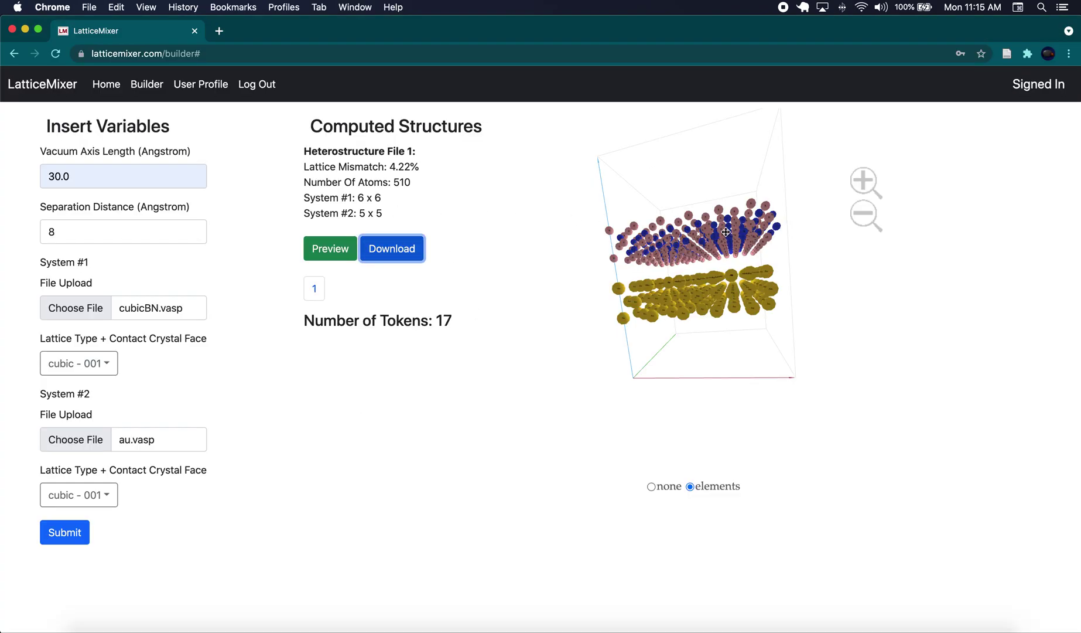
{"action": "left_click_drag", "start_coordinate": [729, 232], "coordinate": [688, 322]}
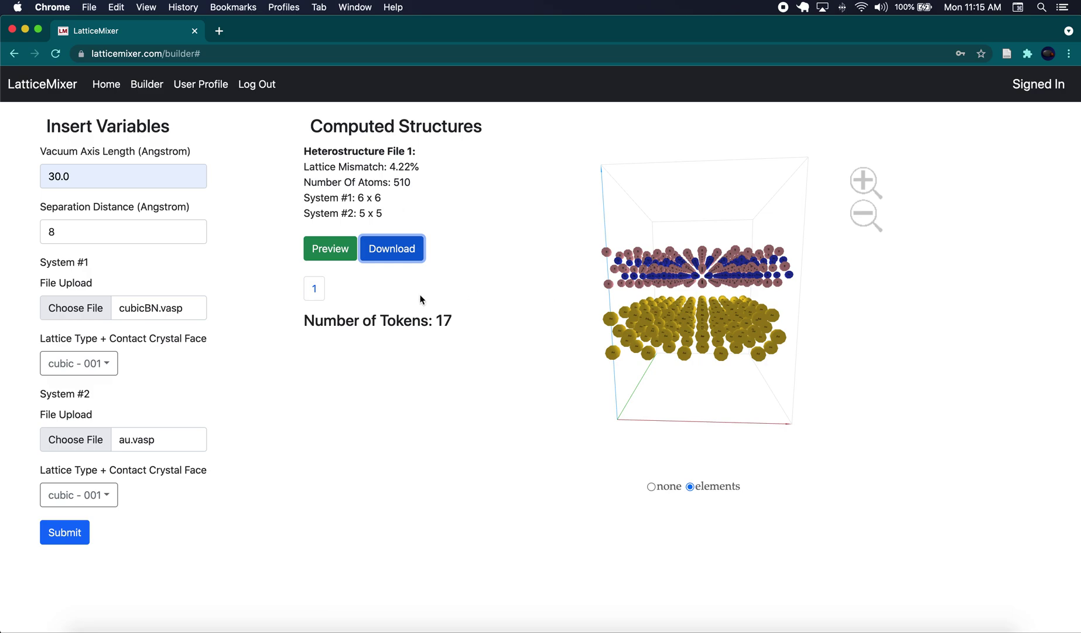
Load cds.vasp as System #1, submit the computation with au.vasp and check the computed structures.
{"action": "left_click", "coordinate": [82, 317]}
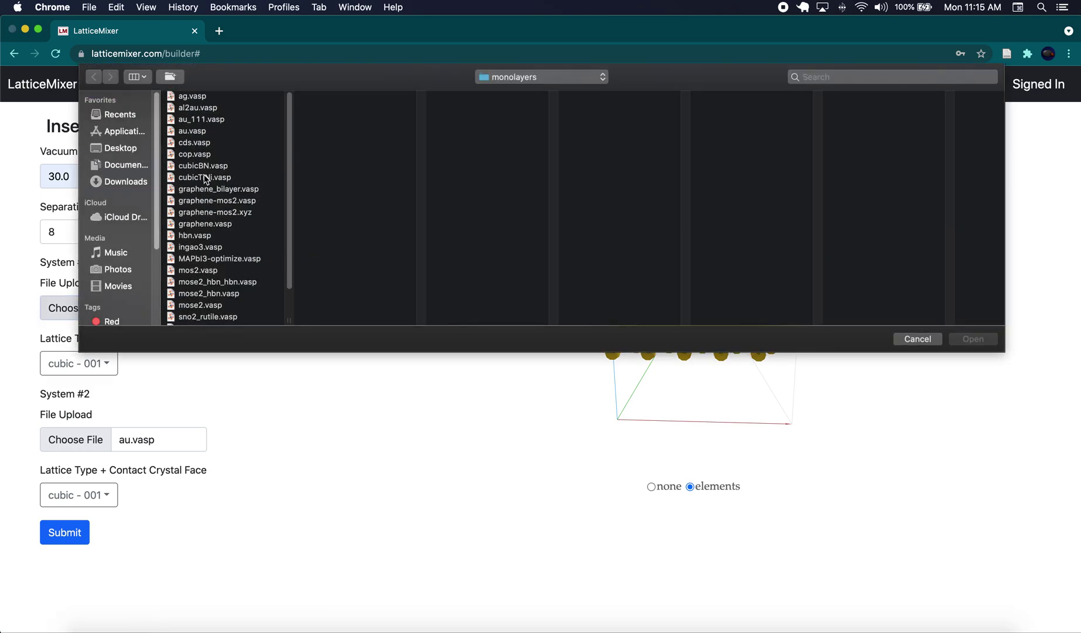
{"action": "left_click", "coordinate": [211, 142]}
{"action": "left_click", "coordinate": [982, 344]}
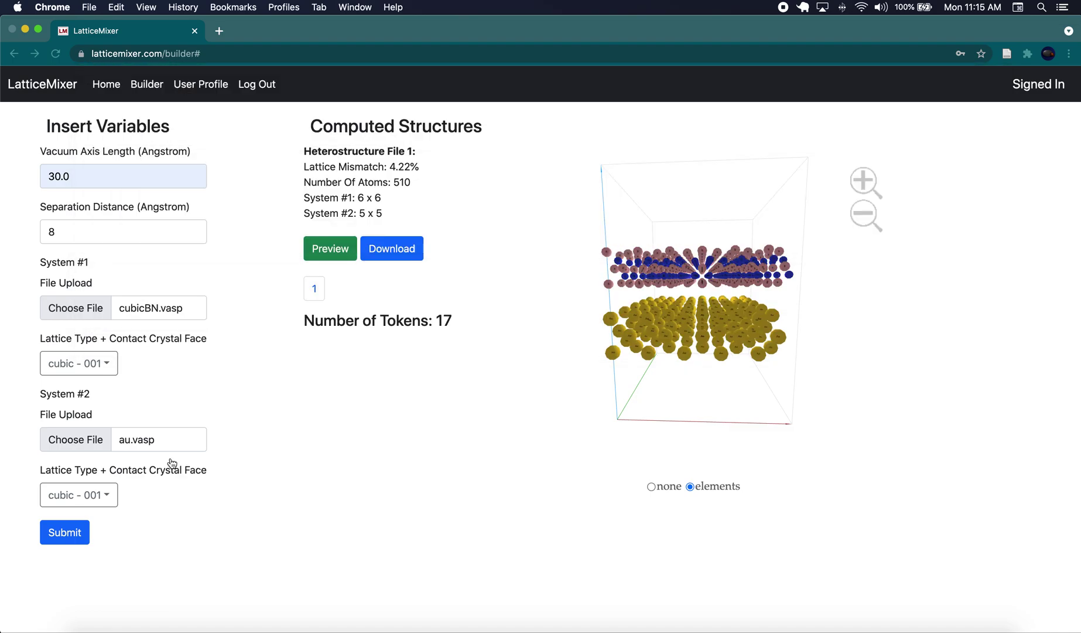
{"action": "left_click", "coordinate": [64, 532]}
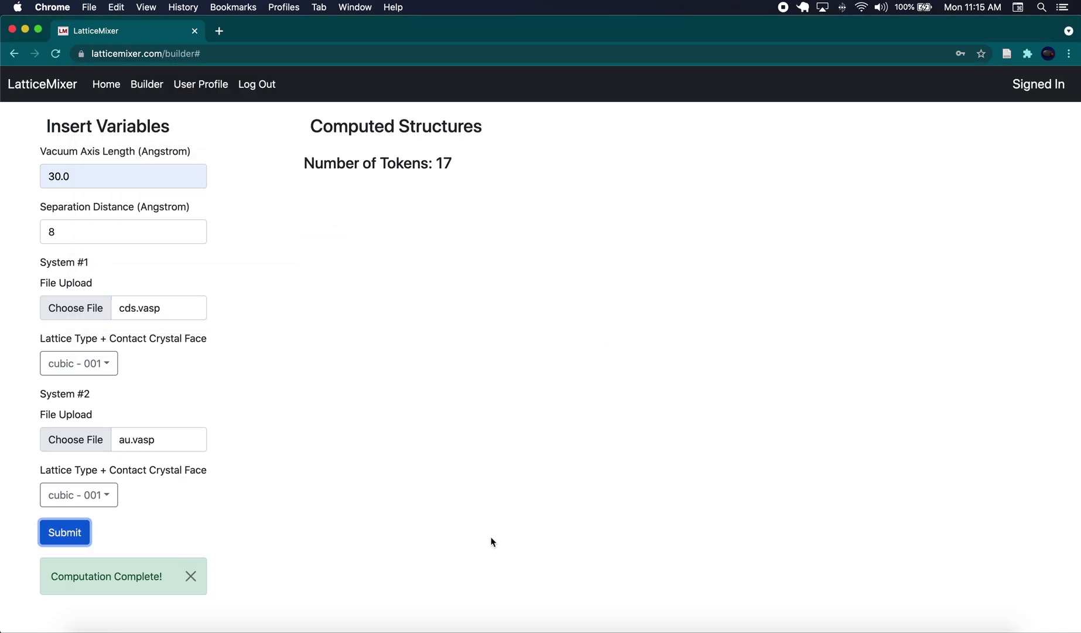
{"action": "triple_click", "coordinate": [370, 154]}
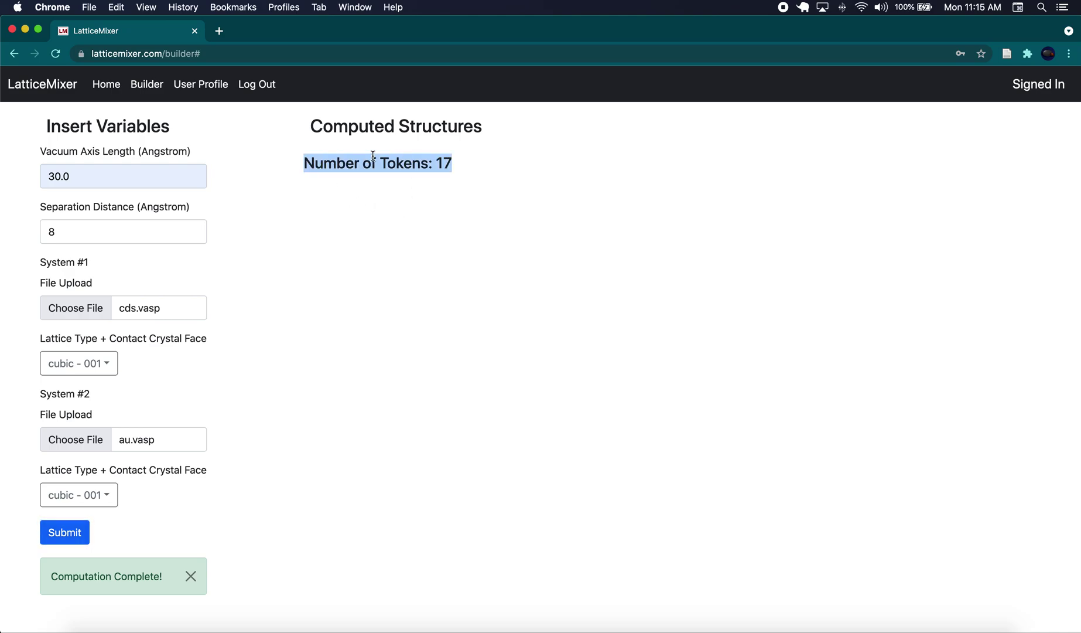
Load cubicTiNi.vasp as System #2, submit the computation with cds.vasp and review the supercell sizes of the computed structures.
{"action": "left_click", "coordinate": [74, 447]}
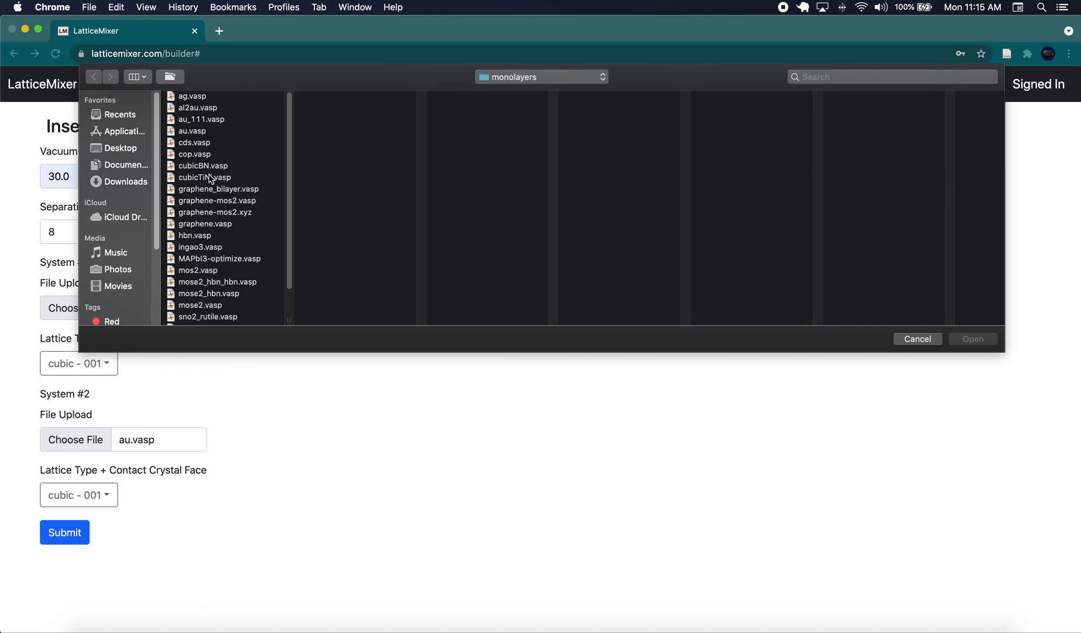
{"action": "left_click", "coordinate": [208, 178]}
{"action": "left_click", "coordinate": [973, 338]}
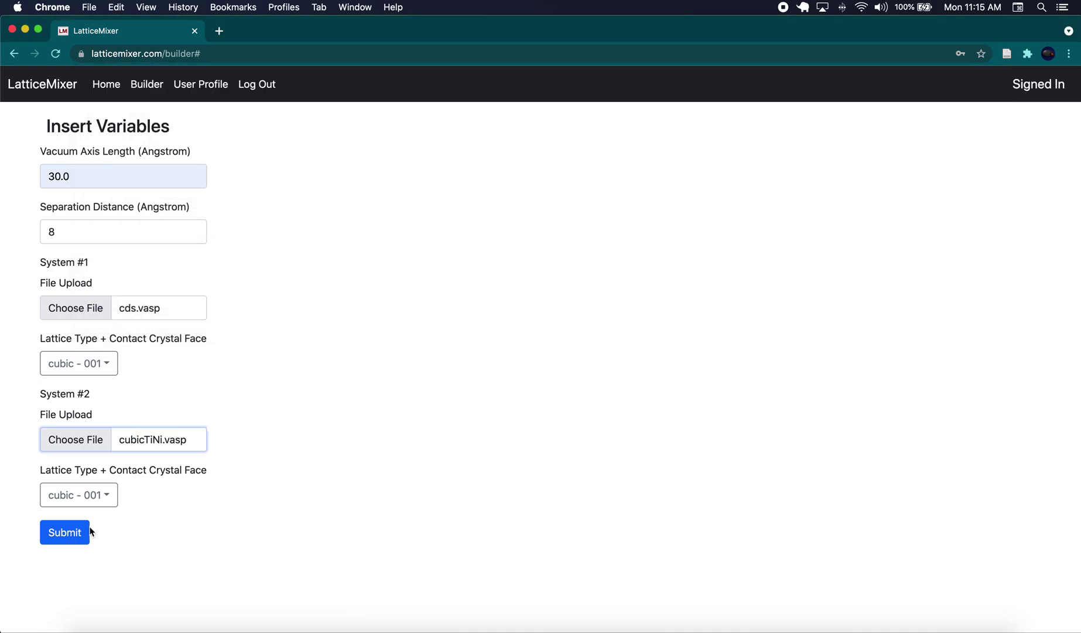
{"action": "left_click", "coordinate": [77, 539]}
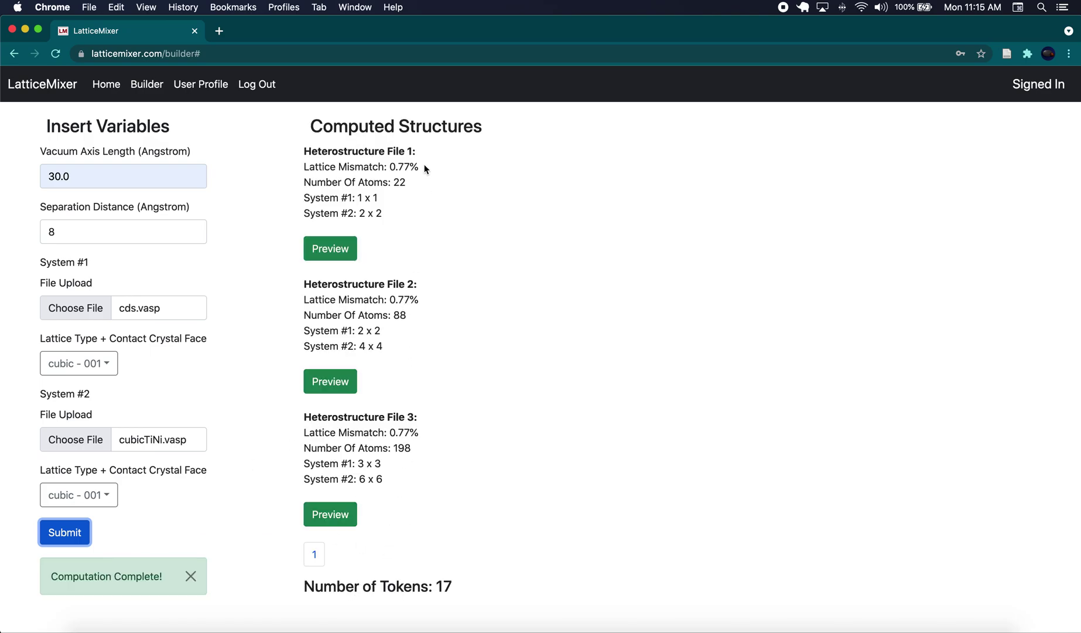
{"action": "left_click", "coordinate": [366, 197]}
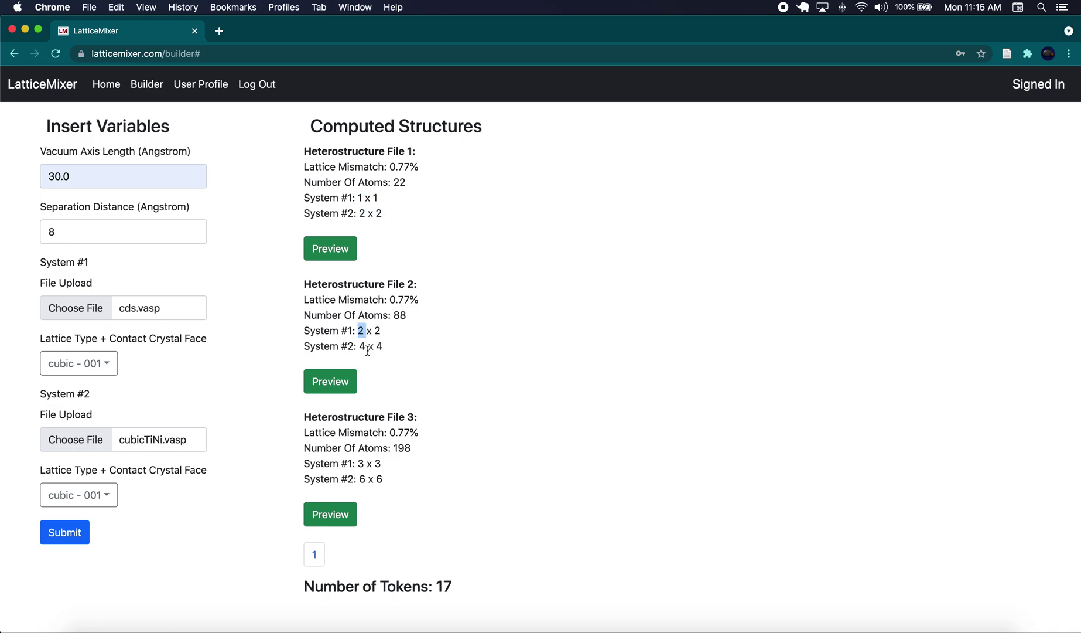
Preview the CdS/cubic TiNi Heterostructure File 1 and rotate it to inspect both layers from the side.
{"action": "left_click", "coordinate": [330, 249]}
{"action": "left_click_drag", "start_coordinate": [731, 298], "coordinate": [668, 296]}
{"action": "scroll", "coordinate": [674, 287], "scroll_direction": "up", "scroll_amount": 3}
{"action": "scroll", "coordinate": [674, 287], "scroll_direction": "up", "scroll_amount": 3}
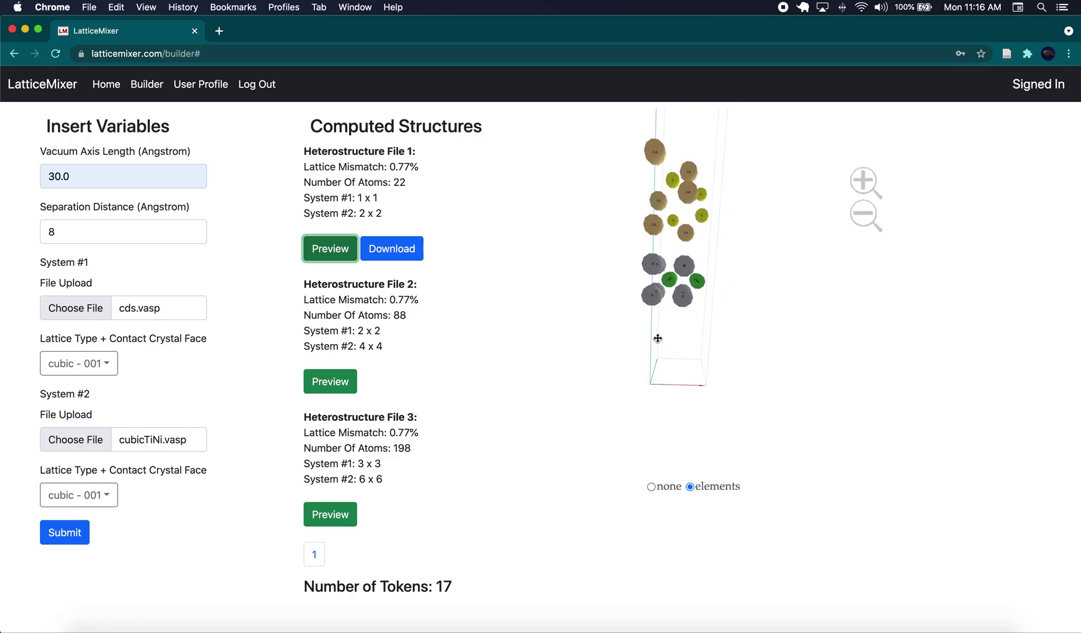
{"action": "left_click_drag", "start_coordinate": [673, 255], "coordinate": [707, 231]}
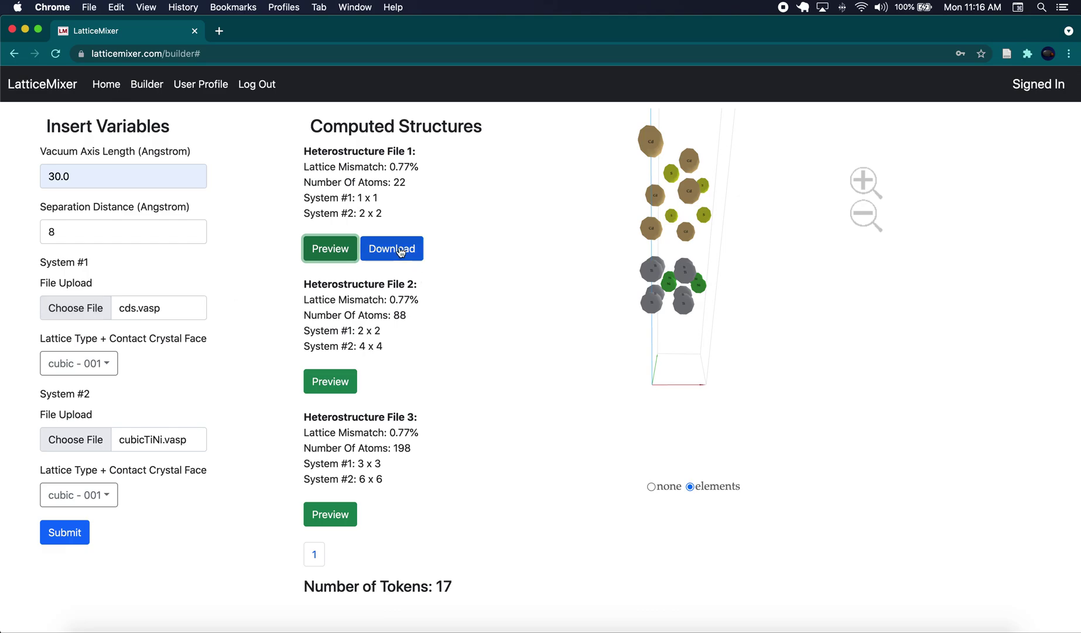
Download the CdS/cubic TiNi Heterostructure File 1 and open the downloaded file in VESTA.
{"action": "left_click", "coordinate": [375, 248]}
{"action": "left_click", "coordinate": [531, 446]}
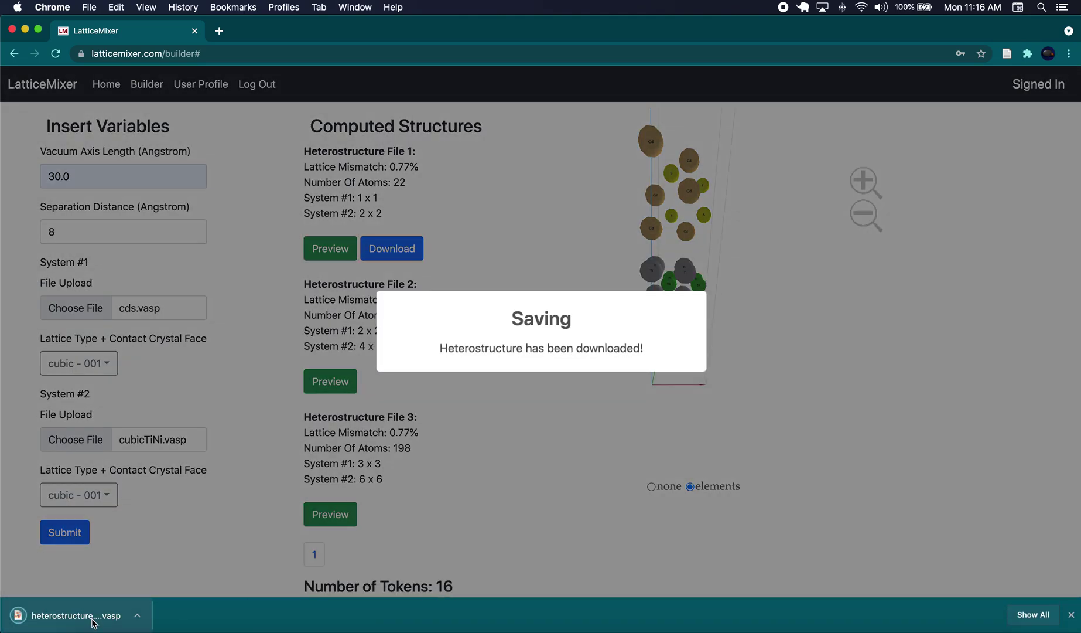
Rotate the CdS/cubic TiNi structure to a side view and display it in the Space-filling style.
{"action": "left_click_drag", "start_coordinate": [664, 373], "coordinate": [670, 157]}
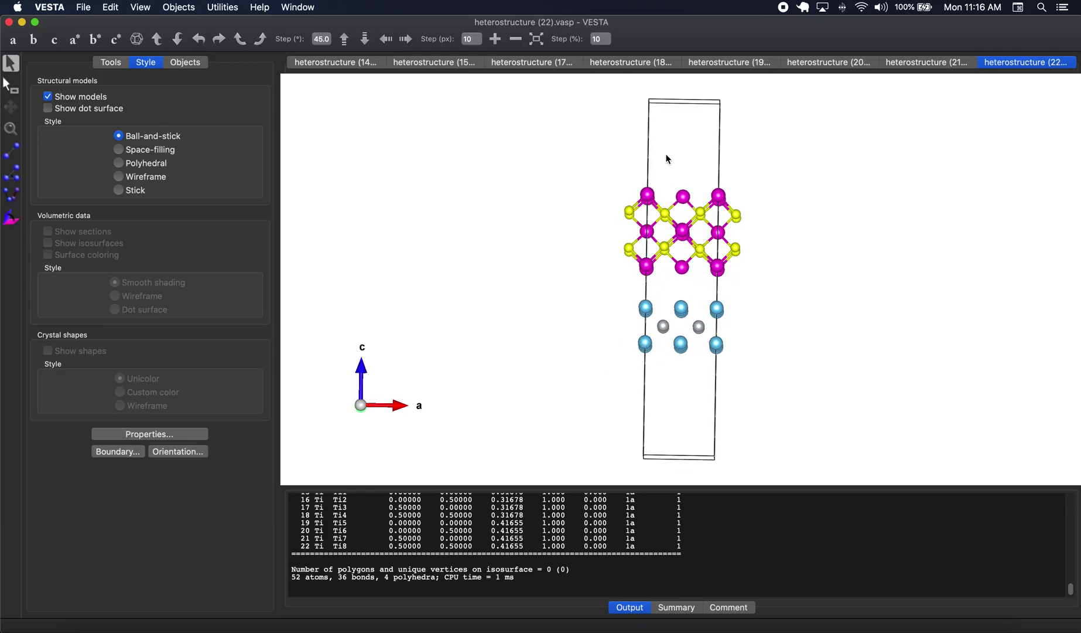
{"action": "left_click", "coordinate": [135, 150]}
{"action": "left_click_drag", "start_coordinate": [761, 319], "coordinate": [803, 321]}
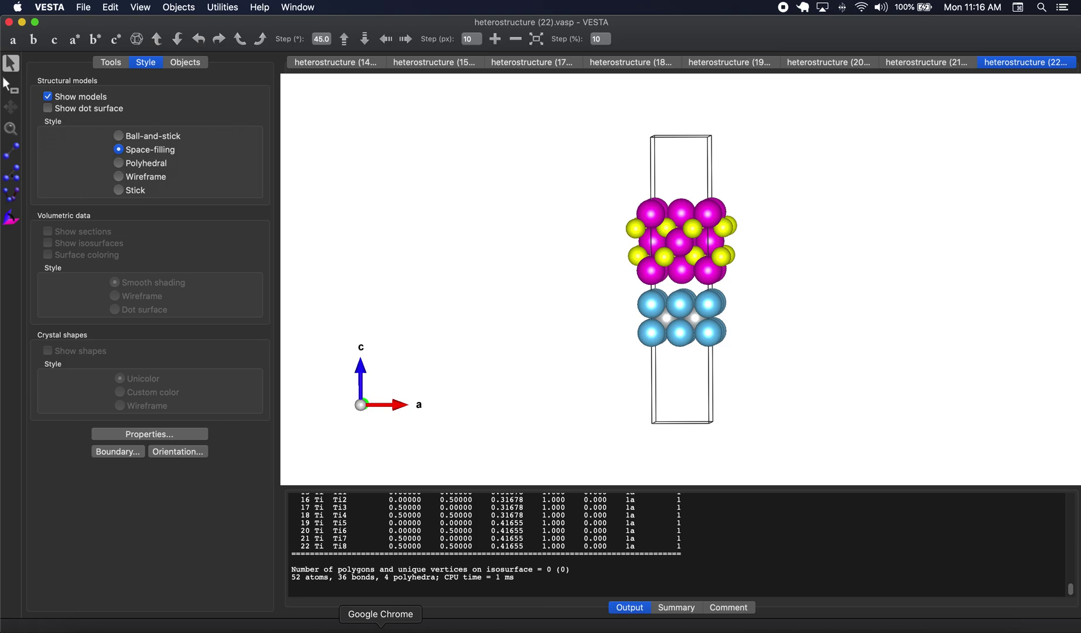
Switch to LatticeMixer in Chrome and add more tokens to the account three times from the user profile.
{"action": "left_click", "coordinate": [380, 628]}
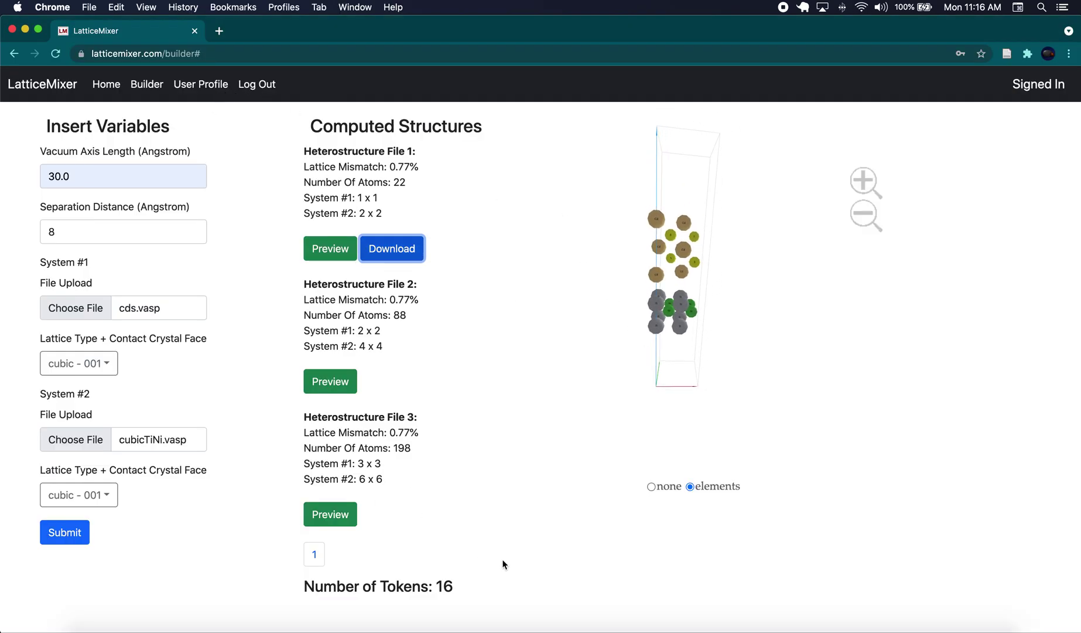
{"action": "left_click", "coordinate": [201, 84]}
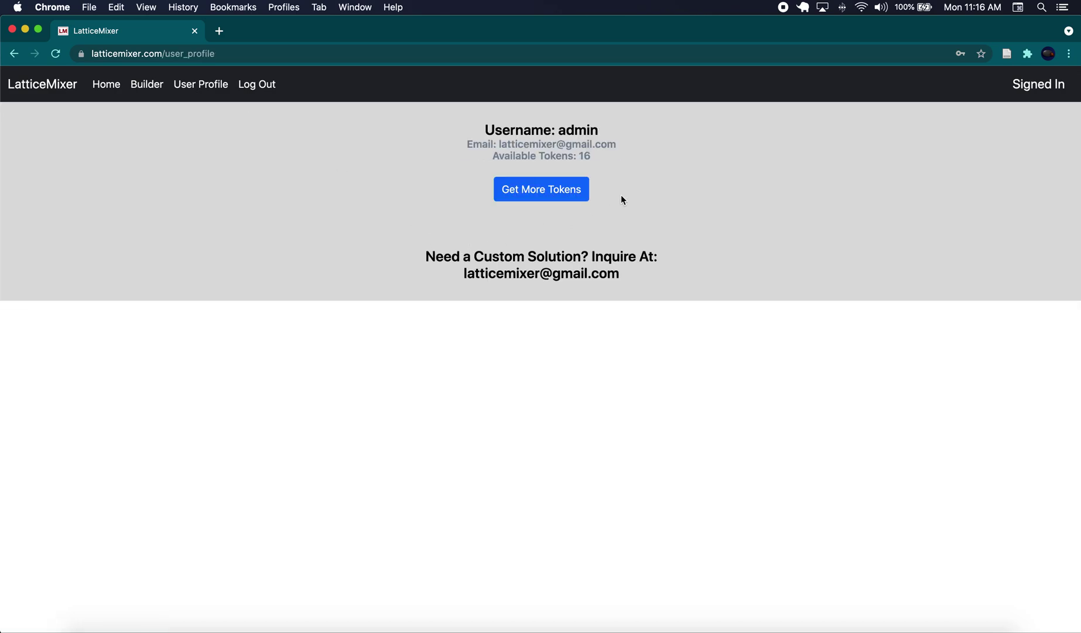
{"action": "left_click", "coordinate": [578, 194]}
{"action": "left_click", "coordinate": [550, 427]}
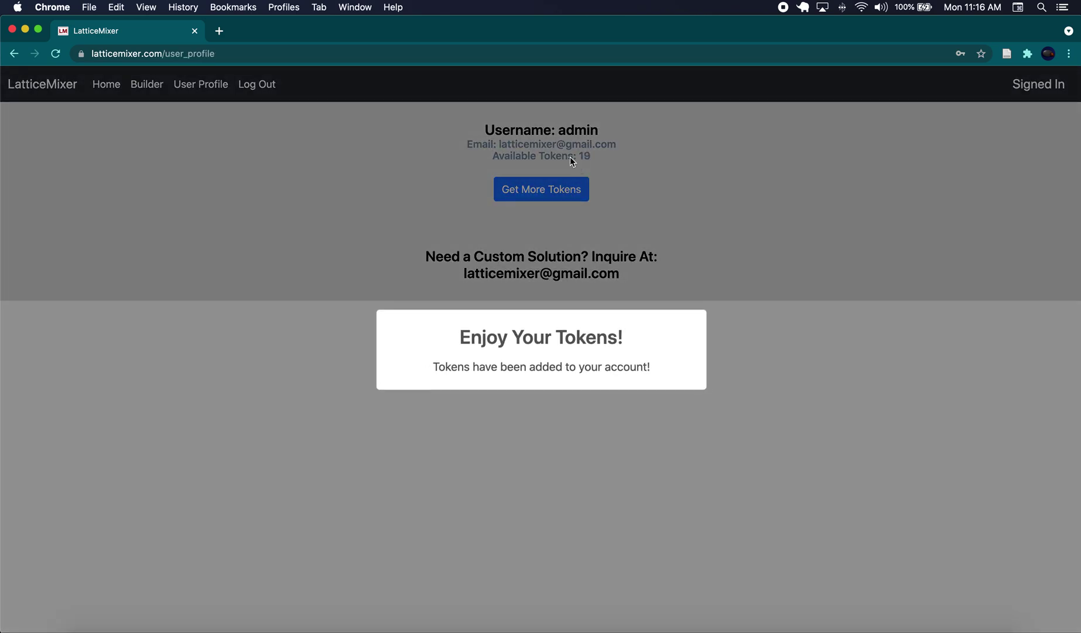
{"action": "left_click", "coordinate": [541, 190]}
{"action": "left_click", "coordinate": [513, 422]}
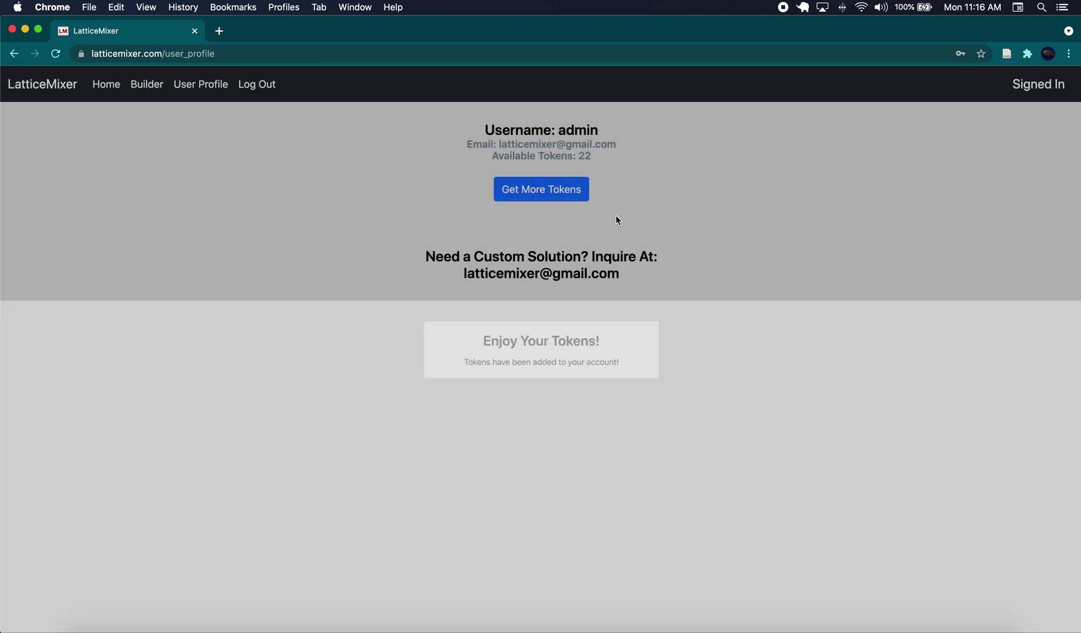
{"action": "left_click", "coordinate": [541, 189]}
{"action": "left_click", "coordinate": [520, 421]}
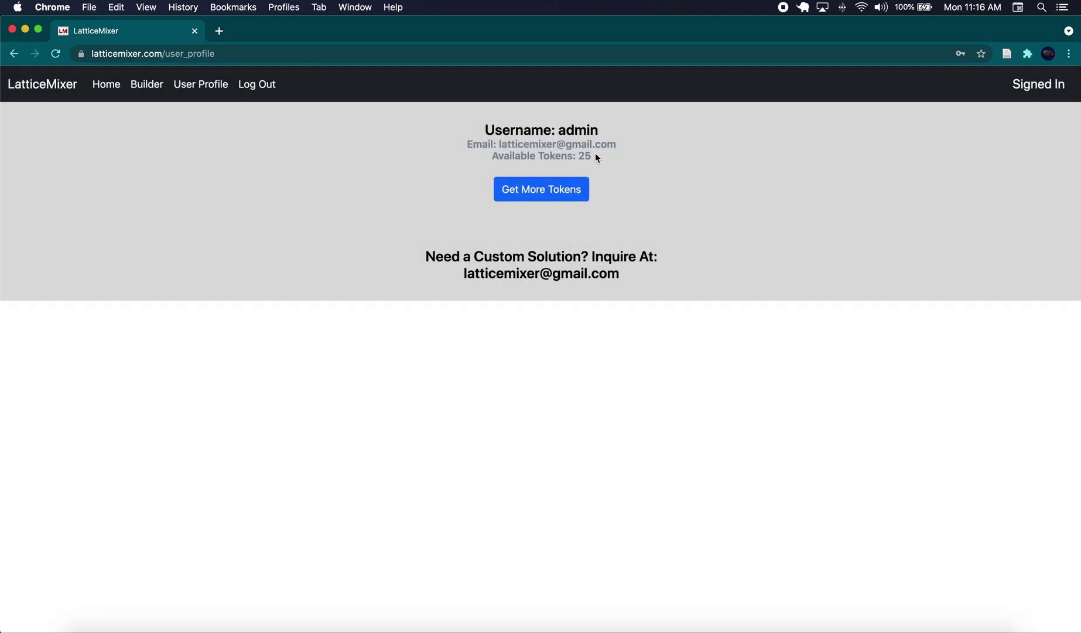
Return to the builder page and log out of the LatticeMixer account.
{"action": "left_click", "coordinate": [151, 88]}
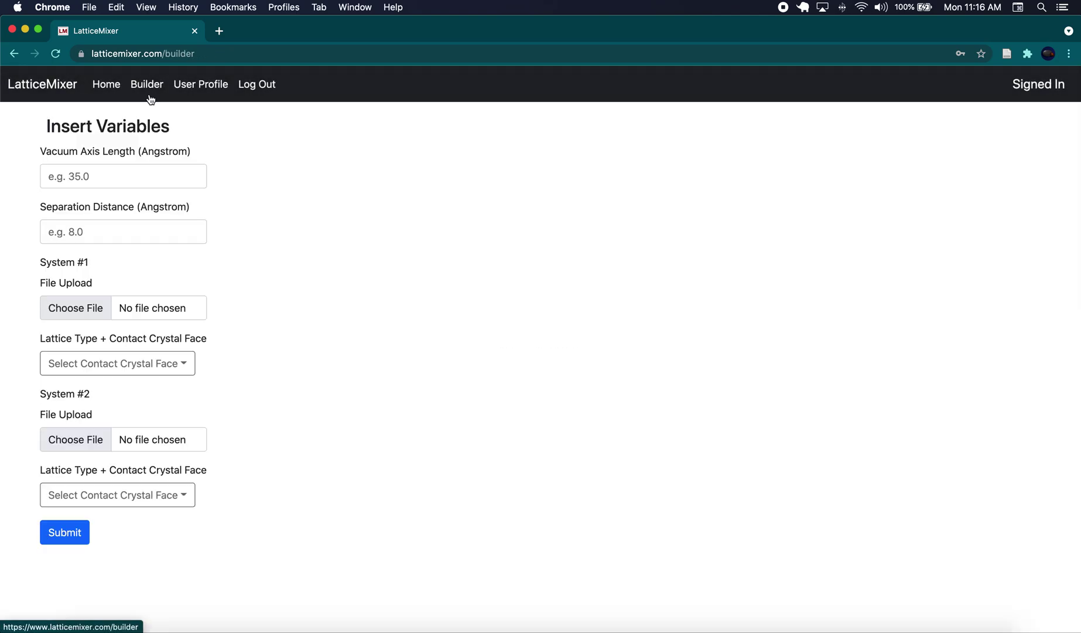
{"action": "left_click", "coordinate": [264, 91]}
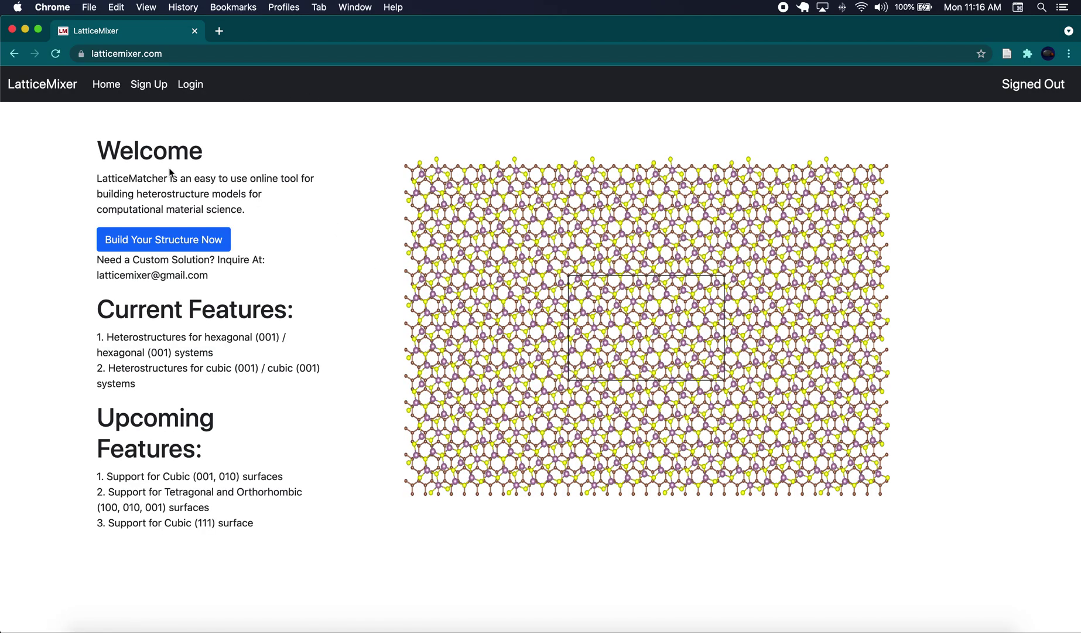